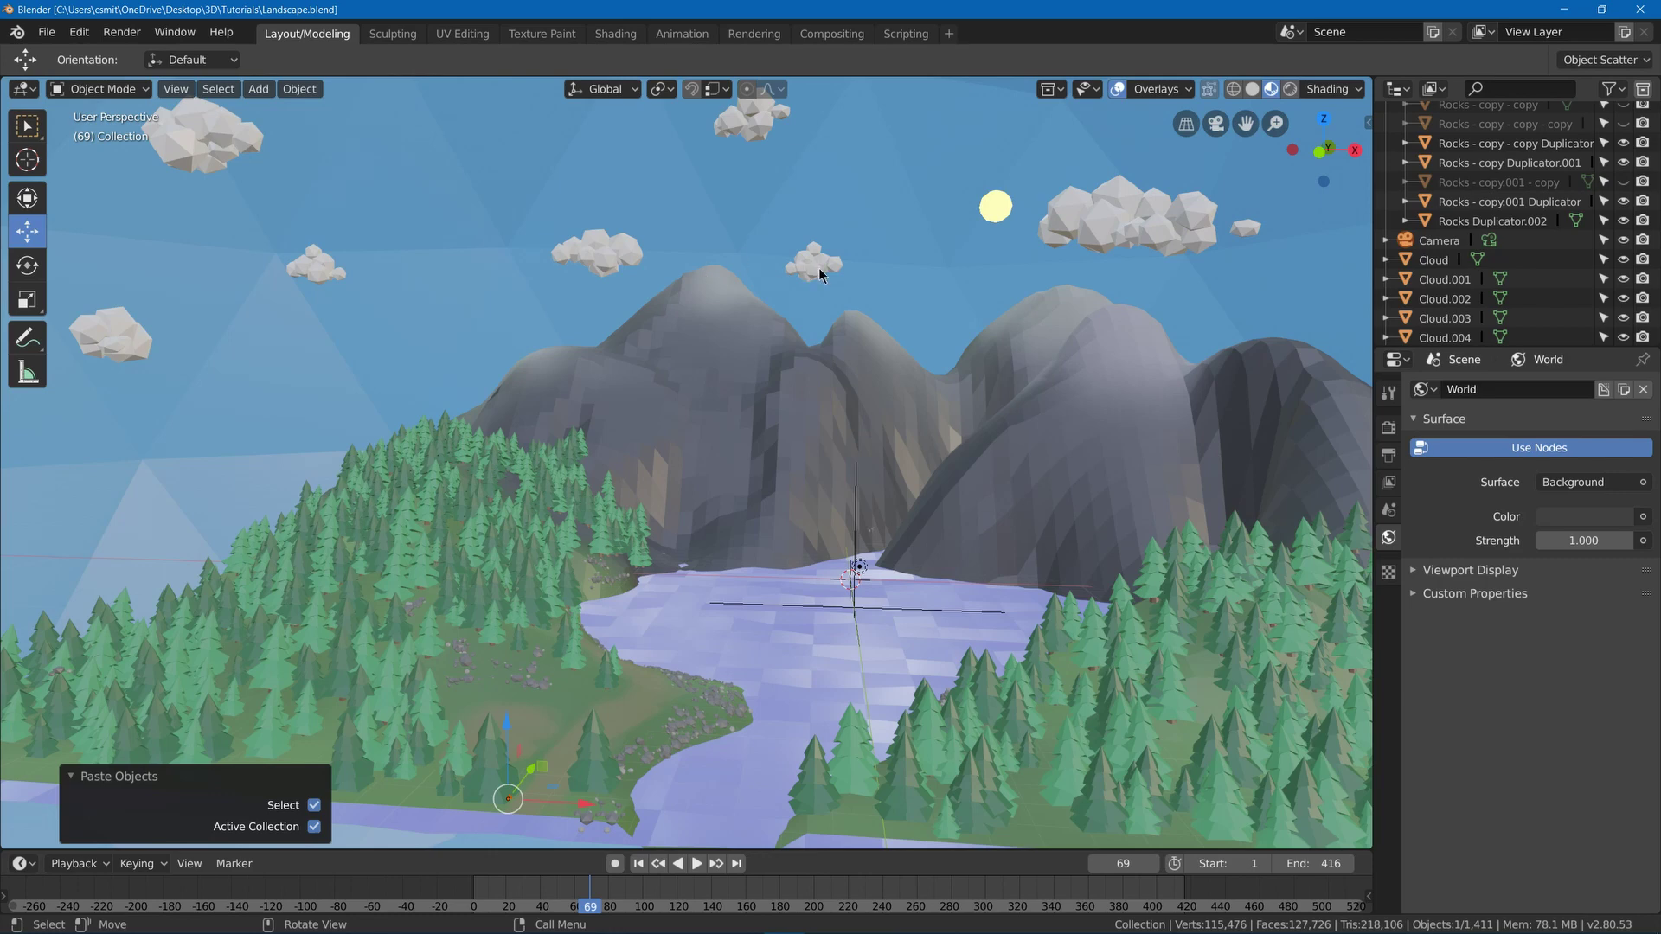
- Switch the render engine to Cycles and set the device to GPU Compute
click(1389, 429)
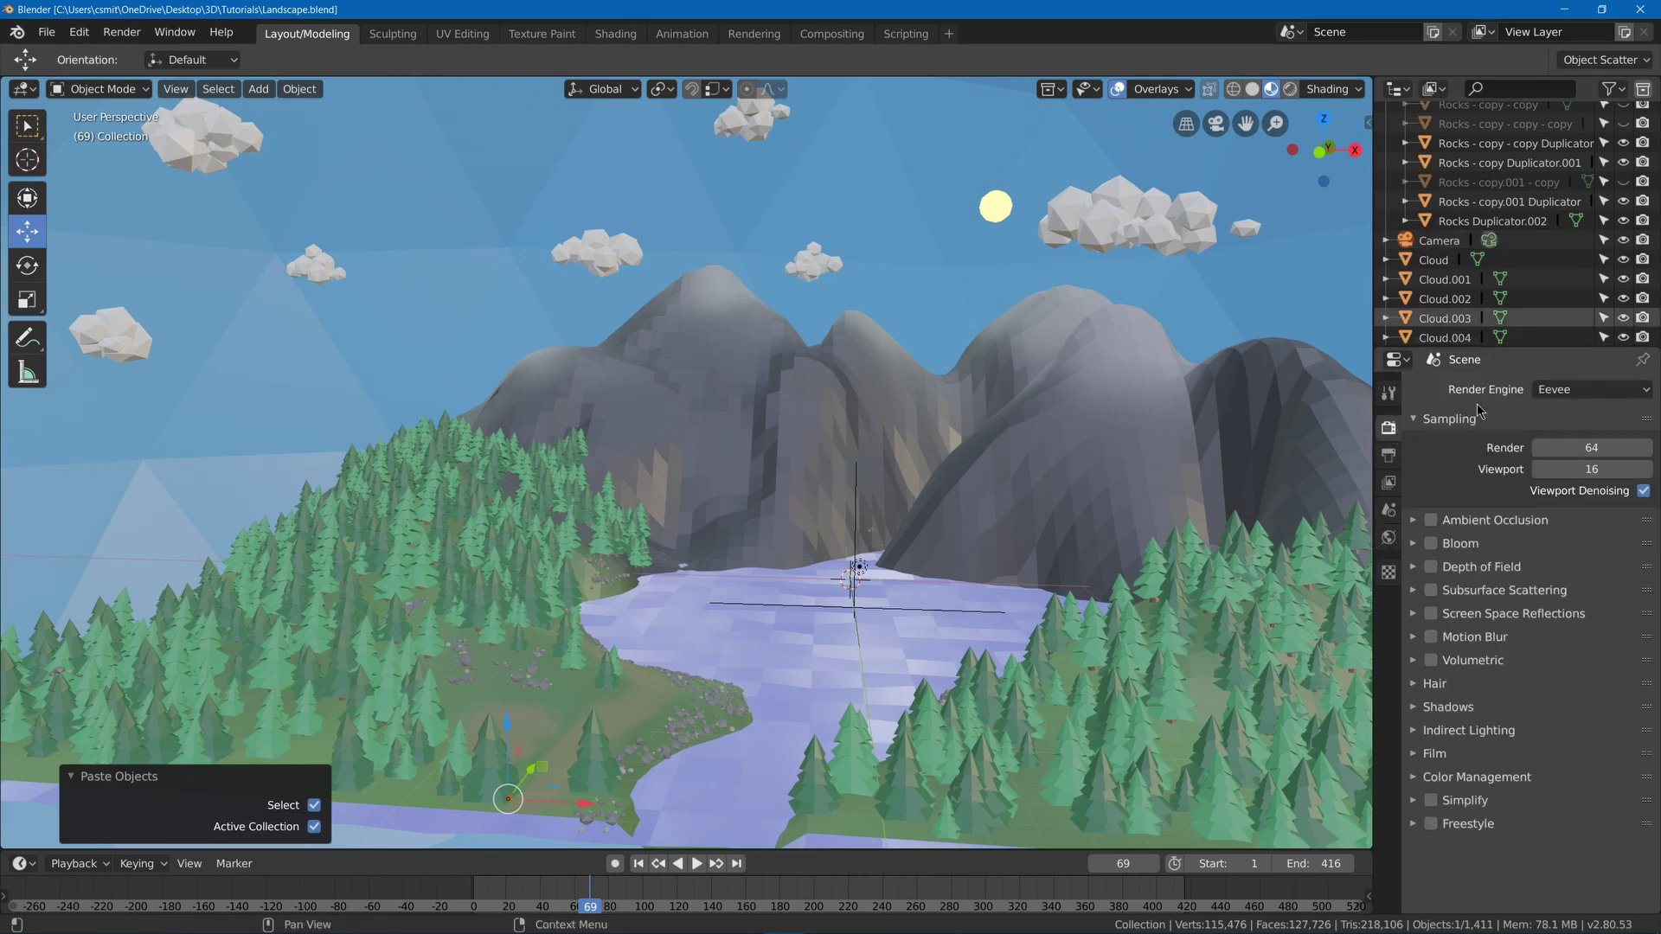
click(1545, 395)
click(1559, 458)
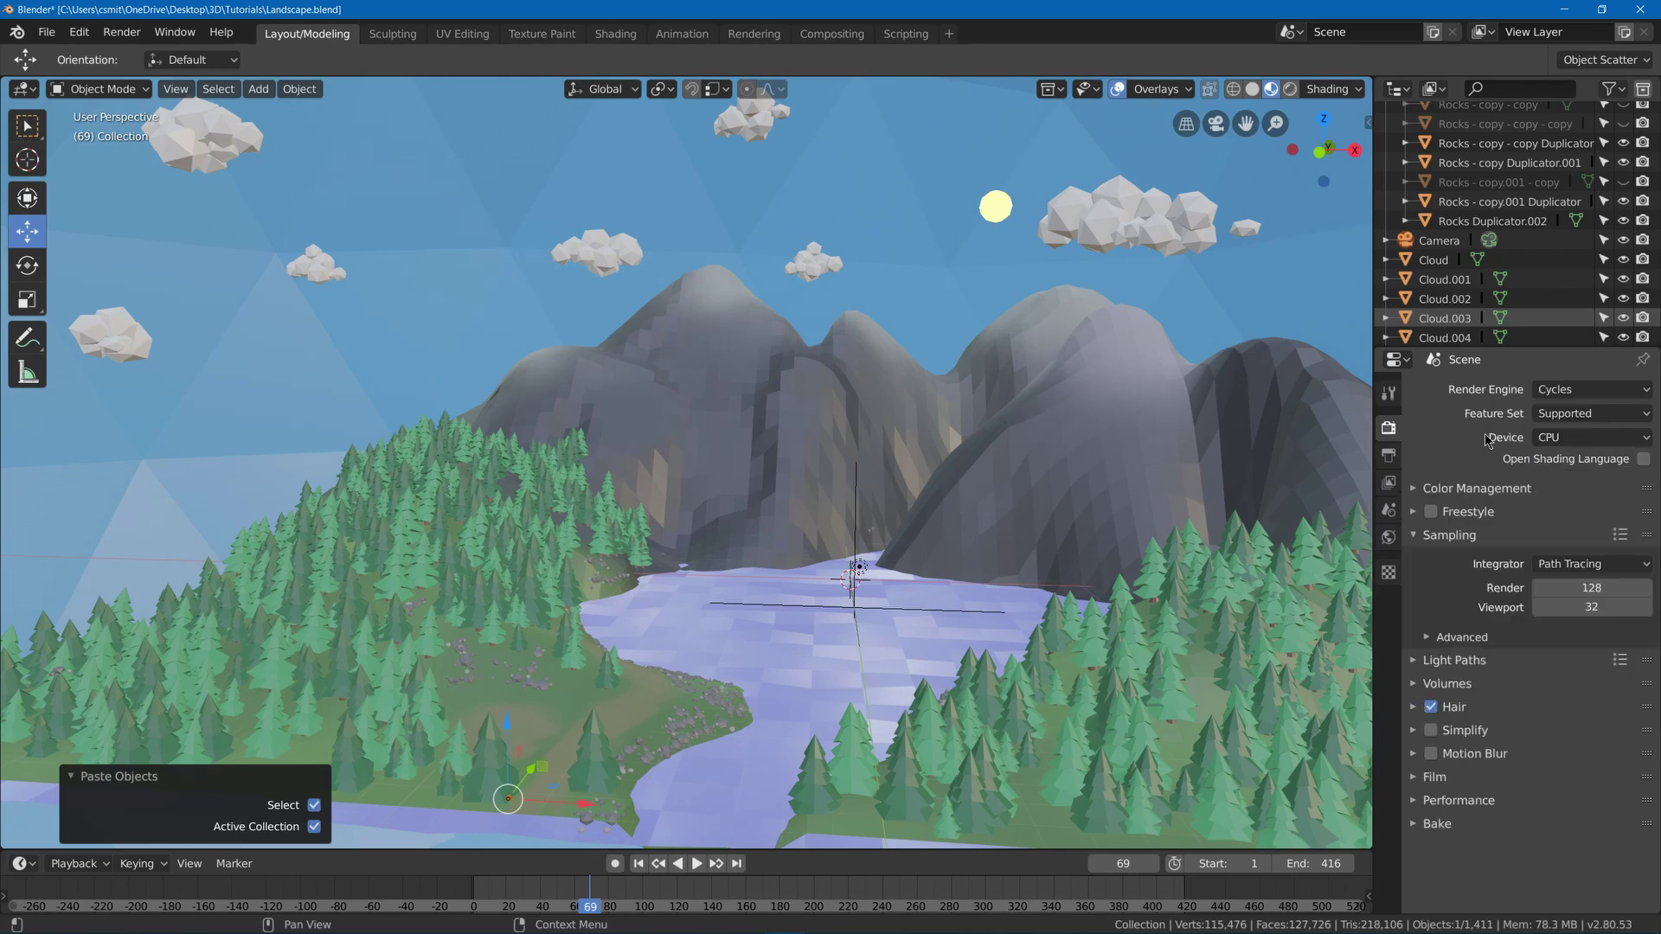
click(1578, 442)
click(1587, 486)
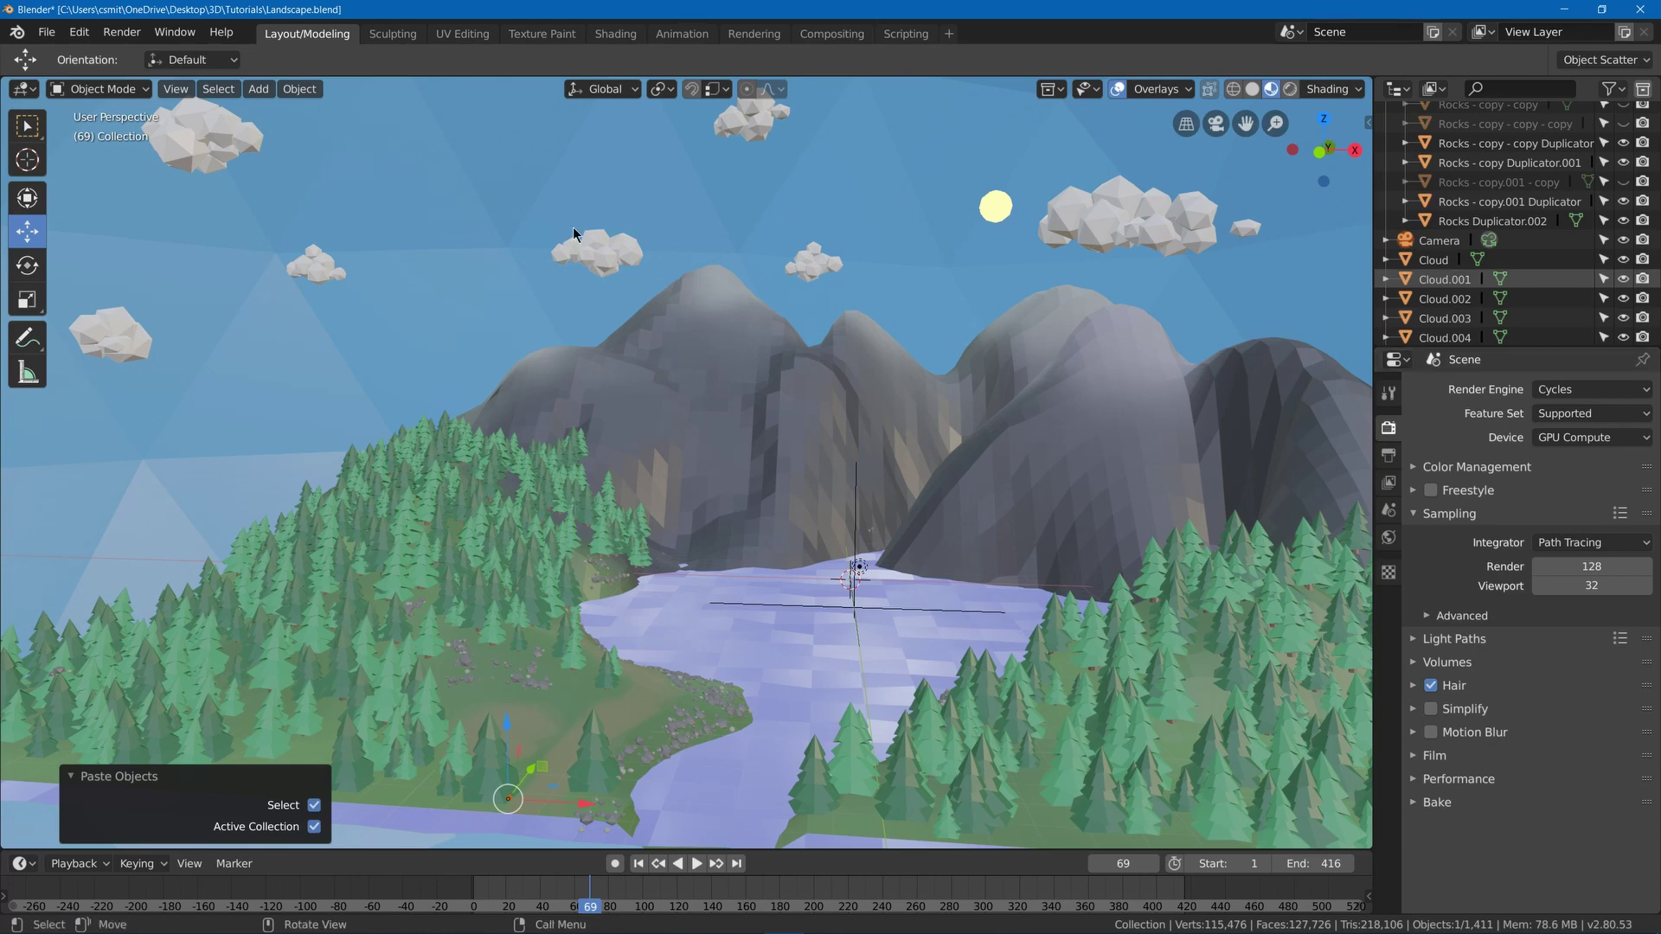
click(79, 32)
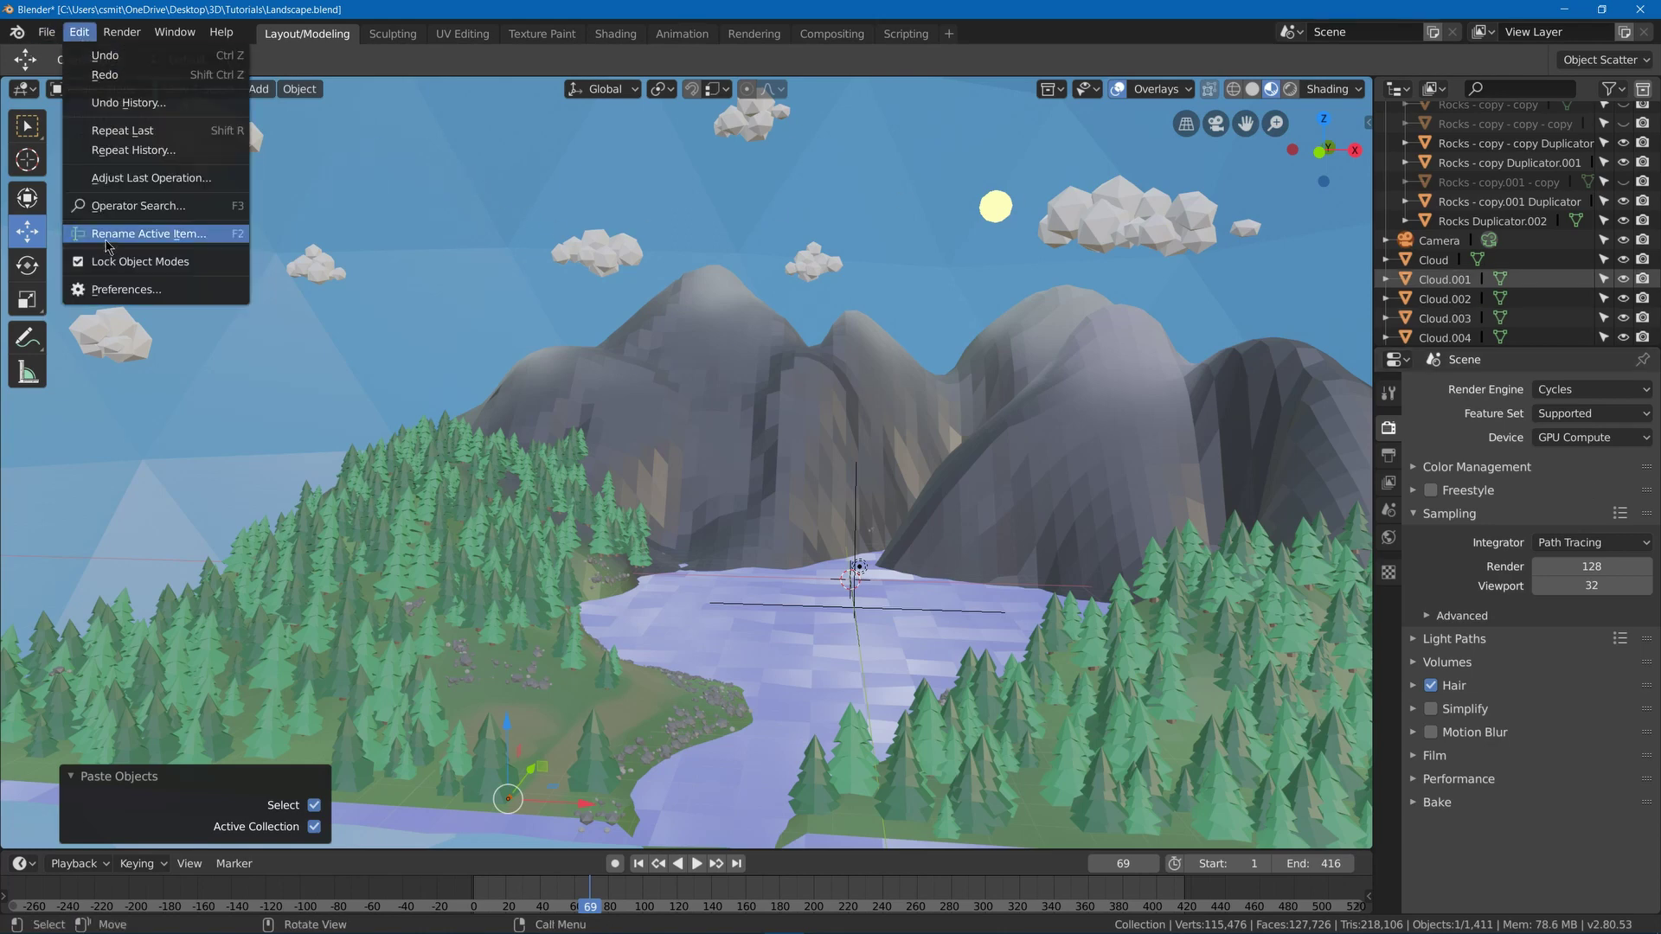
click(121, 289)
click(49, 356)
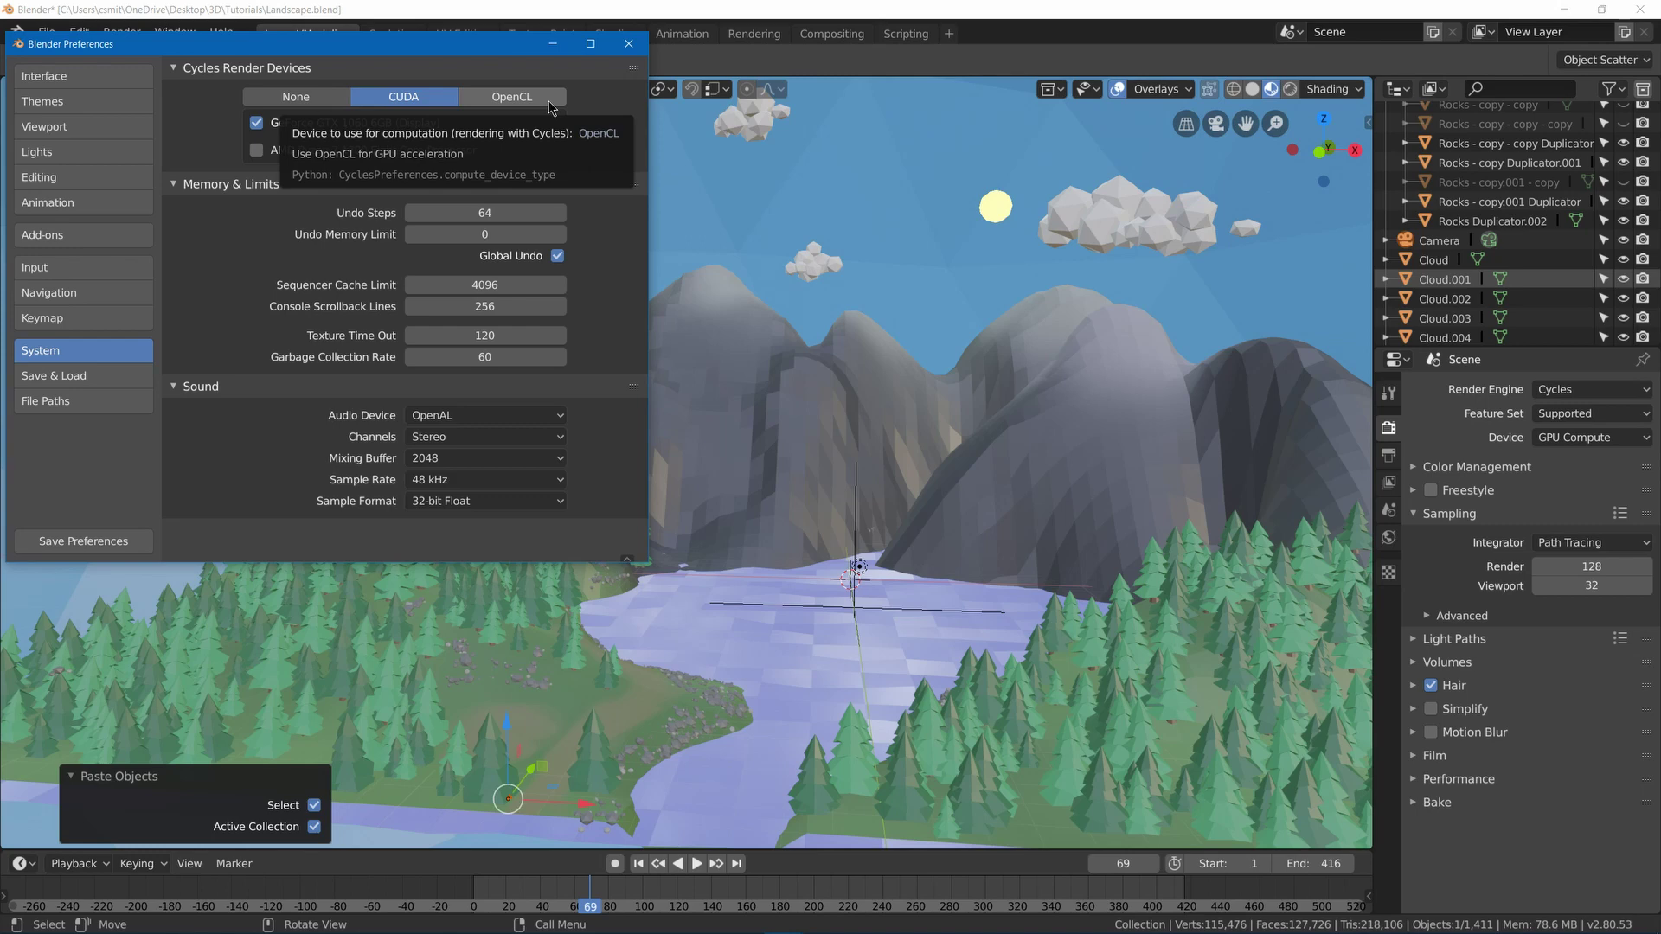
click(621, 493)
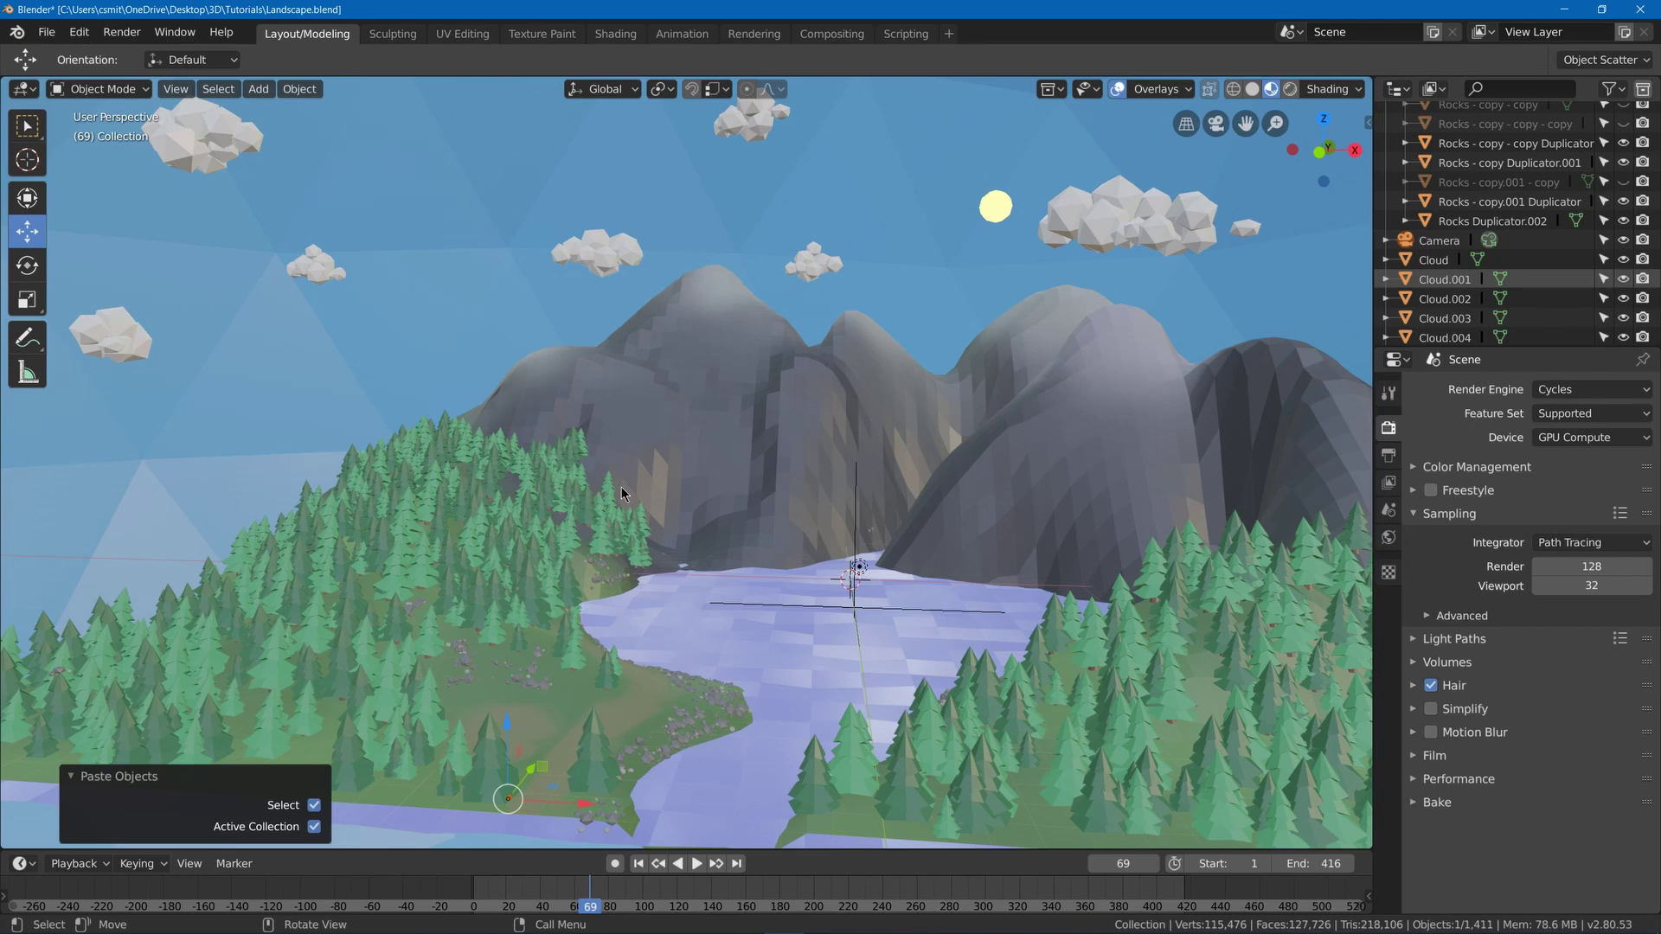
- Lower the Light Paths total max bounces from 12 to 2
click(1415, 639)
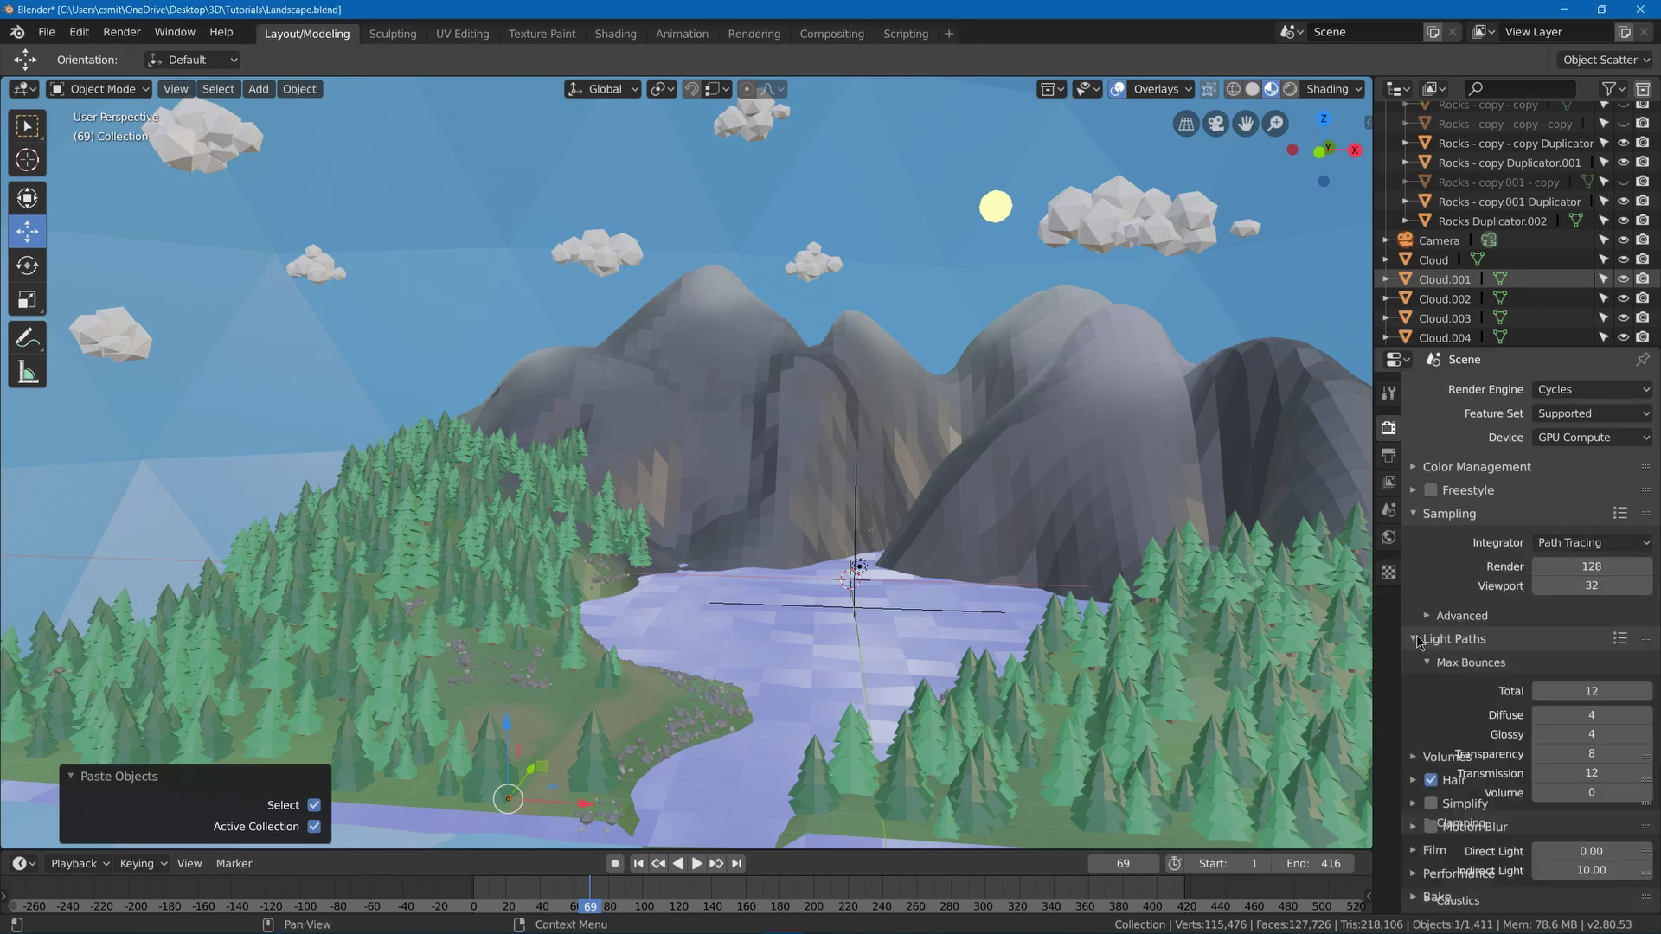
click(1586, 691)
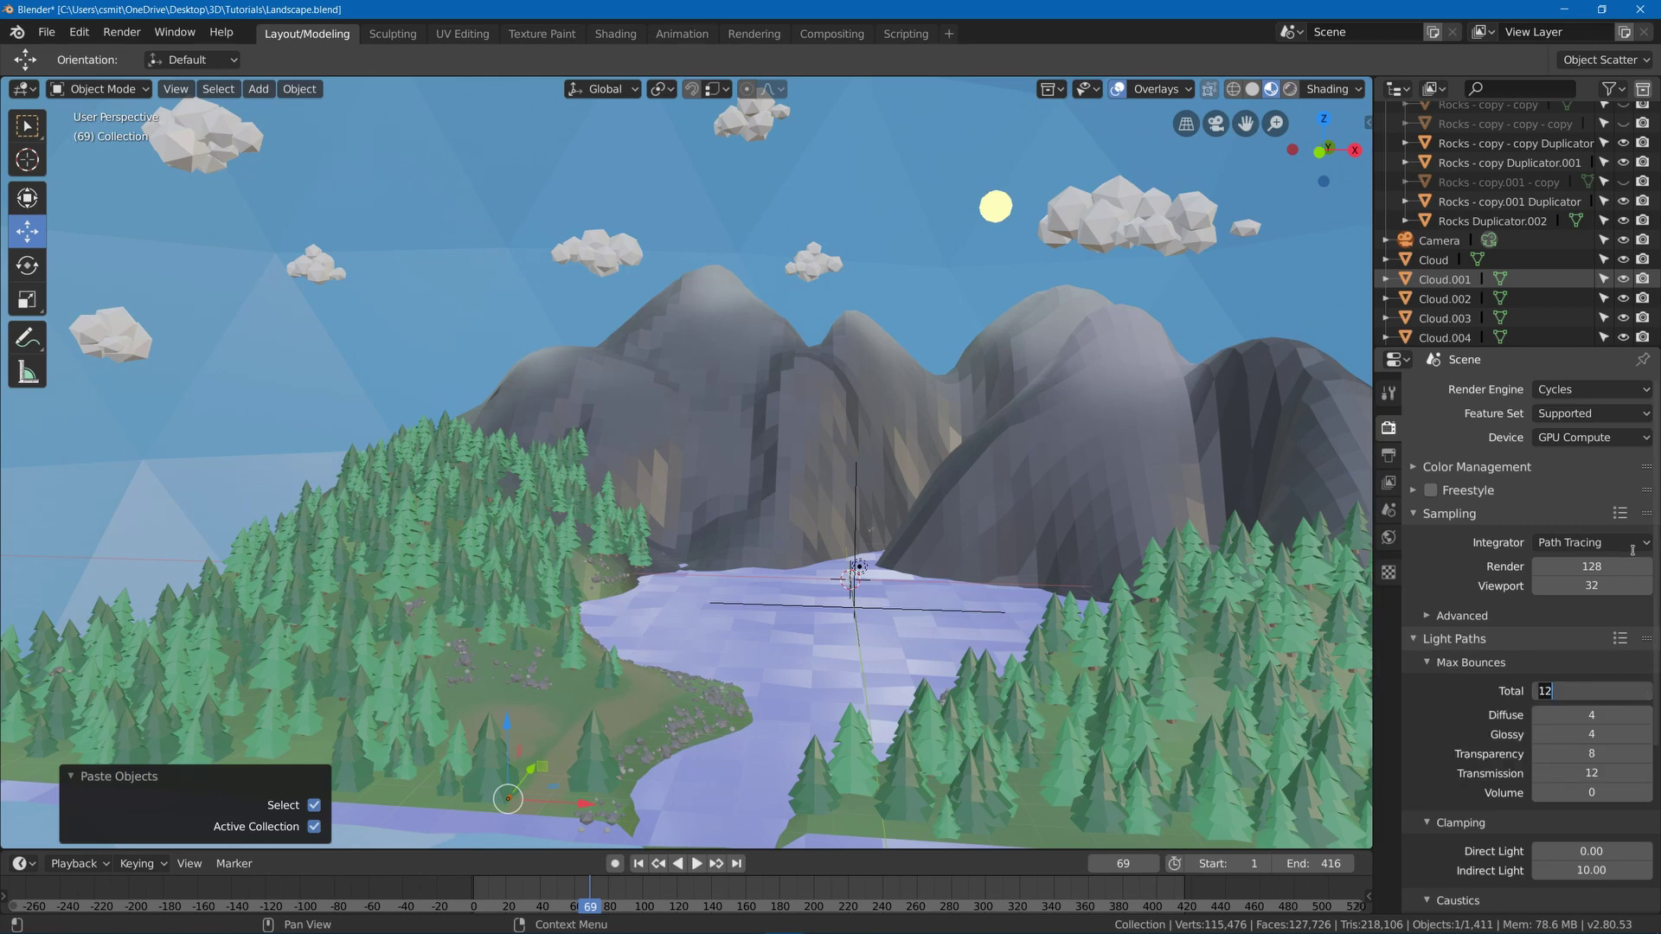
text(2)
key(Return)
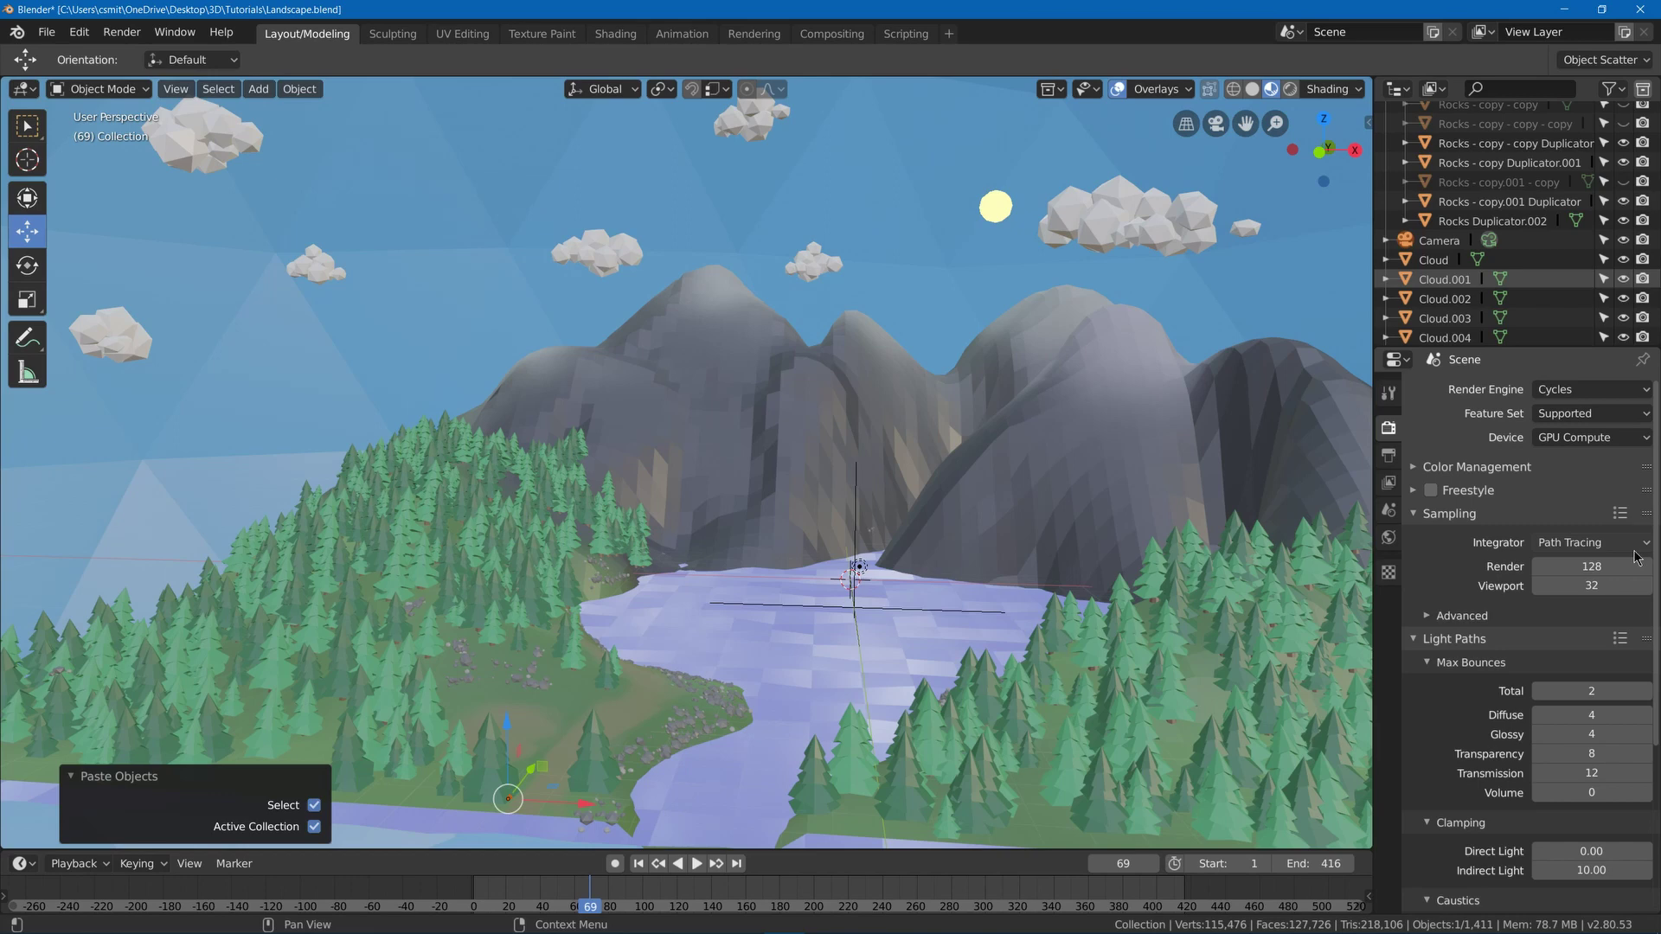
- View the landscape through the camera and show the camera's lens settings
key(KP_0)
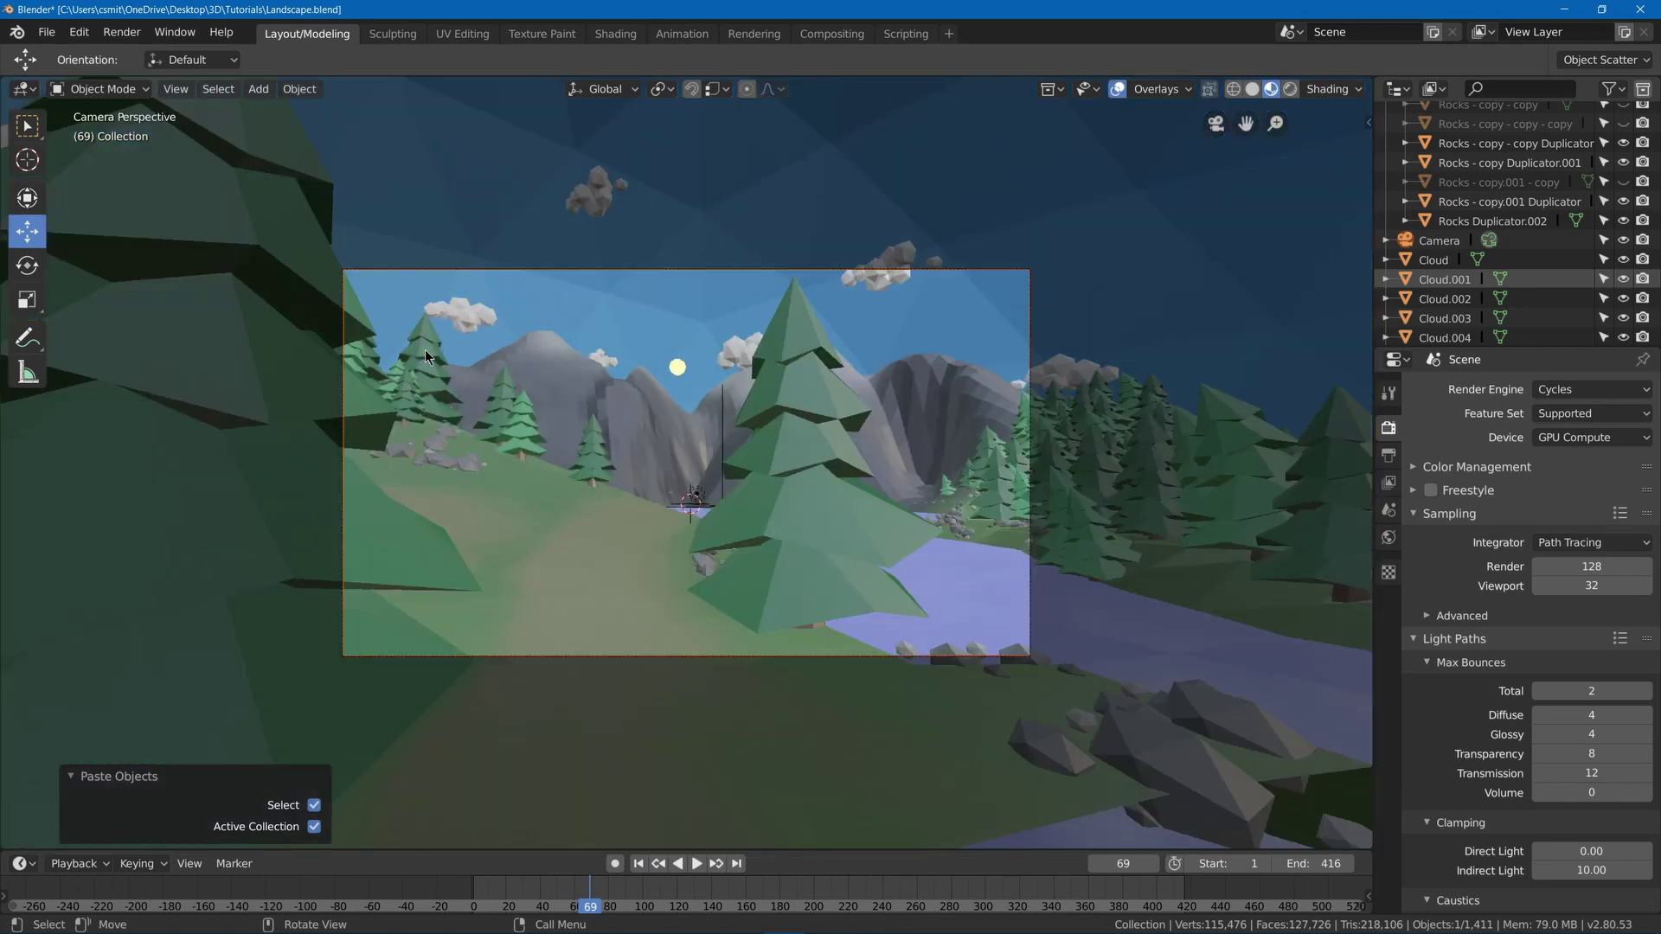
scroll(453, 441, up, 5)
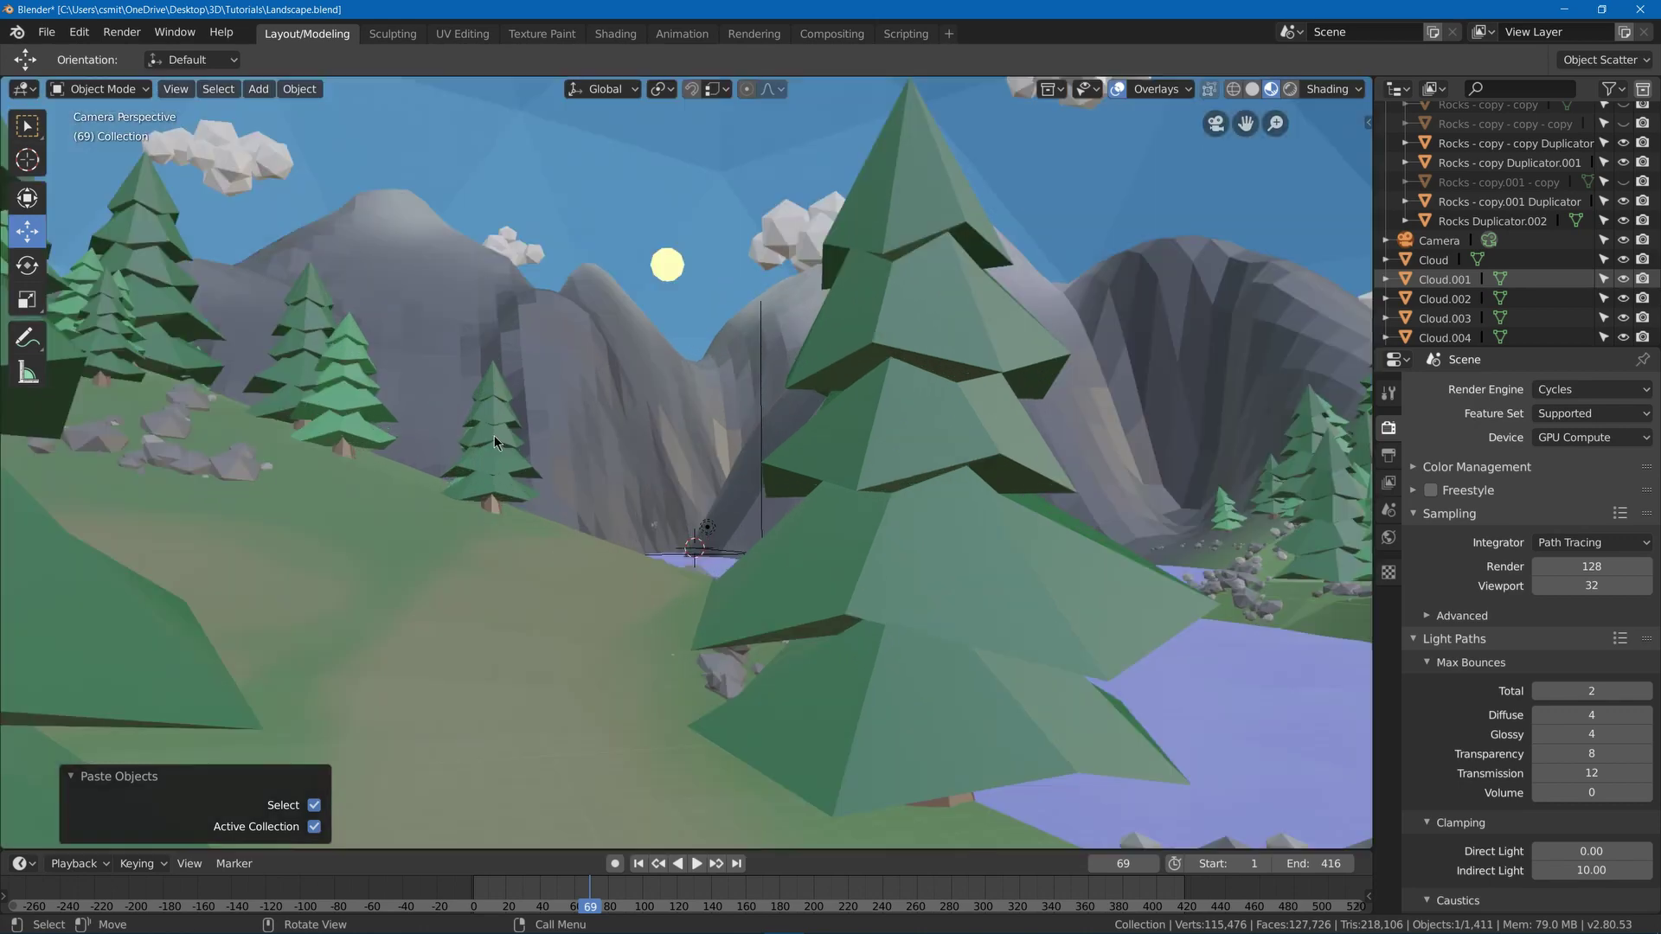
scroll(493, 434, down, 5)
click(1279, 606)
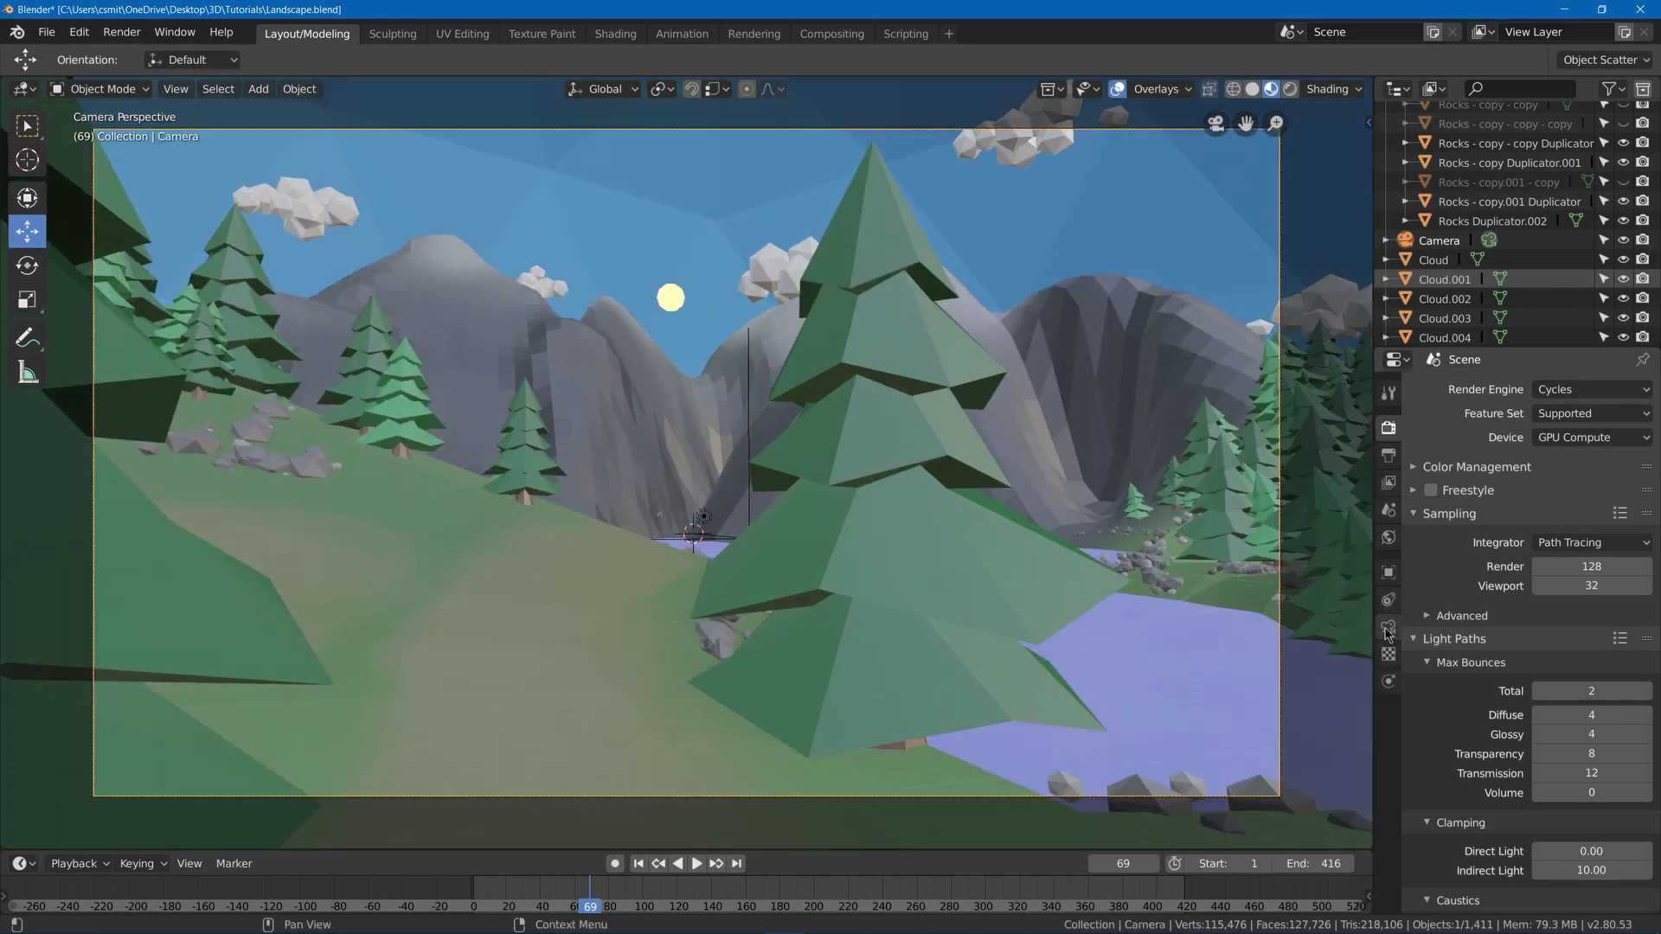
click(1388, 628)
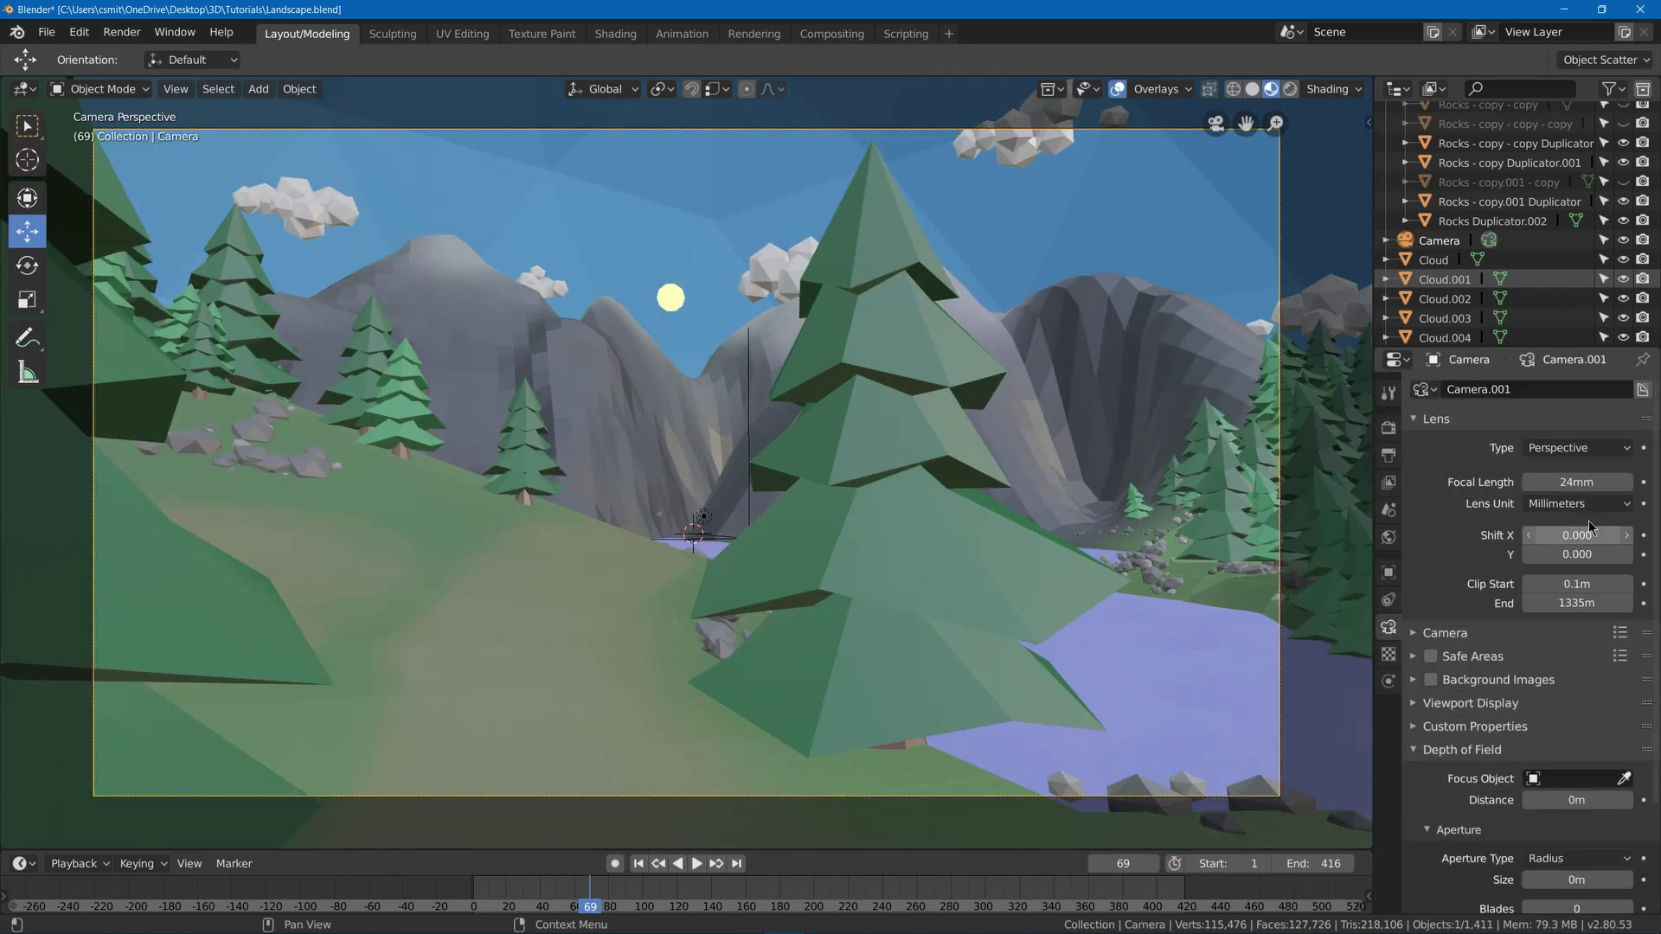
- Try 1mm and 3mm focal lengths, then set the camera lens to 24mm
mouse_move(1579, 478)
mouse_down()
mouse_move(1639, 478)
mouse_move(1470, 478)
mouse_move(1574, 478)
mouse_up()
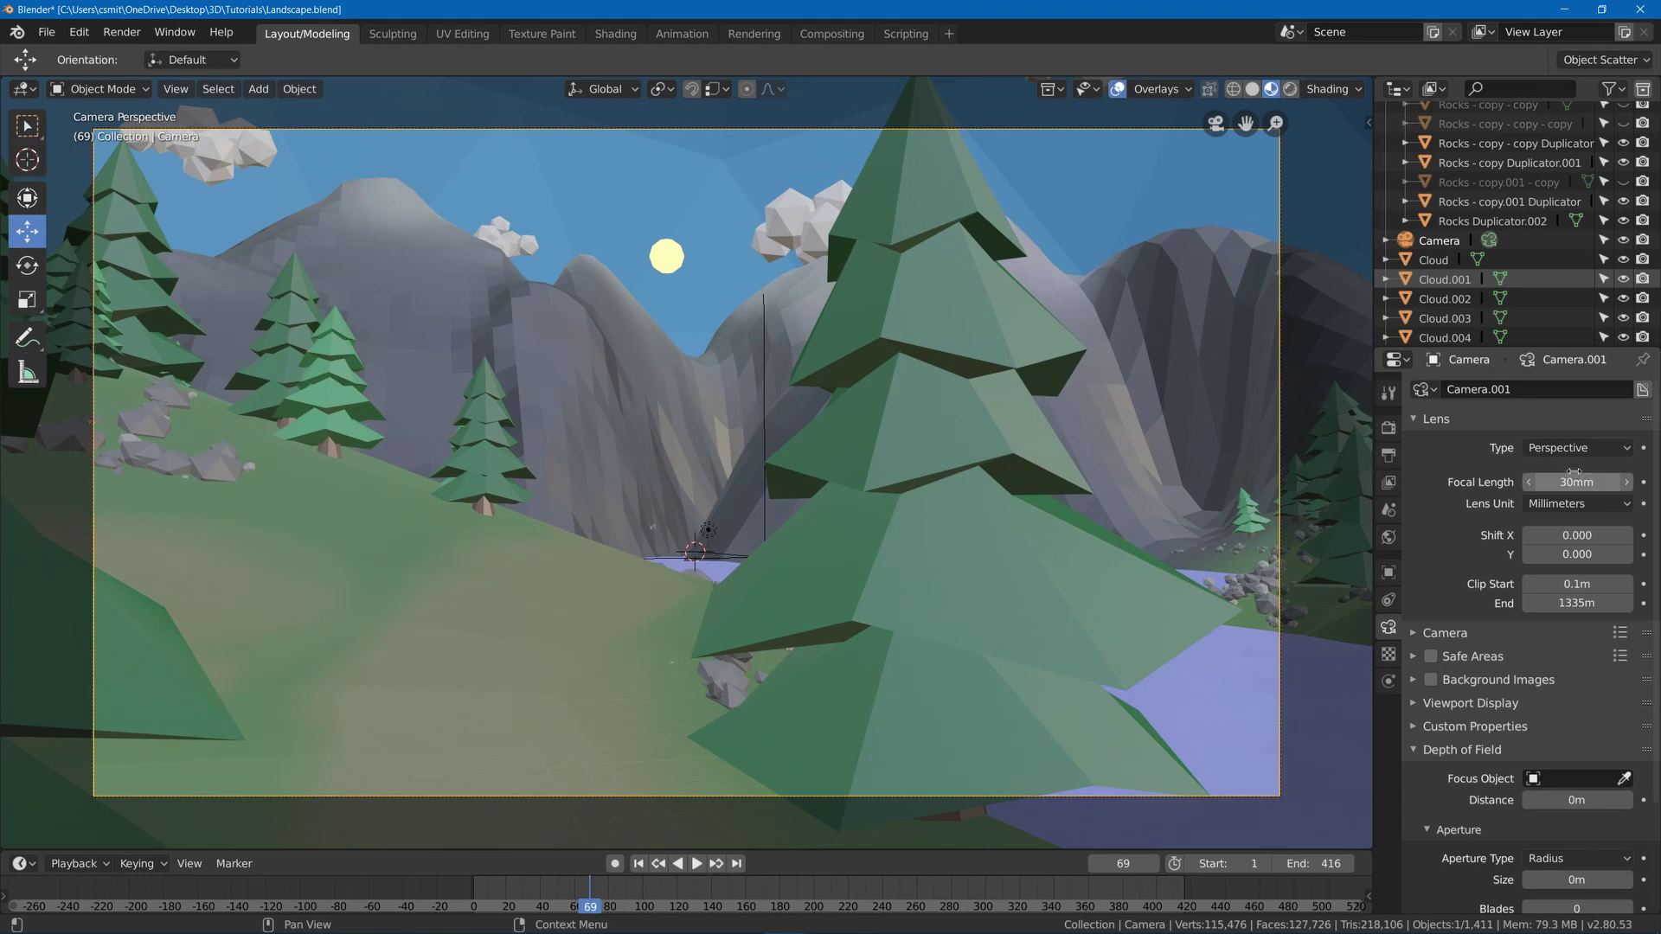
key(ctrl+z)
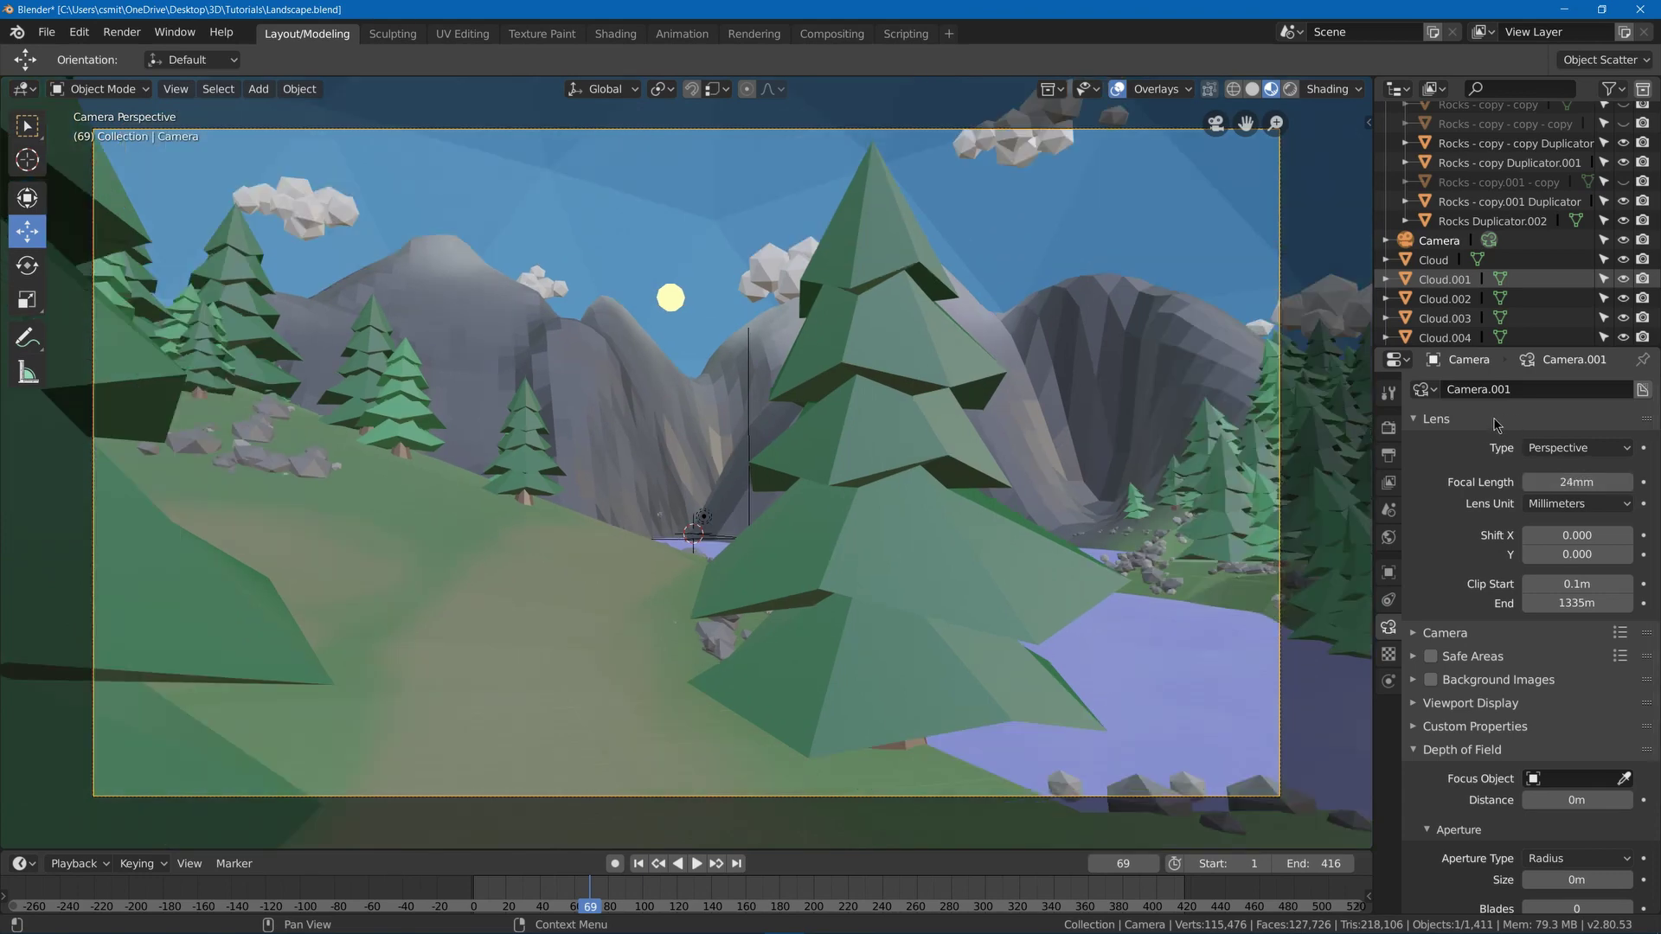
drag(1575, 482, 1532, 482)
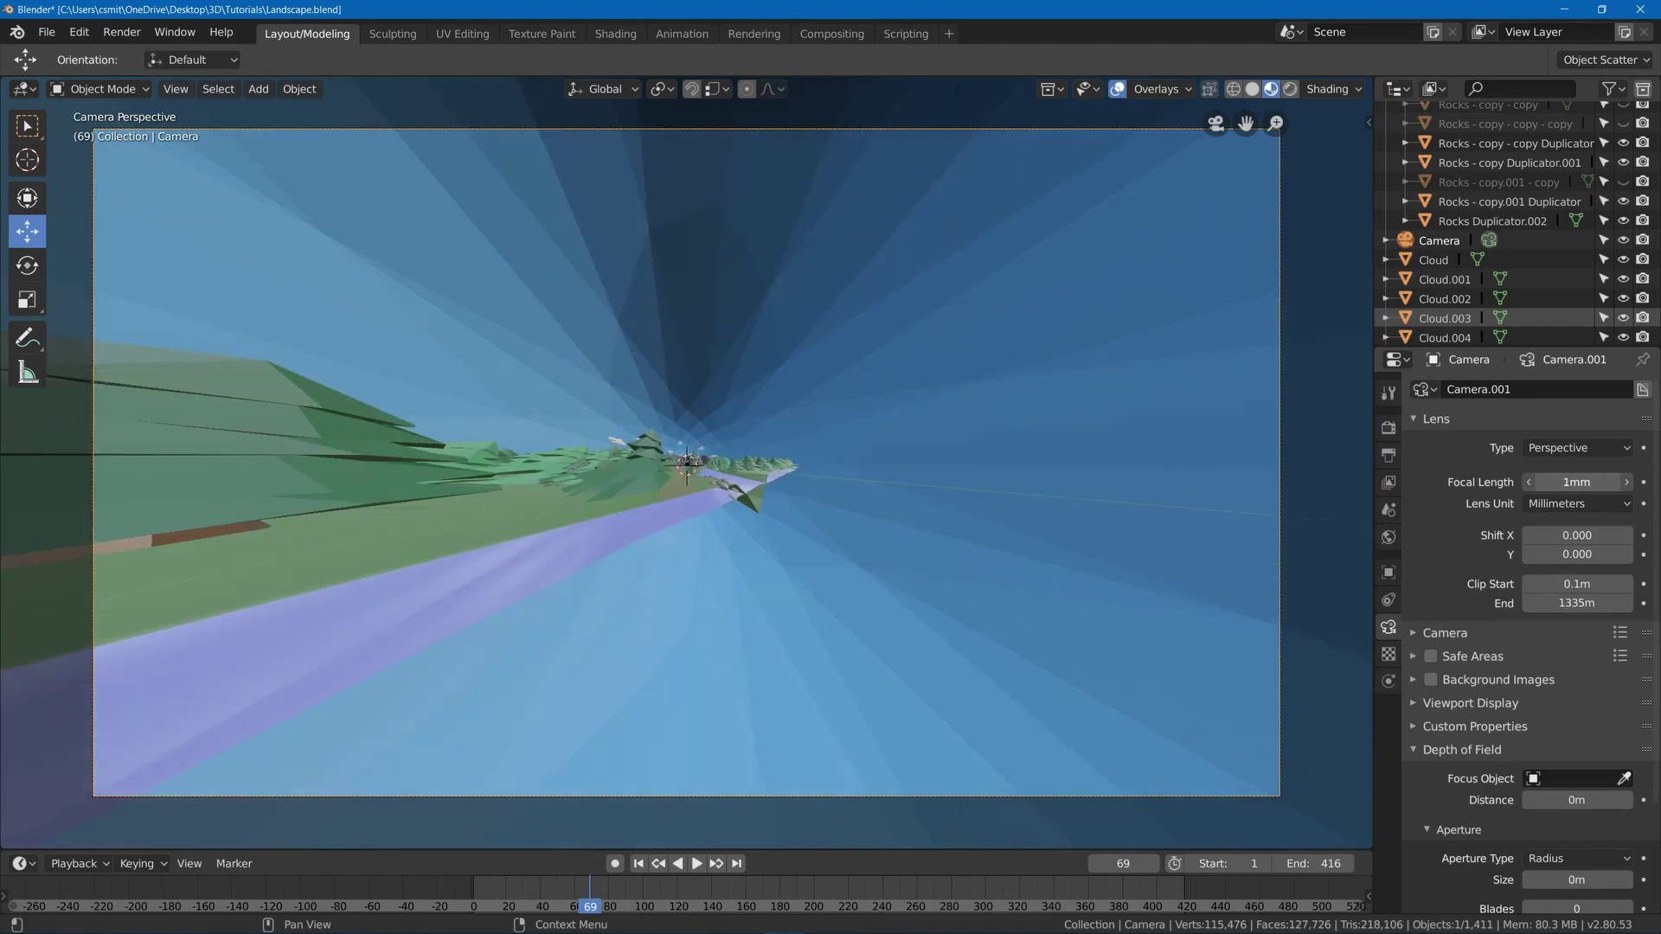
drag(1533, 482, 1597, 473)
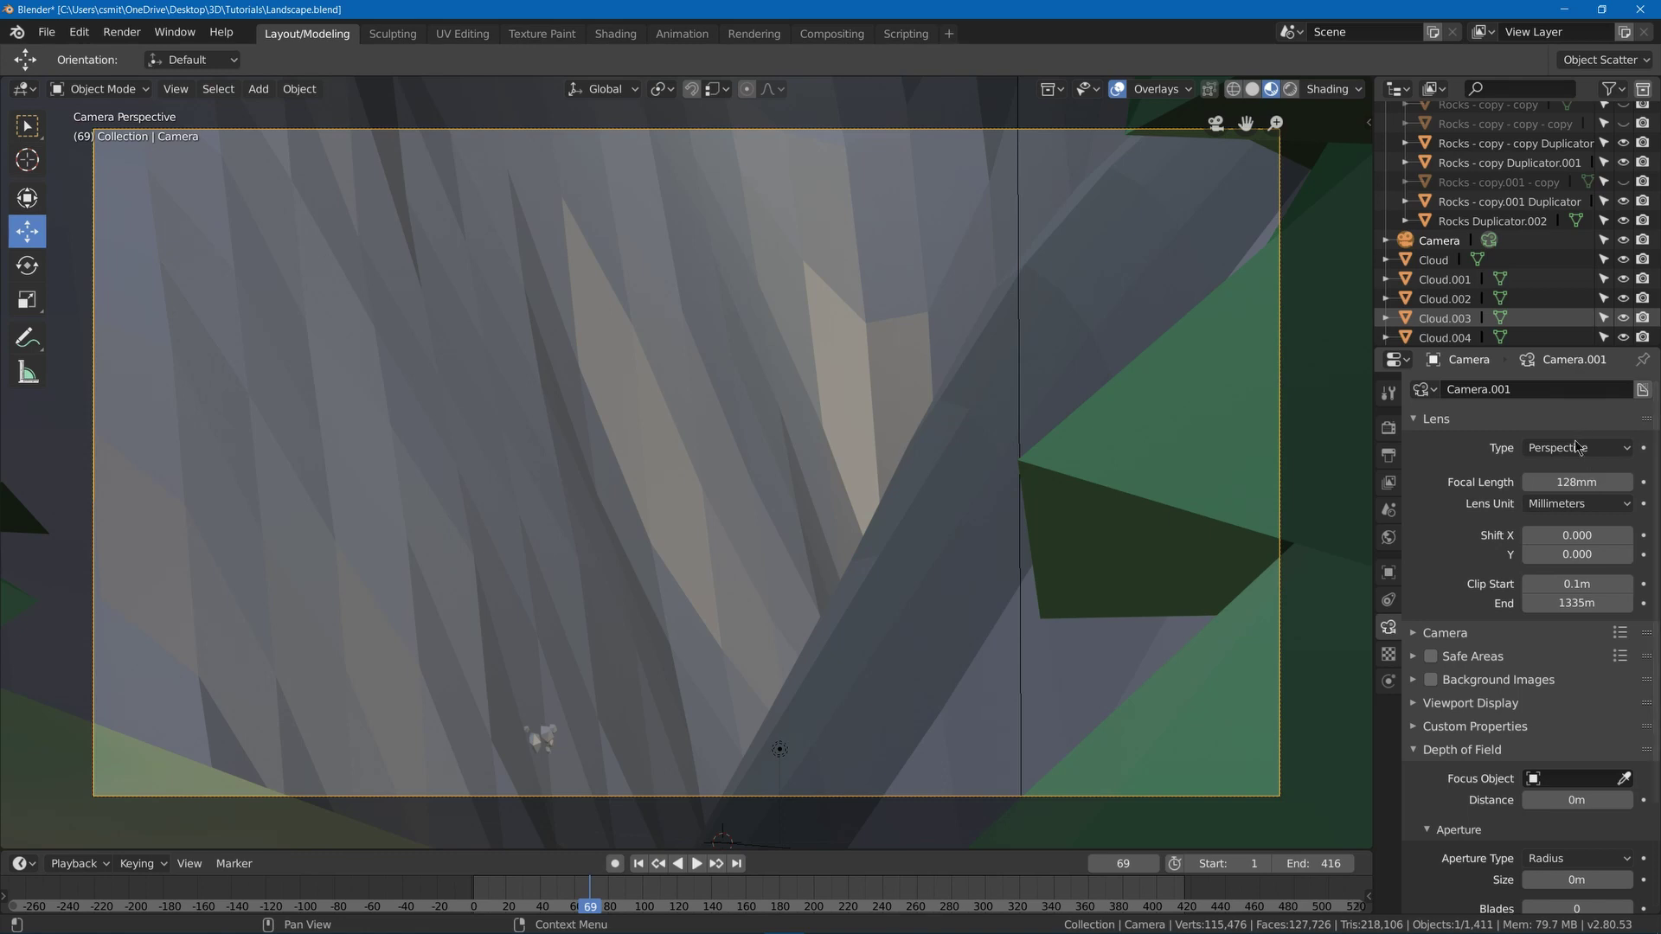
click(1583, 481)
text(24)
key(Return)
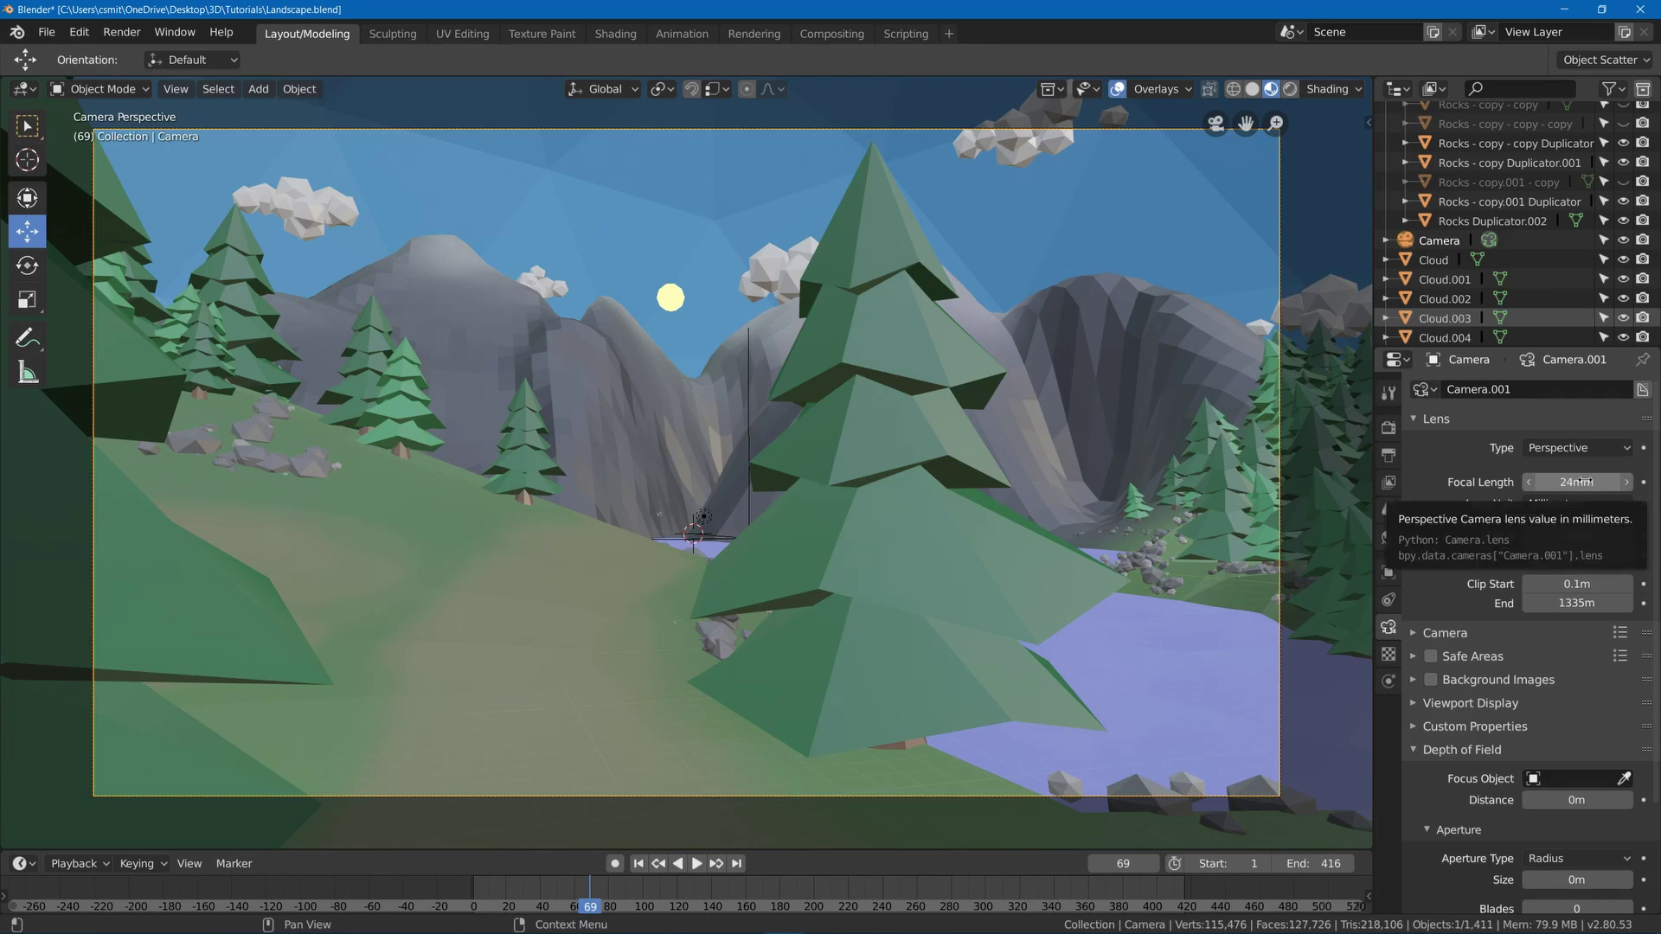
- Select the point light by the rock face and make it a Sun lamp, comparing it with Point
middle_drag(606, 562, 575, 583)
scroll(910, 517, up, 6)
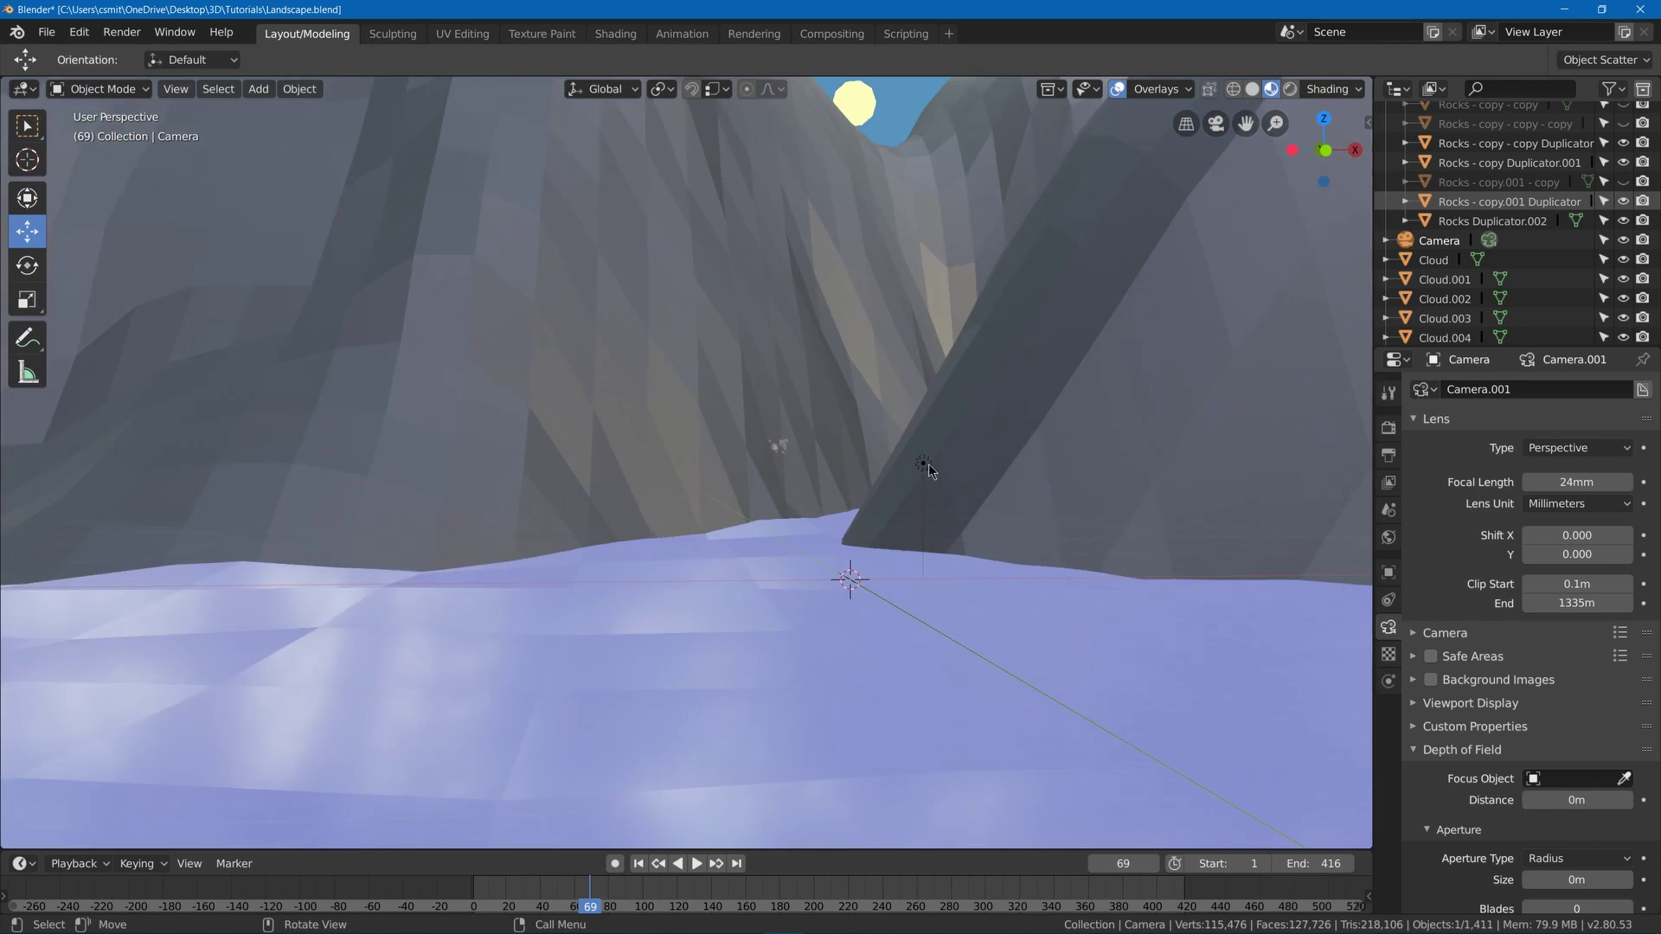
click(927, 464)
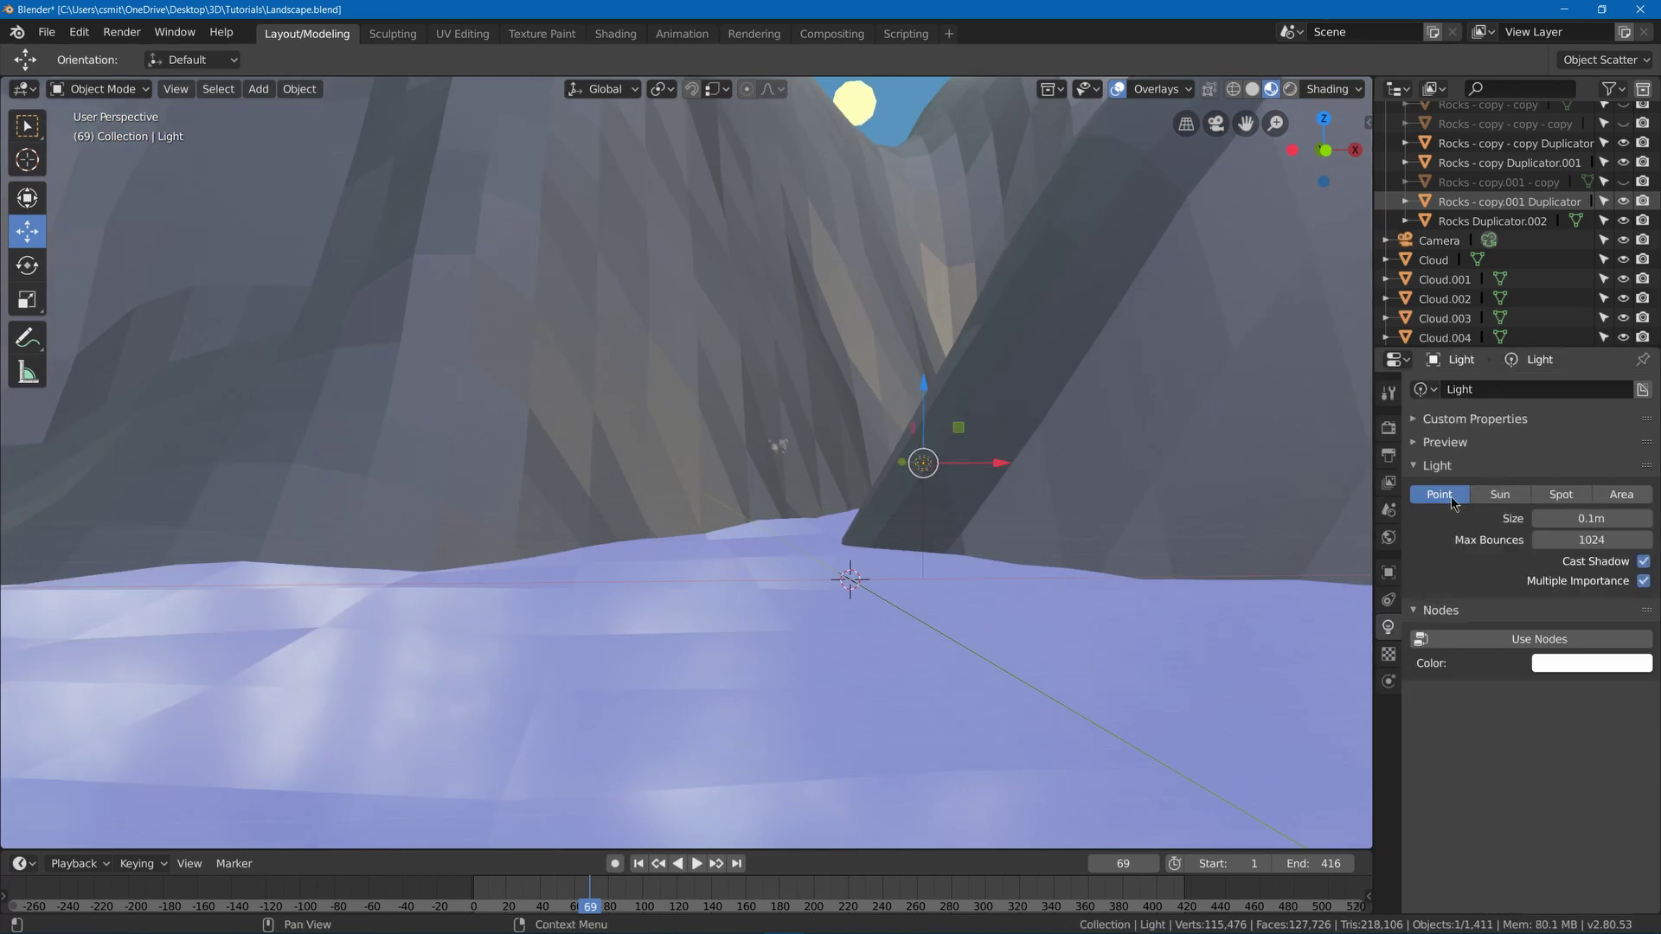
click(1506, 507)
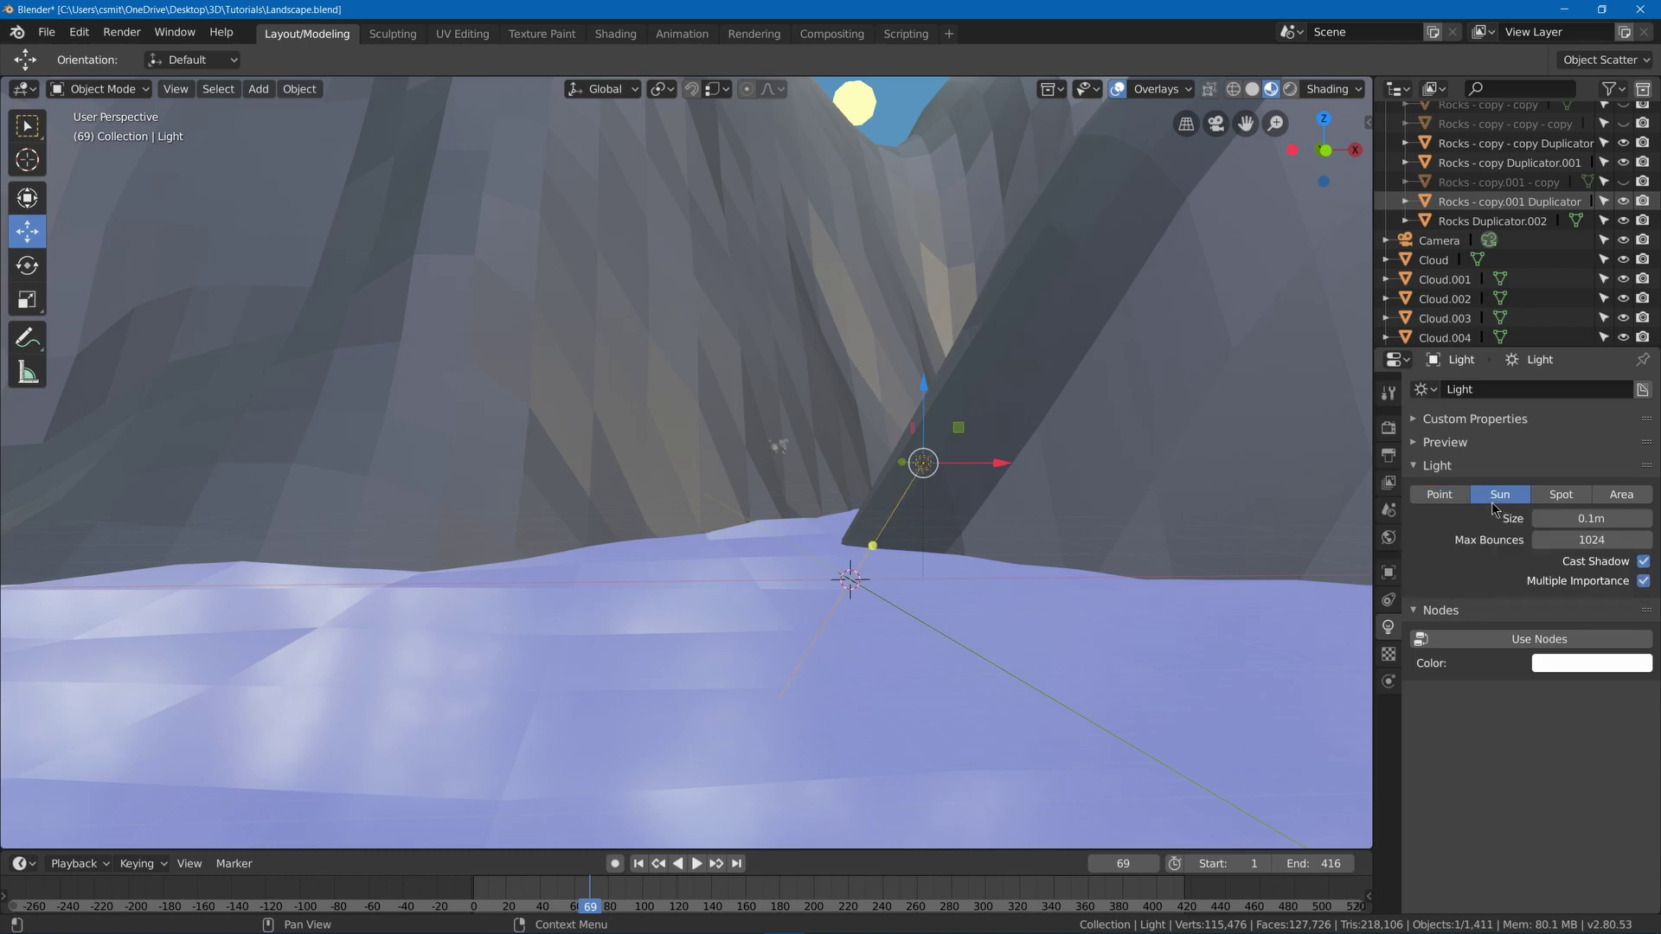
middle_drag(1124, 506, 953, 515)
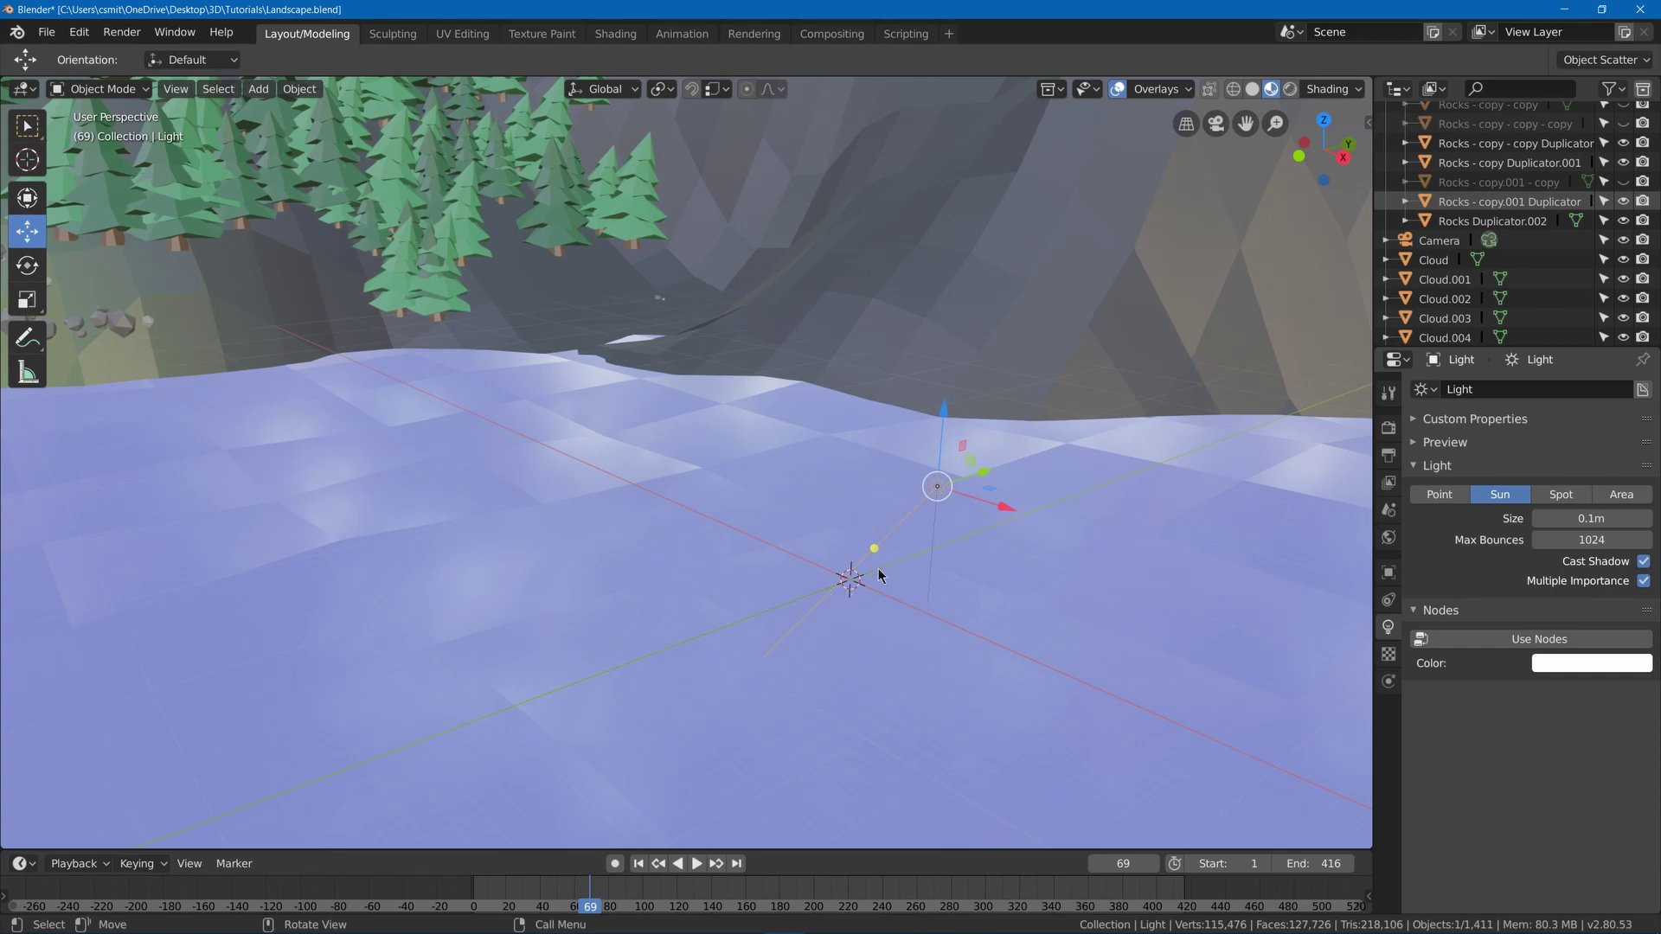
middle_drag(849, 574, 890, 550)
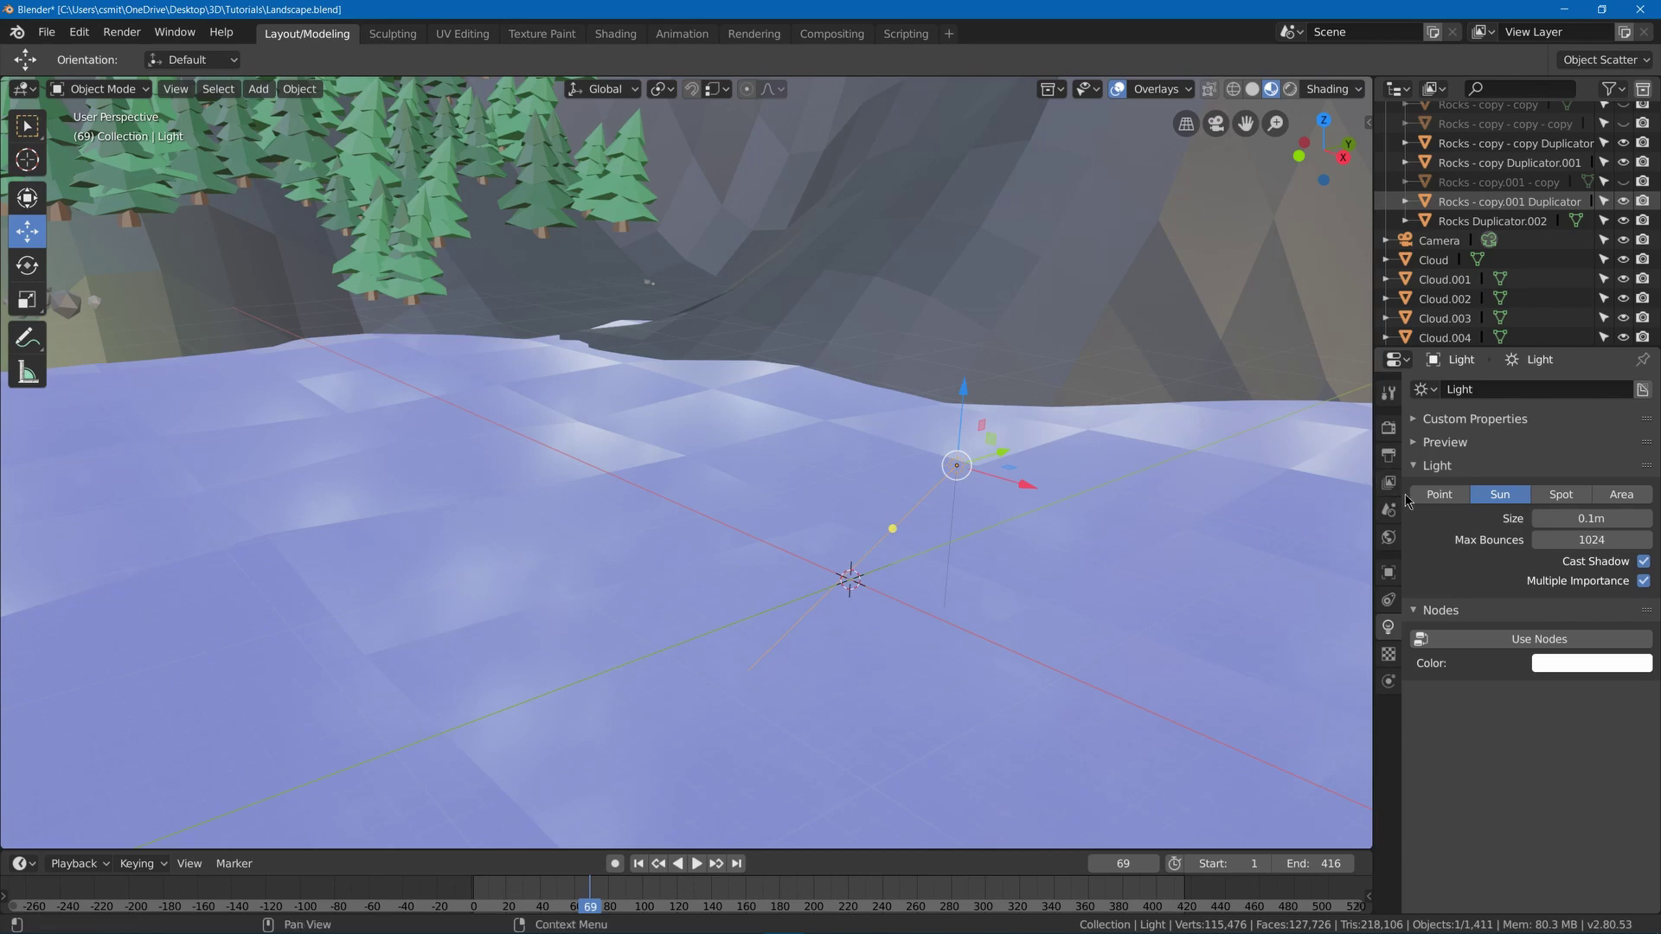
click(1439, 495)
click(1507, 502)
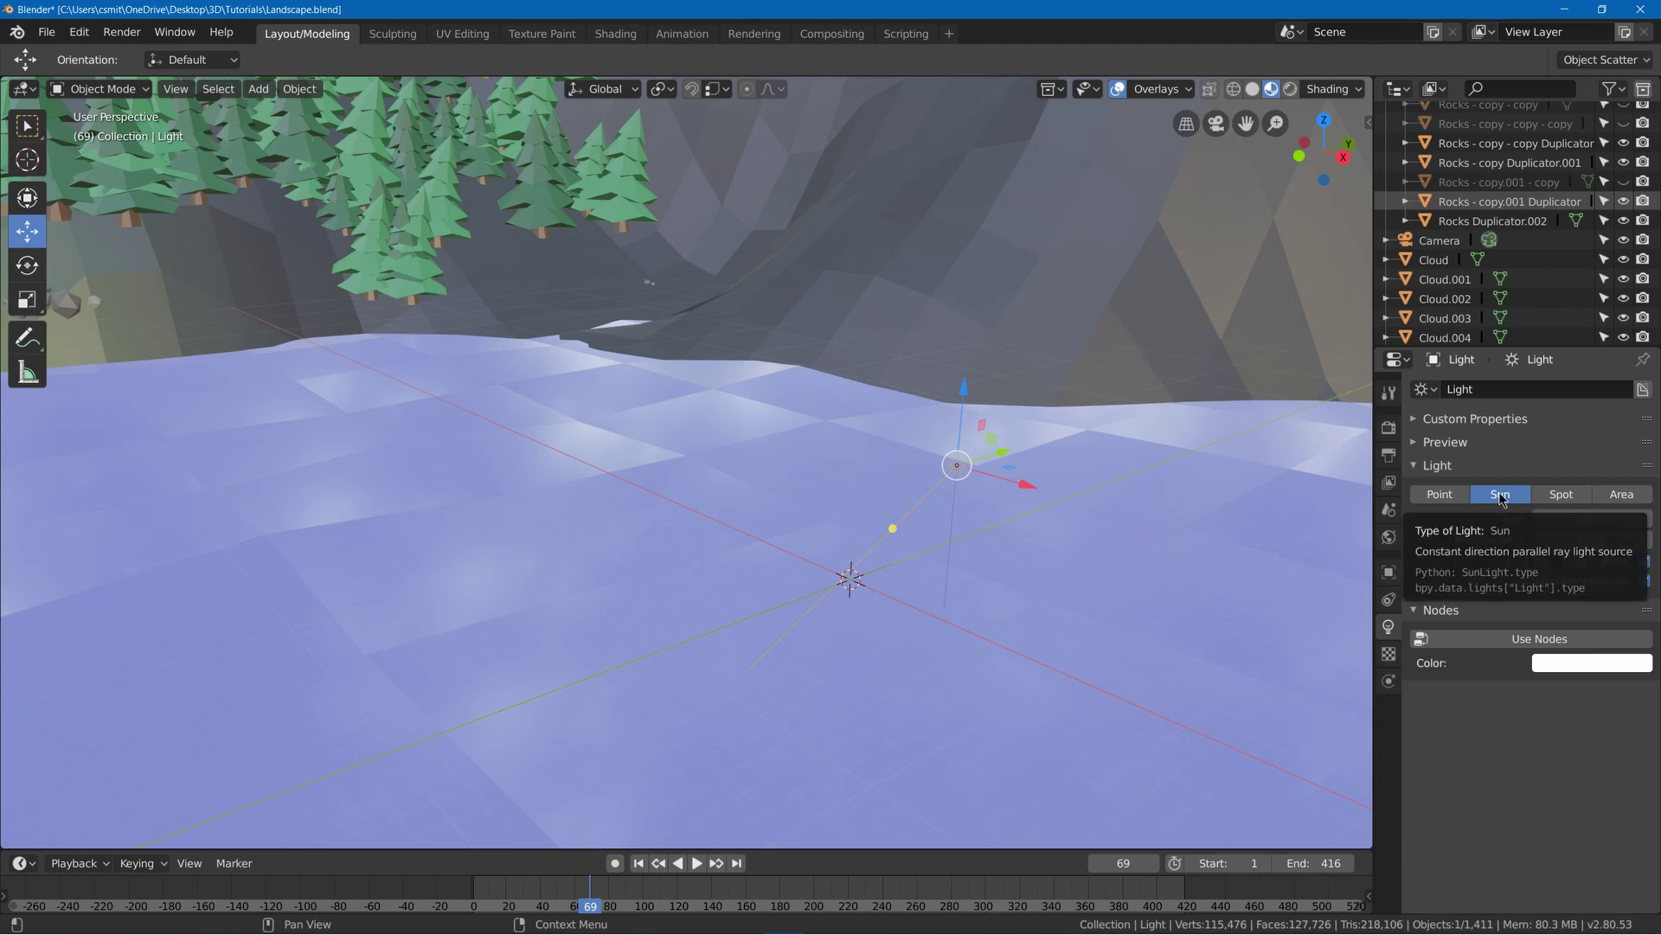
middle_drag(1125, 449, 1041, 346)
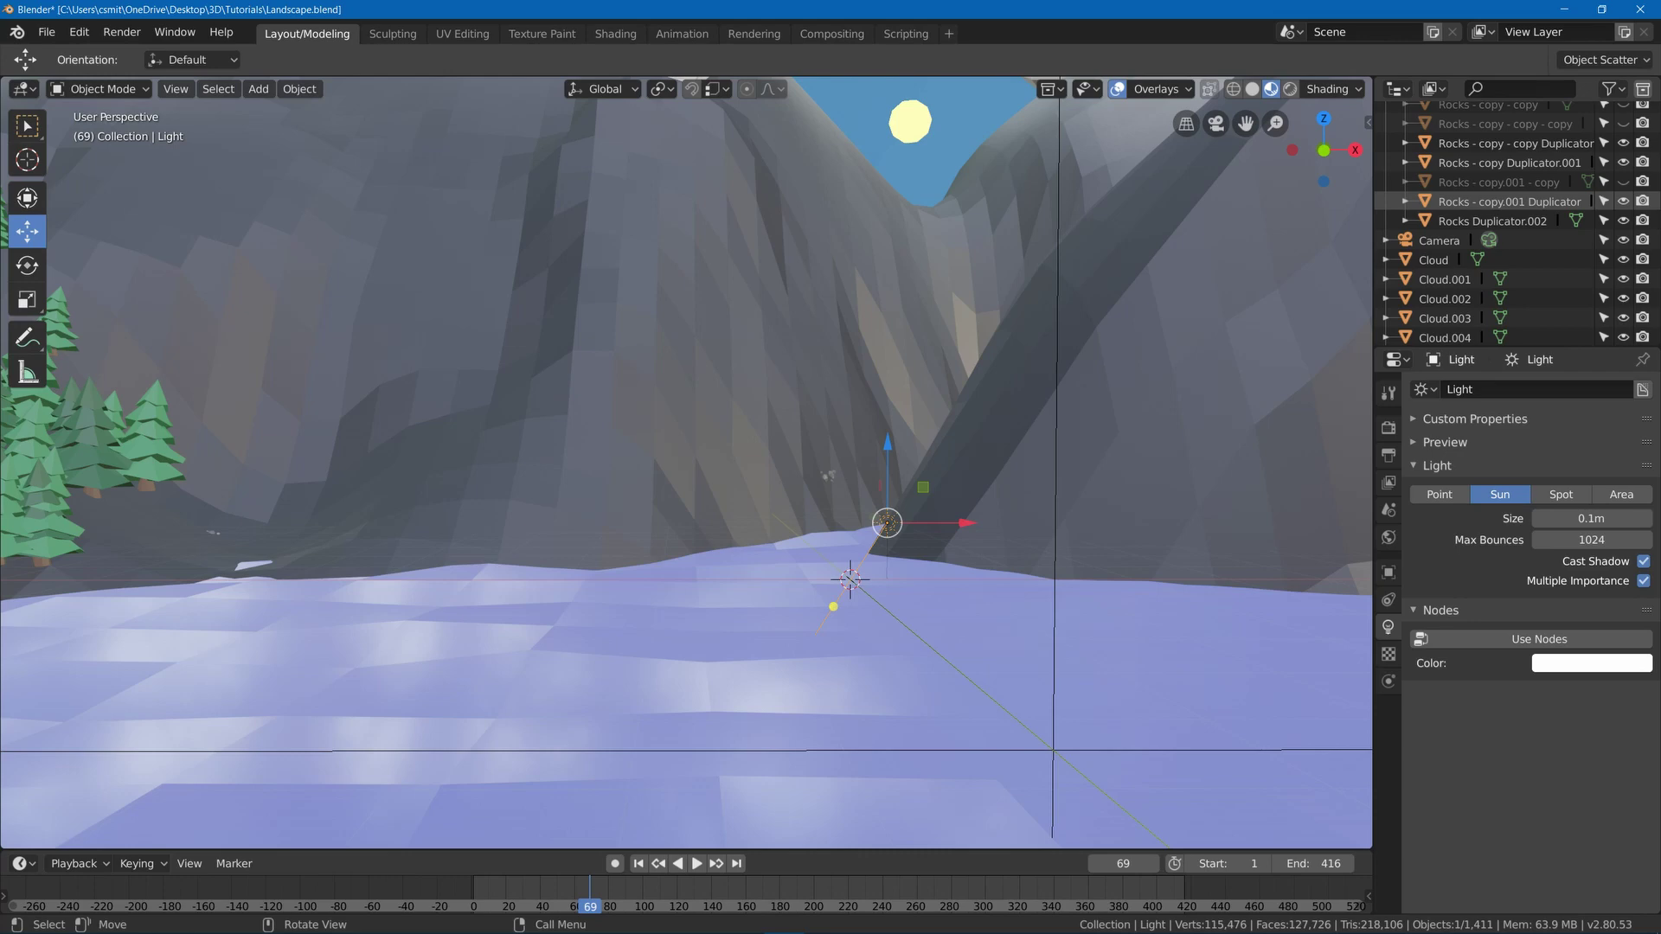
- Rotate the sun lamp about Z by 55.6°, then by a further -2.22°
key(r)
key(z)
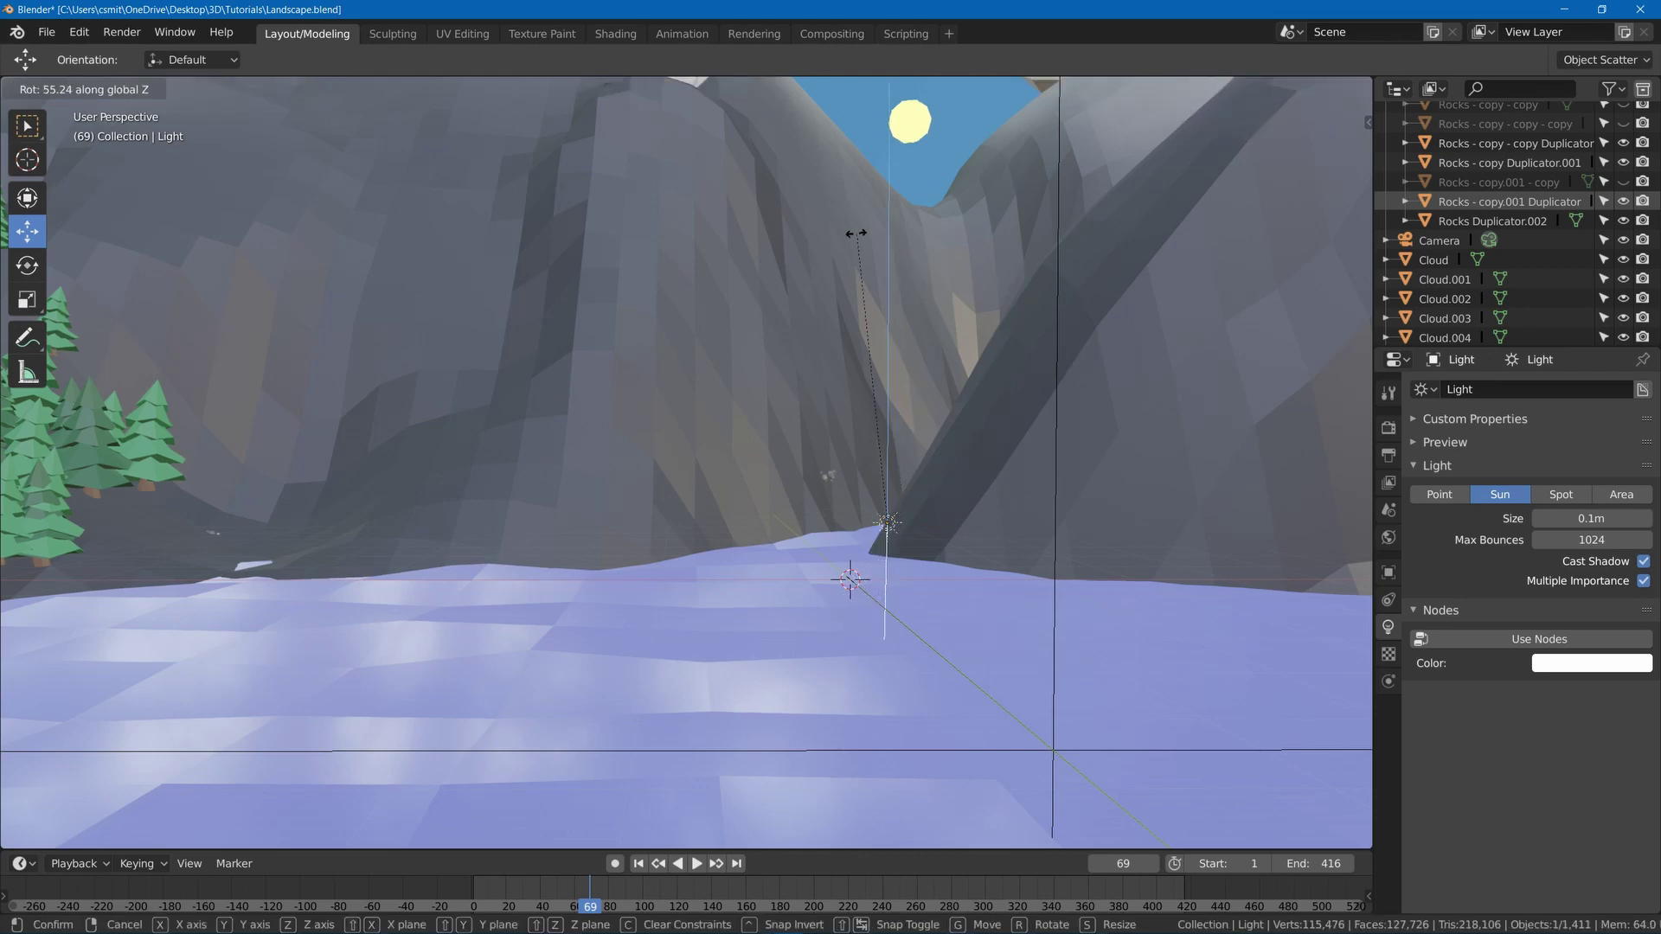
click(855, 231)
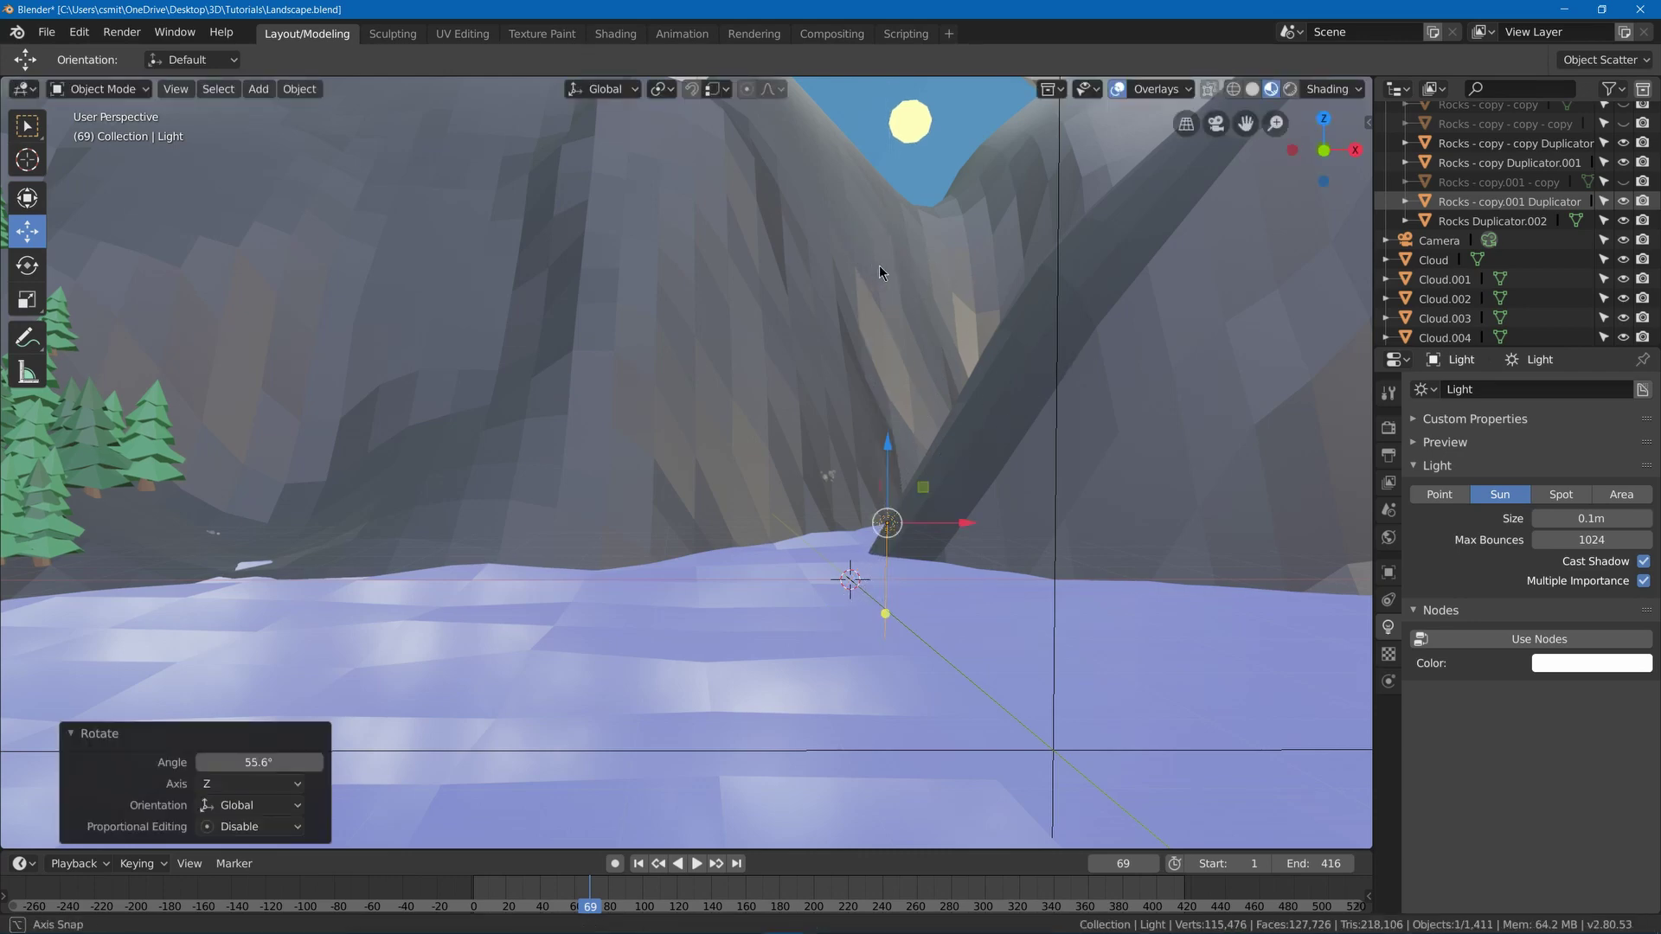
middle_drag(879, 265, 449, 386)
key(r)
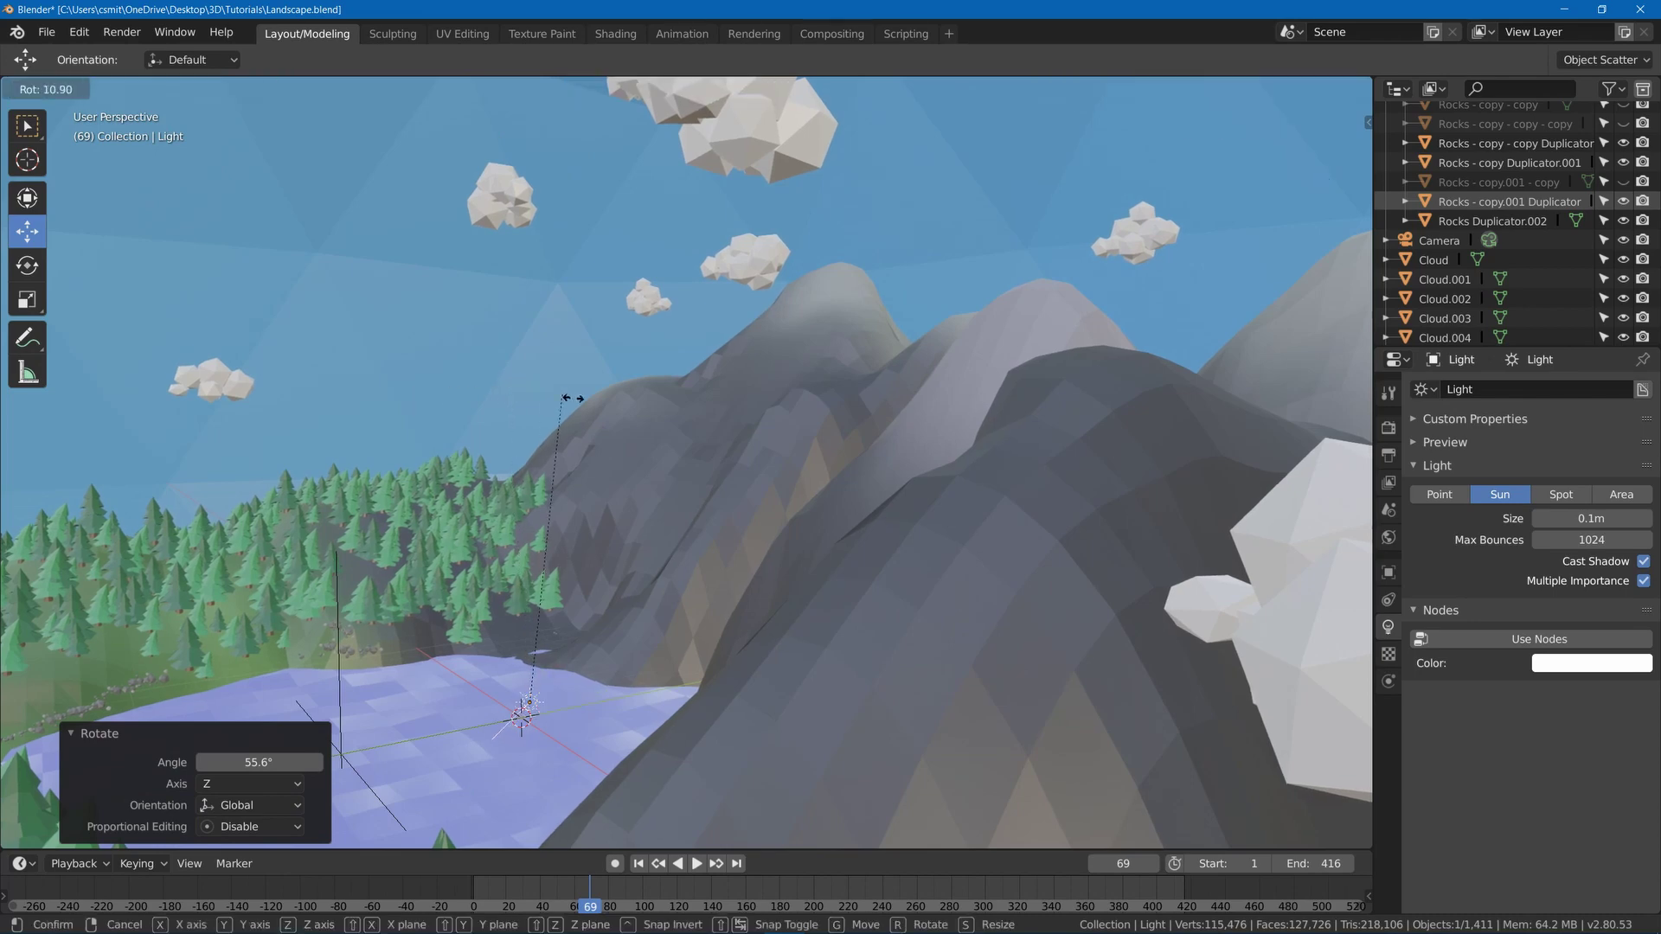
key(z)
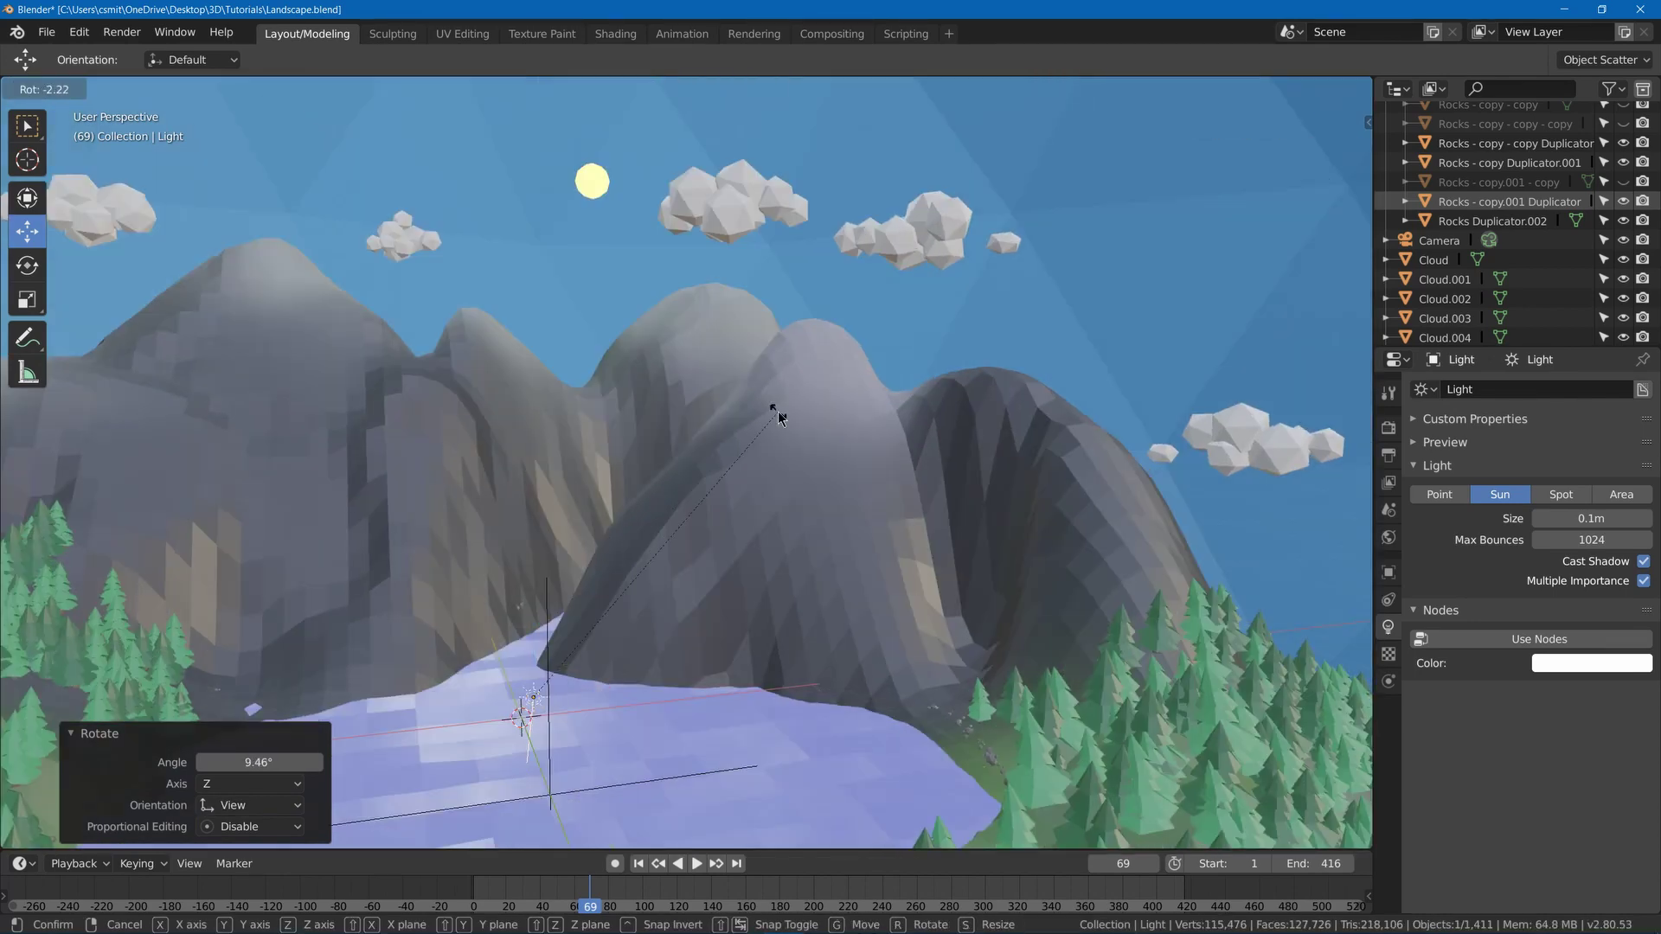
click(776, 412)
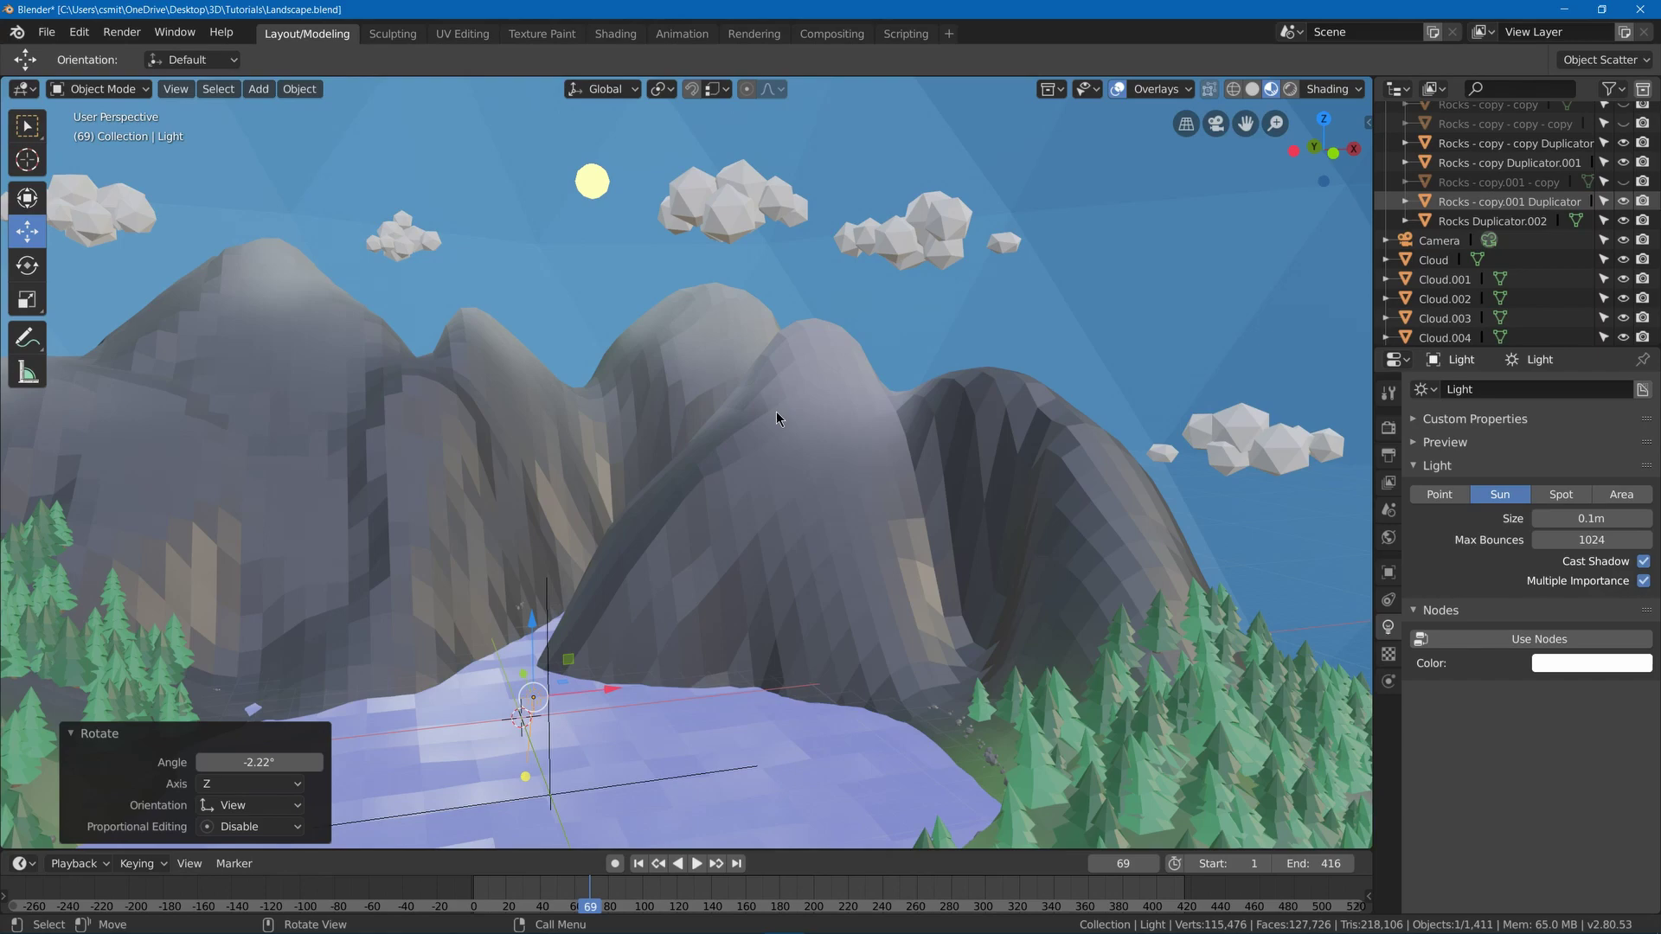
- Preview Rendered shading, return to Look Dev, and select the Sky dome object
key(z)
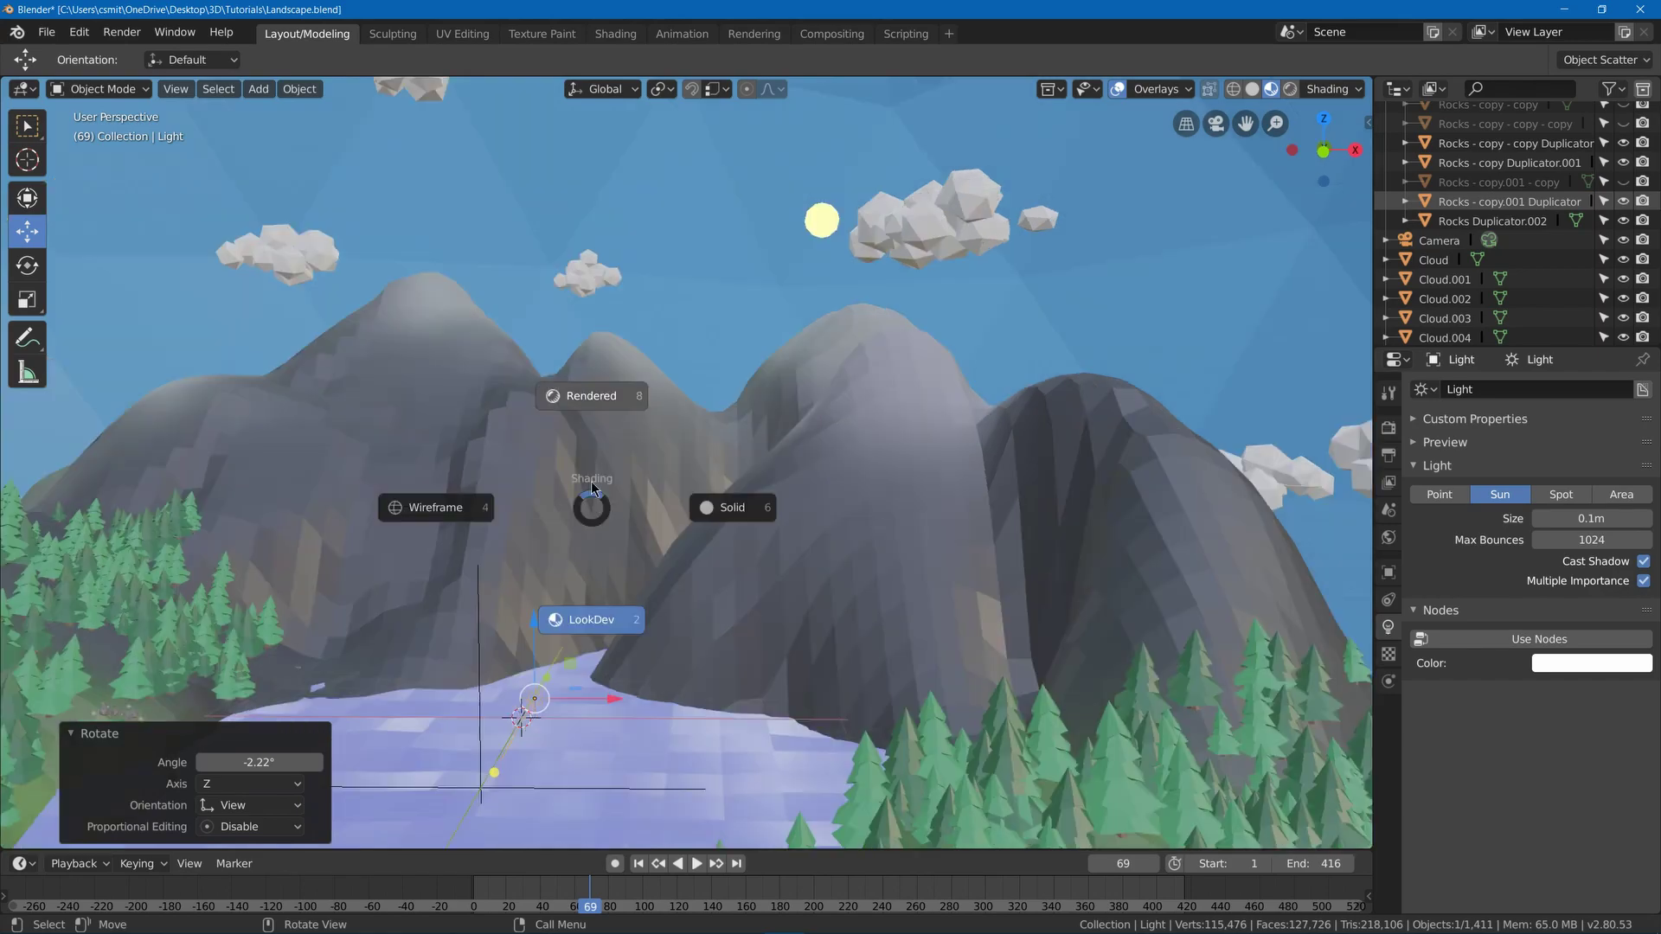
click(603, 359)
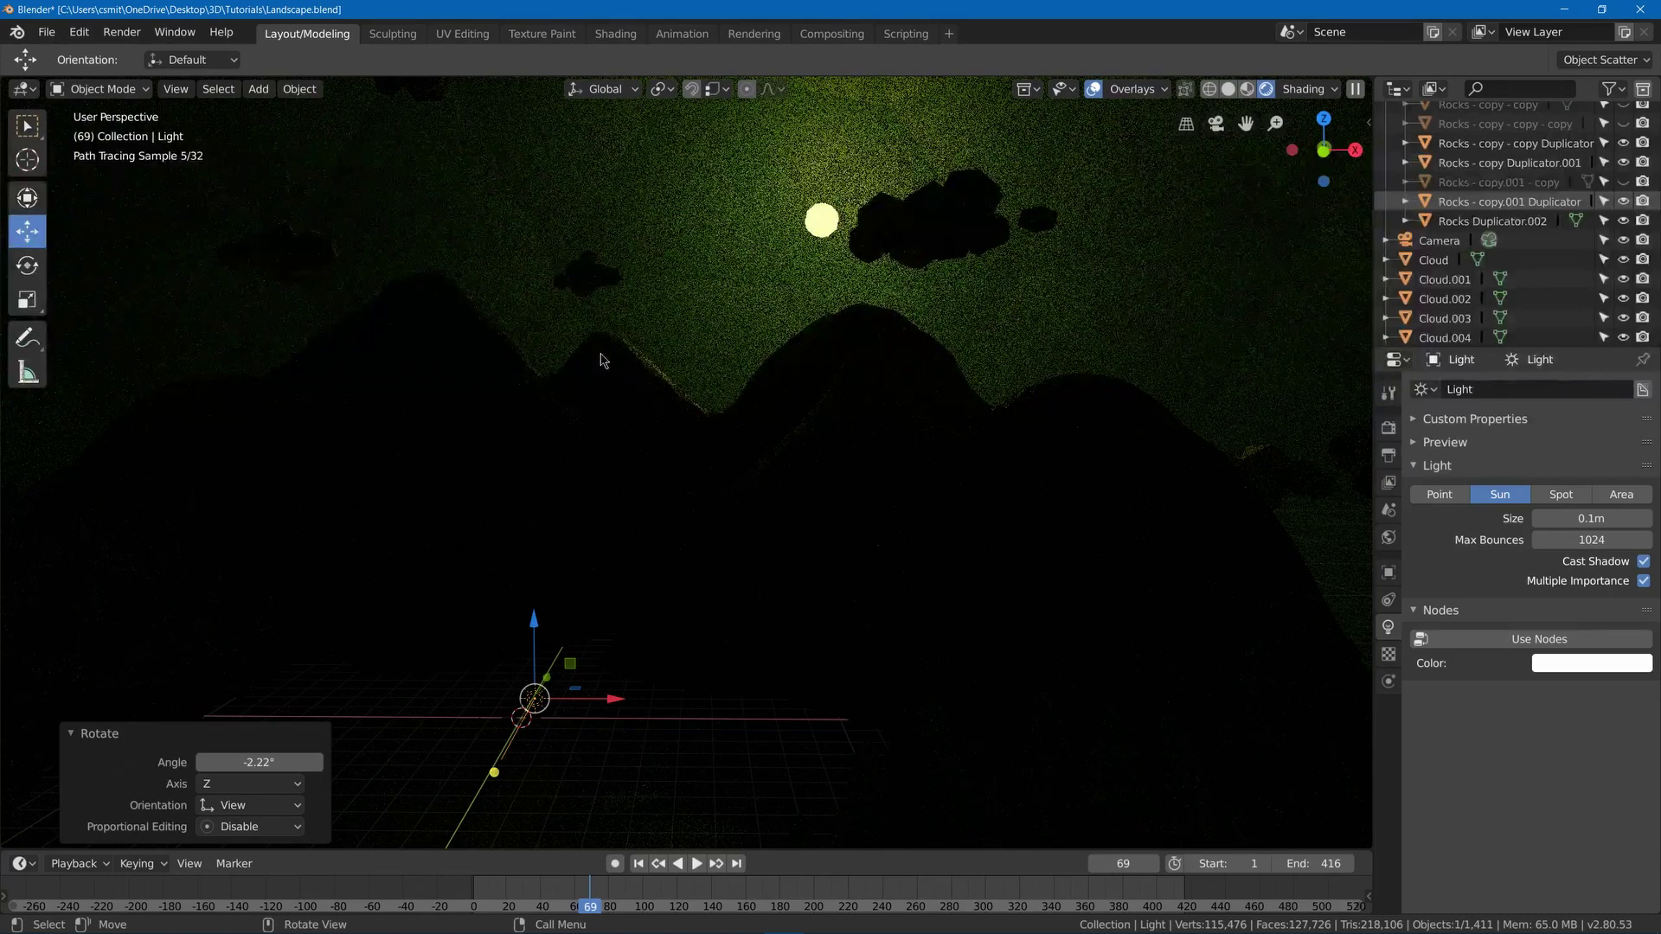
key(z)
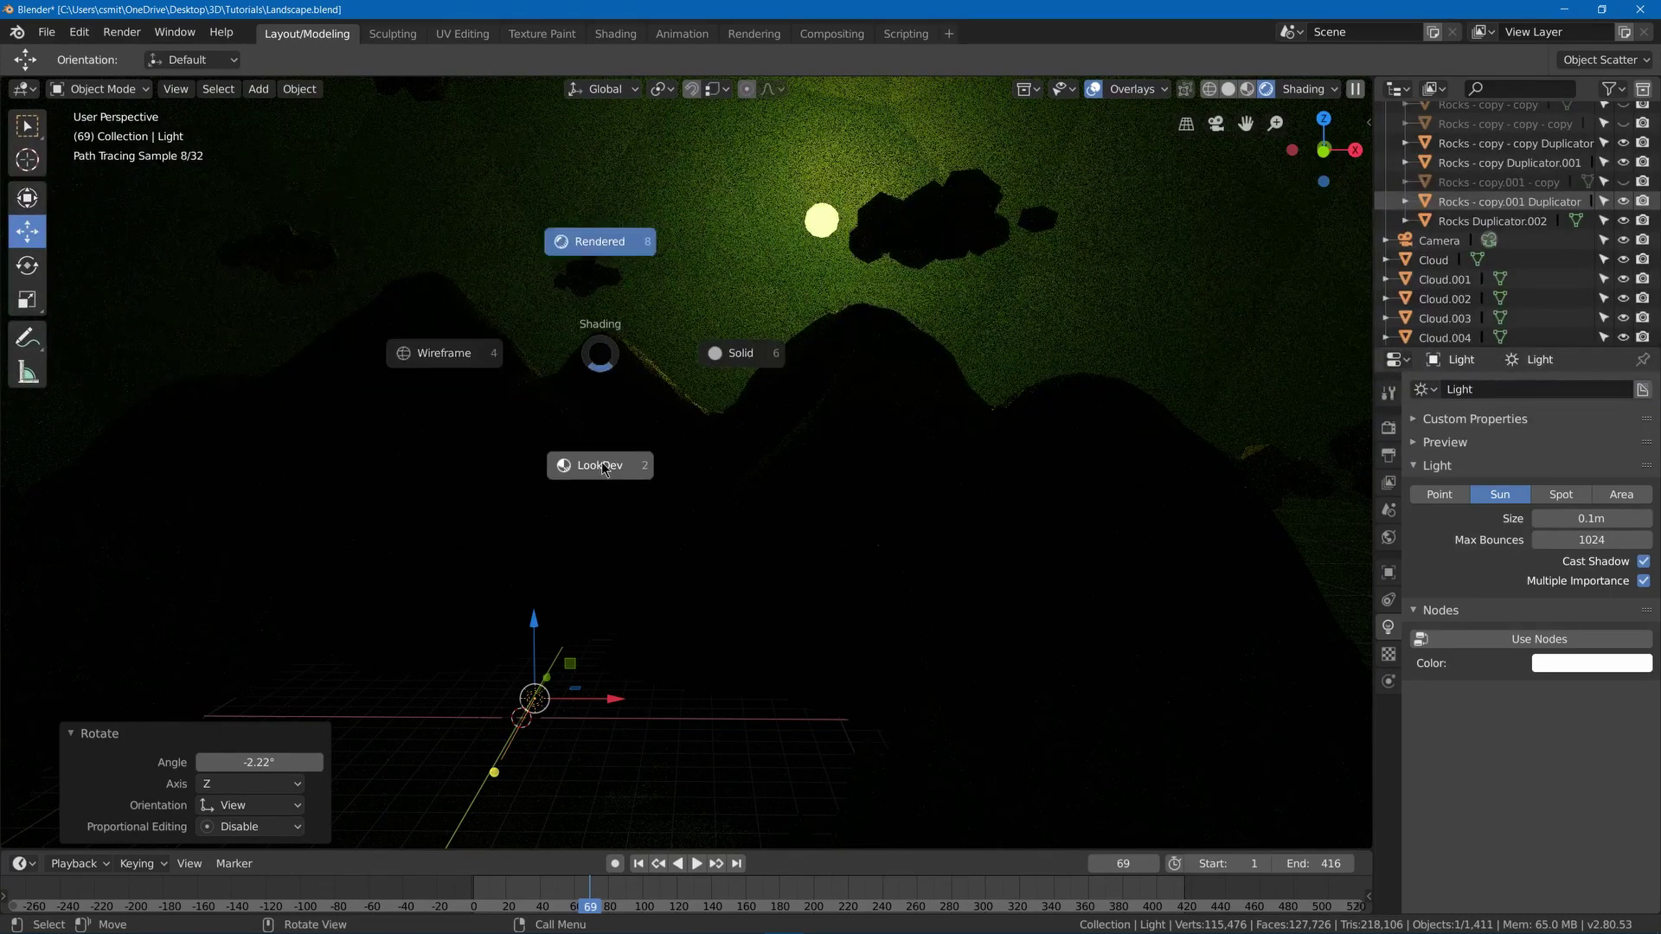
click(603, 467)
click(711, 198)
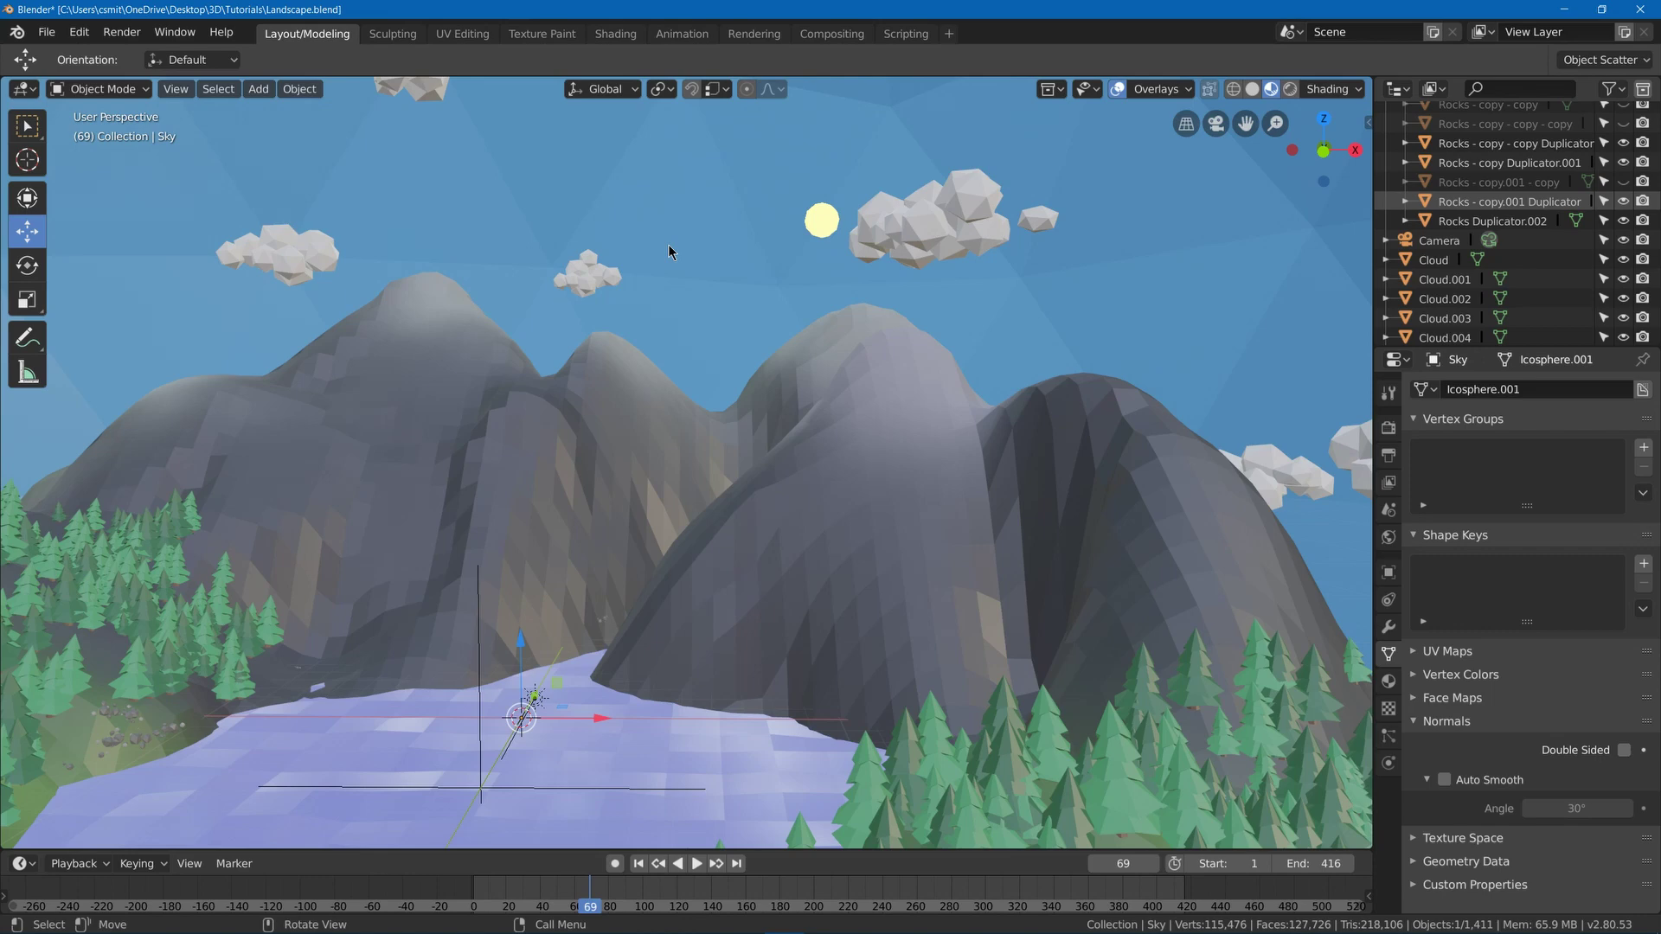
- Turn off Shadow ray visibility in the Sky dome's Cycles object settings
click(1389, 572)
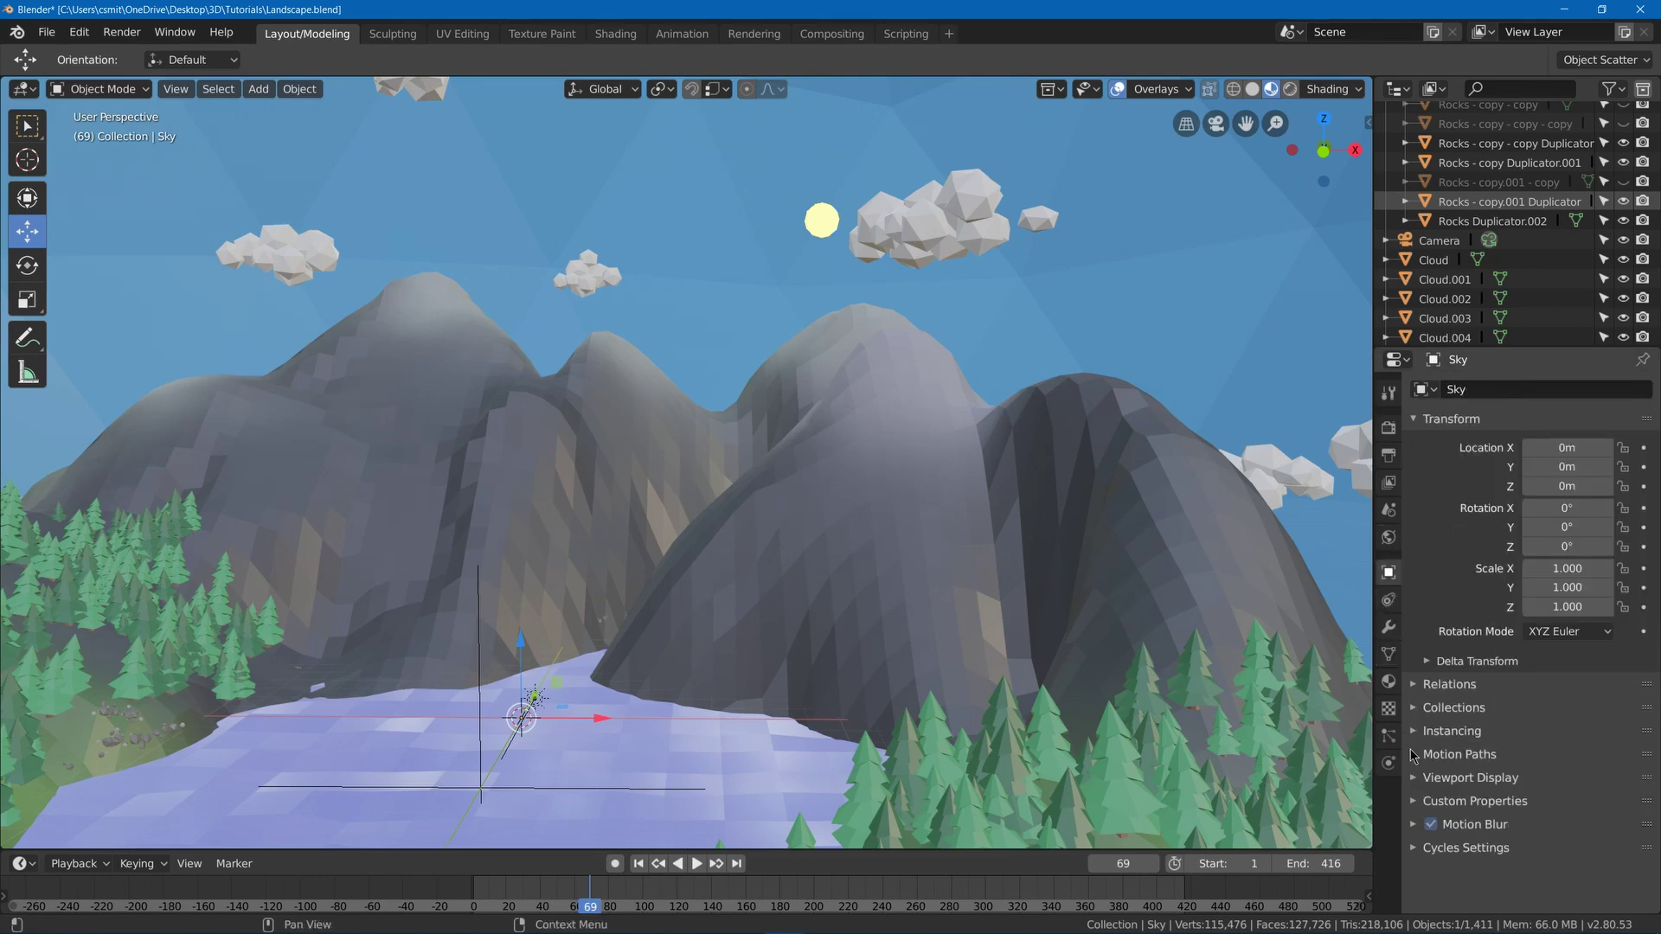
click(1419, 853)
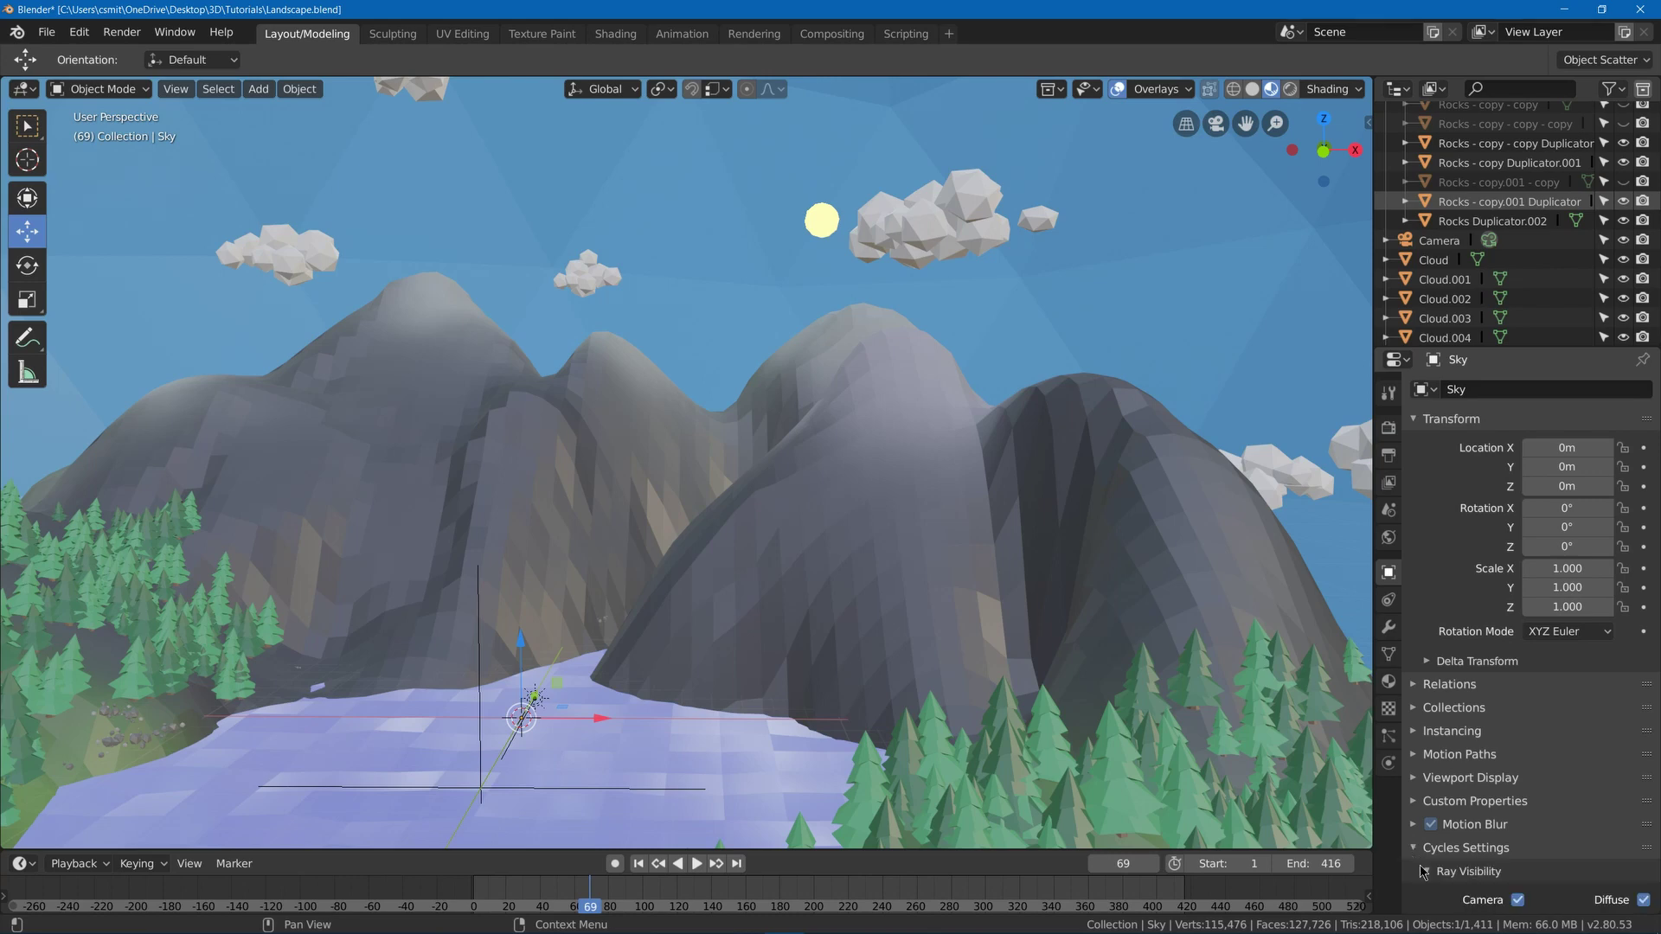
scroll(1514, 826, down, 4)
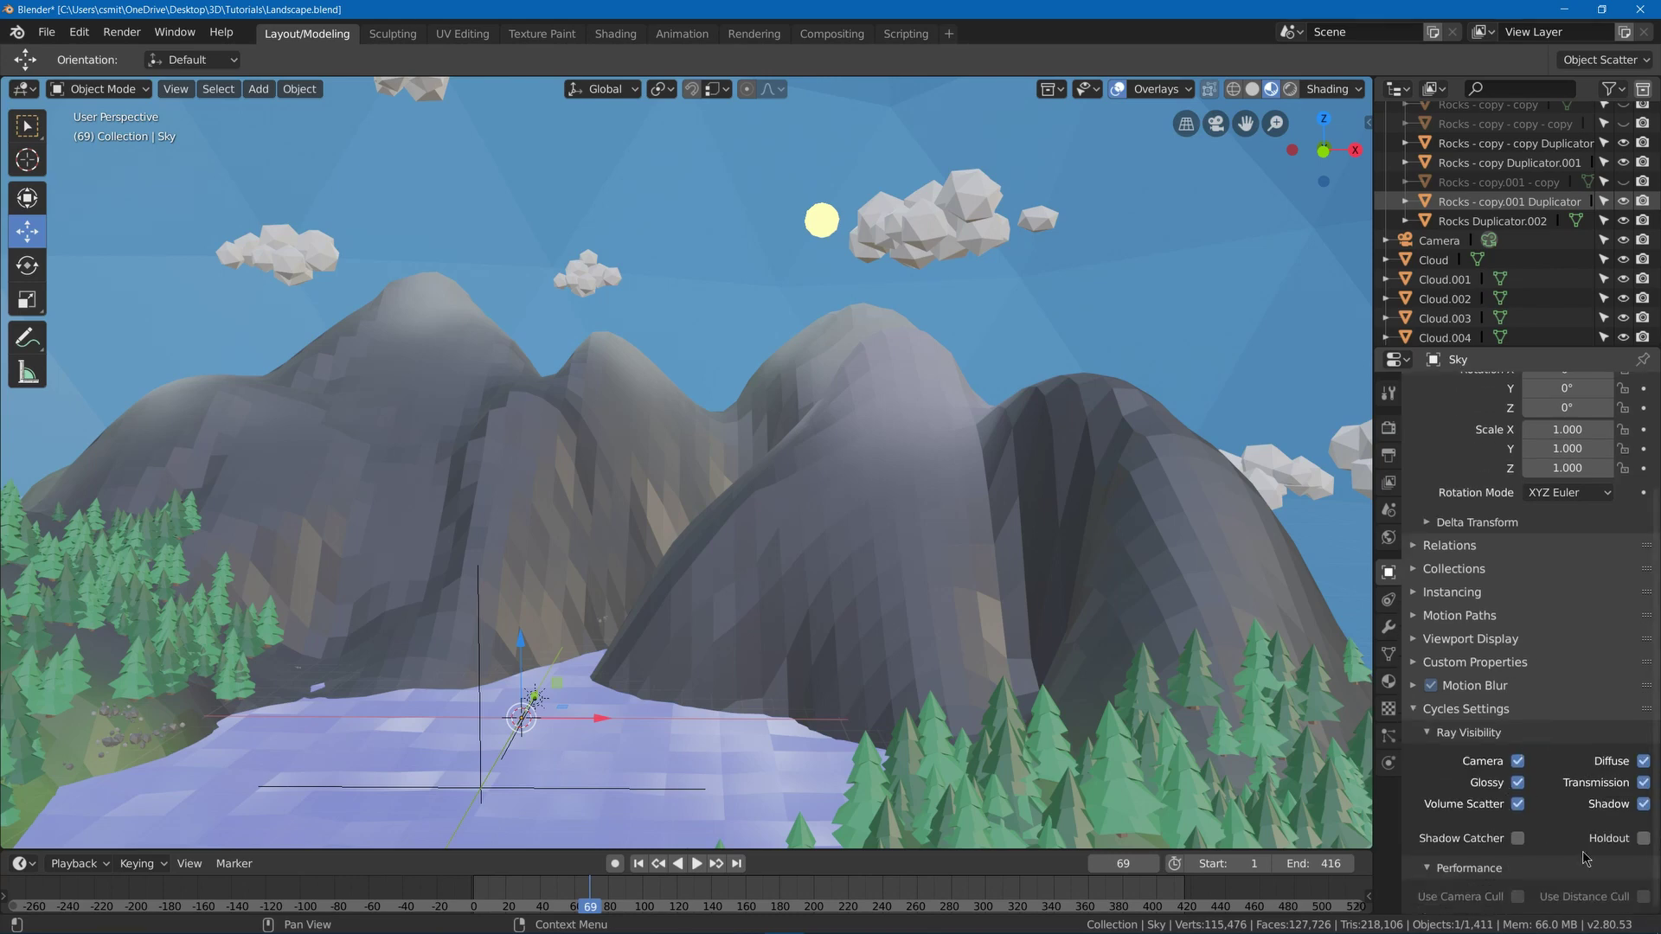
click(1643, 804)
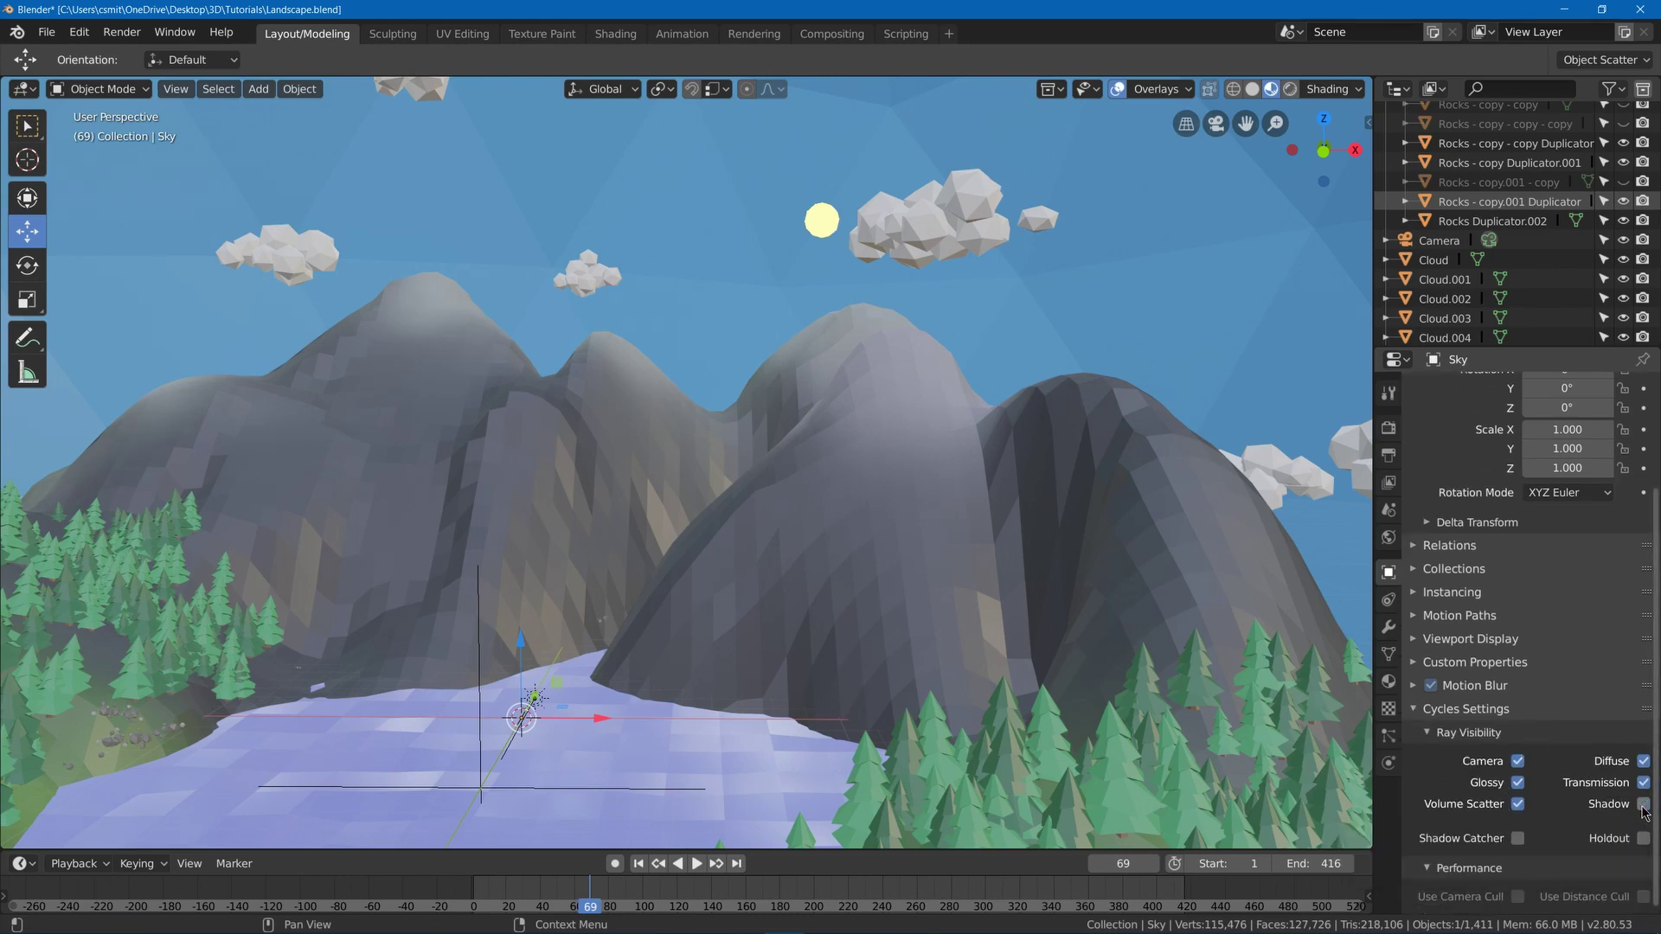
- Check the lighting change in Rendered shading through the camera
key(z)
click(823, 371)
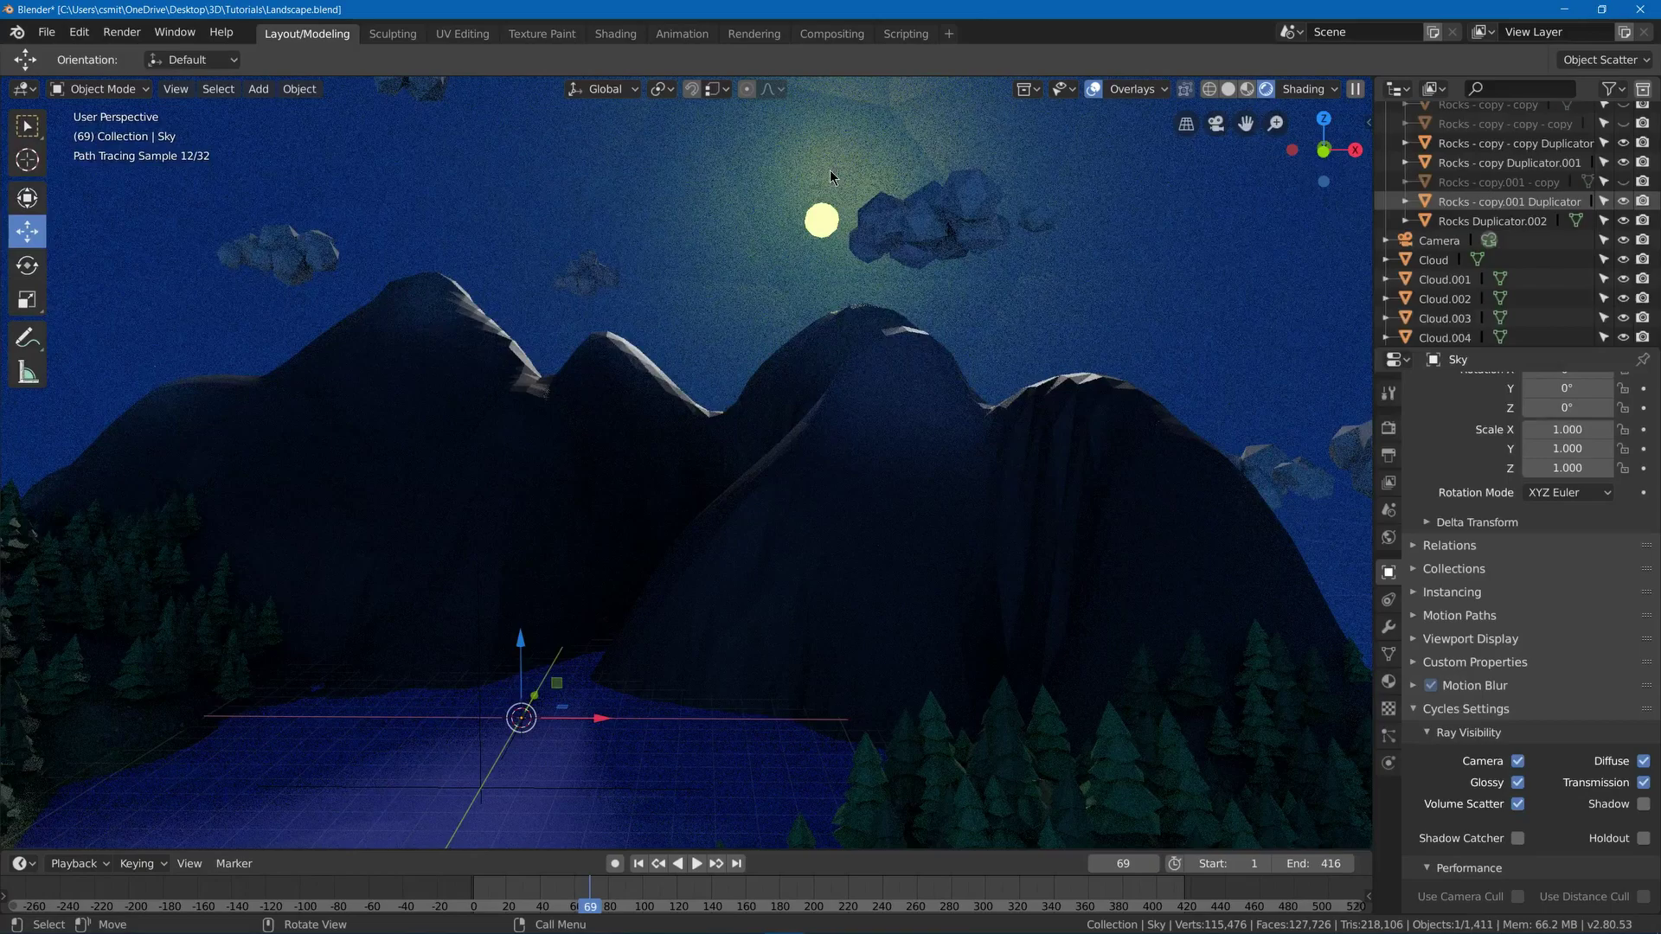
key(KP_0)
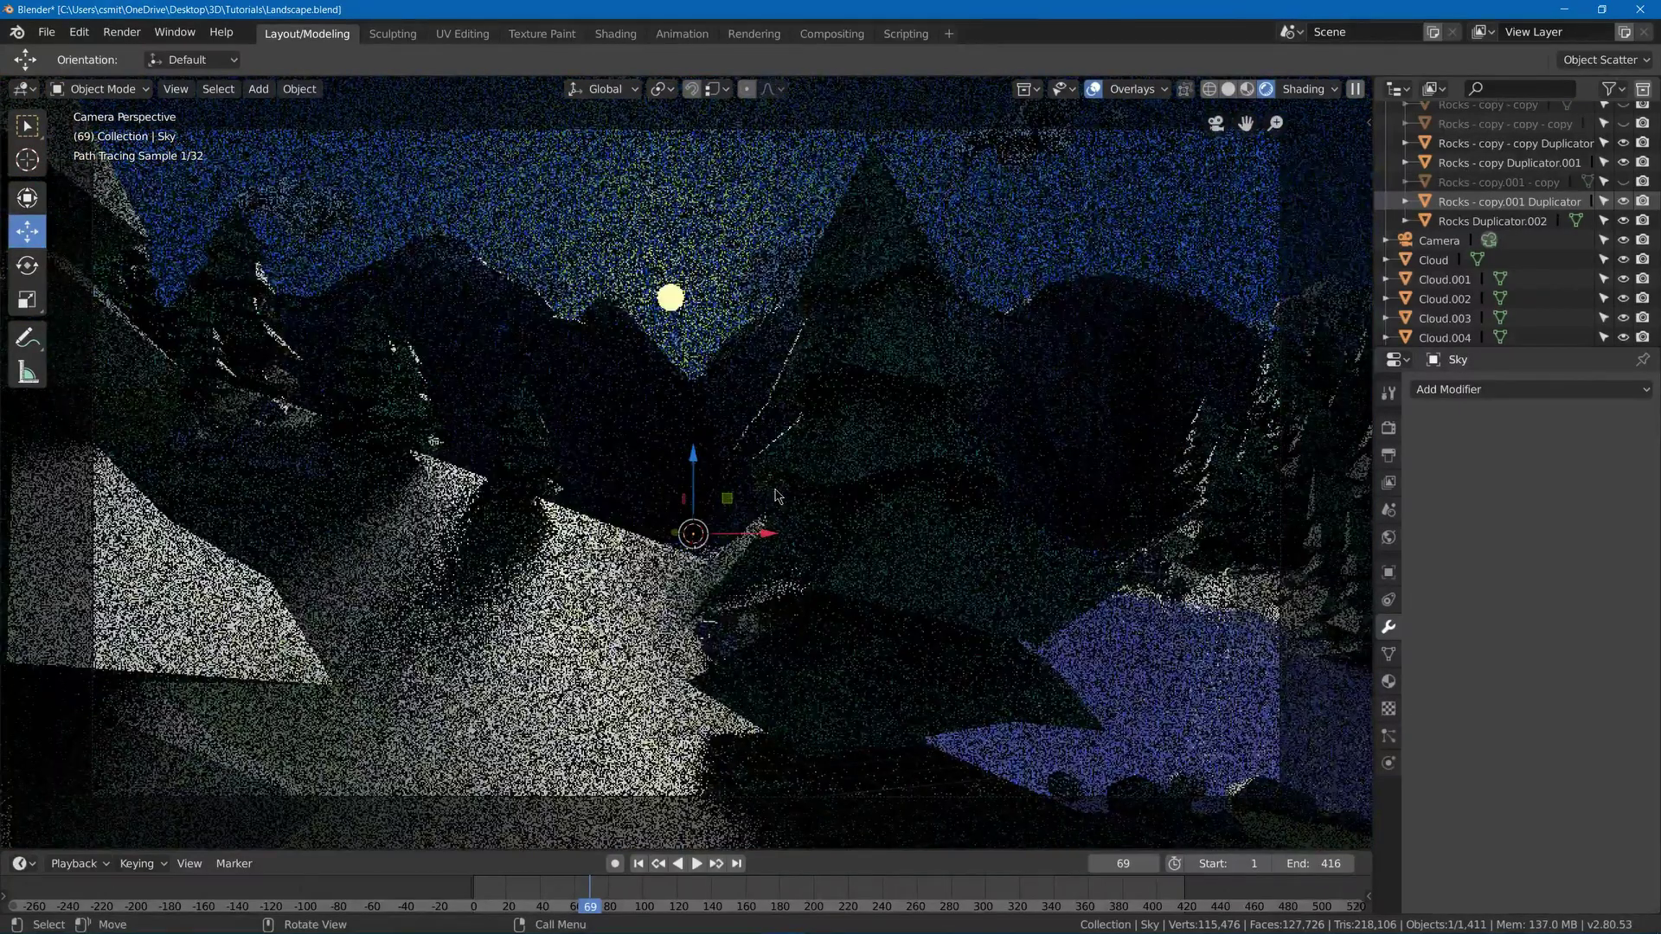
- Select the sun lamp, show its light settings, and preview Rendered shading
click(704, 516)
key(z)
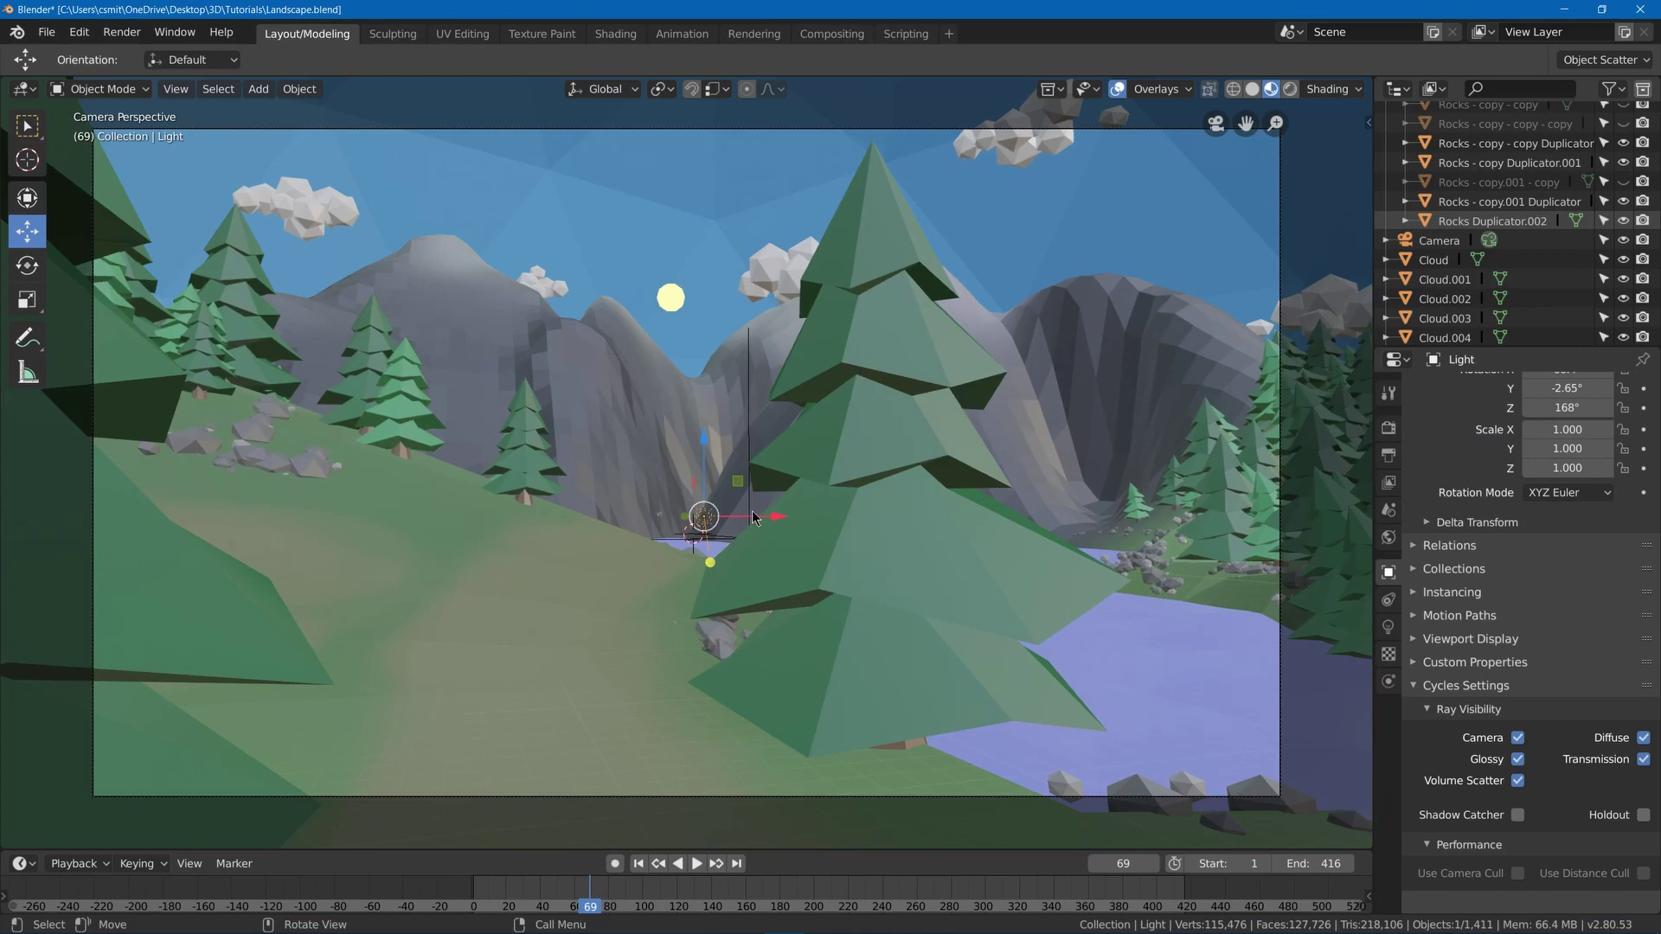
click(1387, 628)
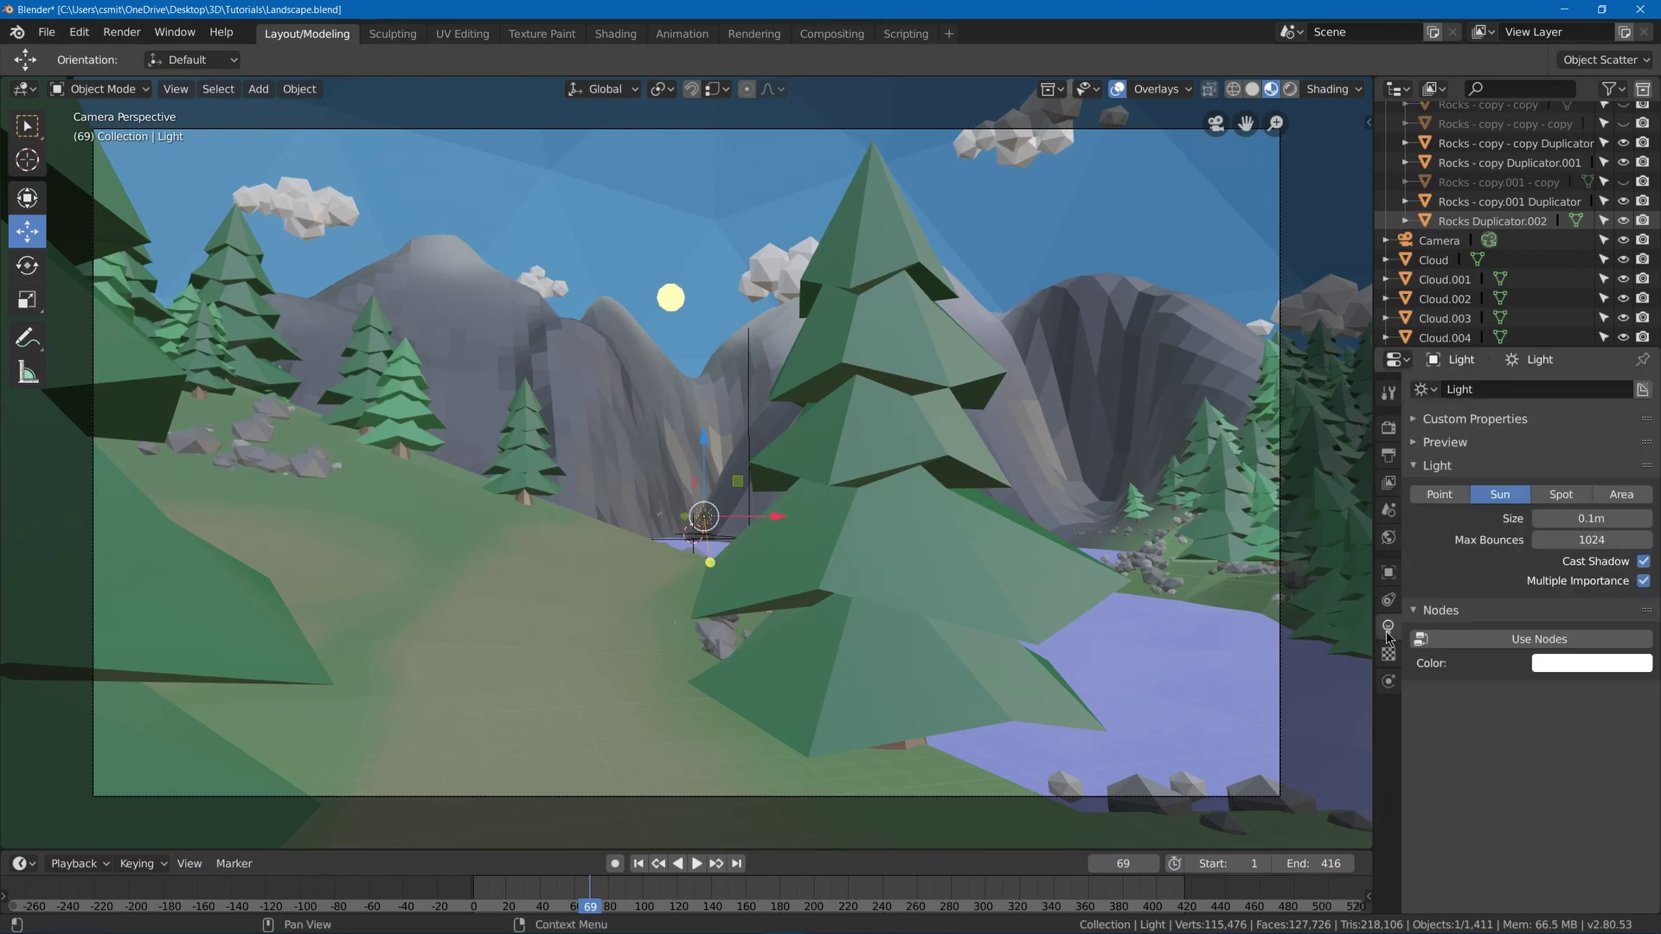
key(z)
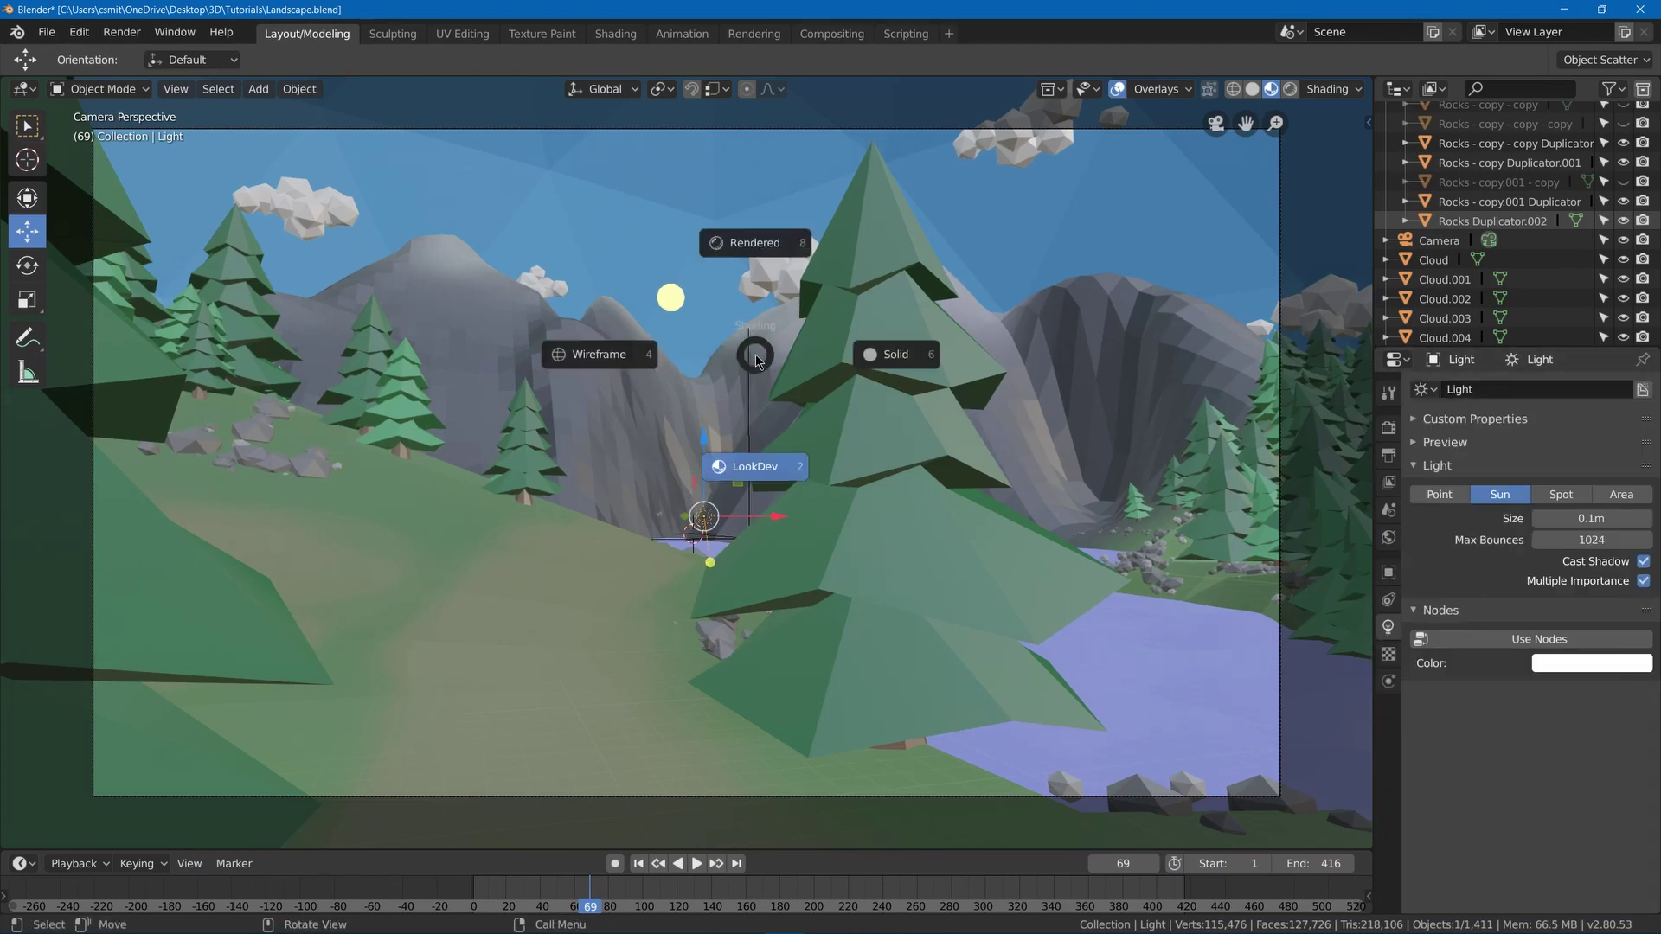
click(749, 229)
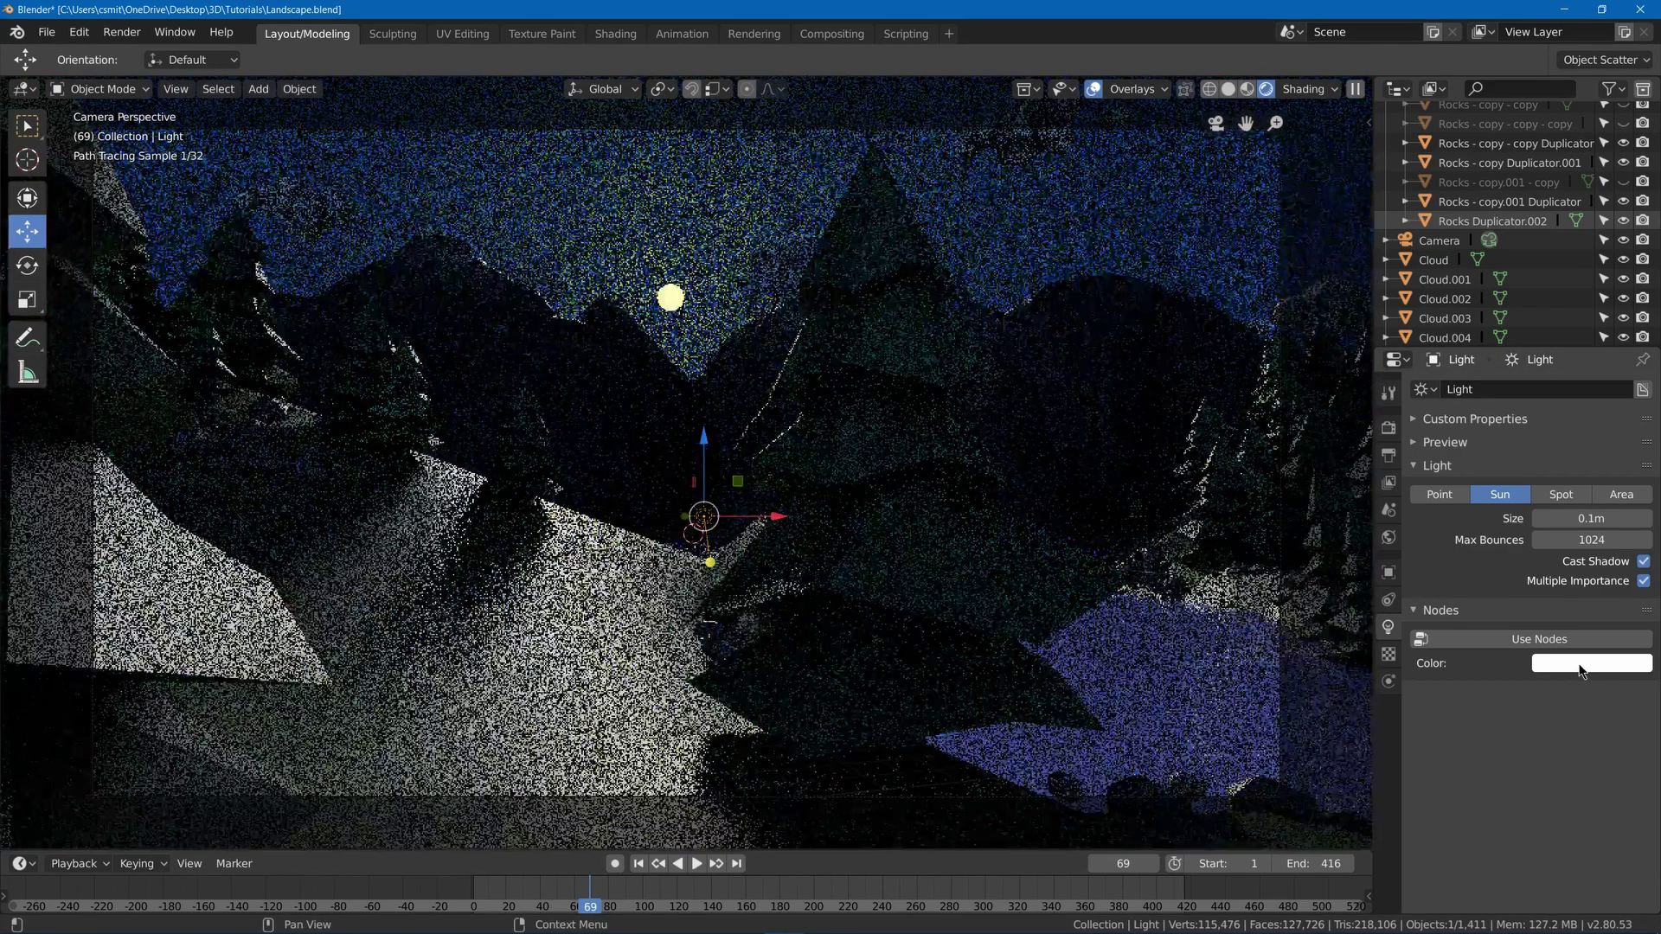
- Set the sun lamp colour to warm peach (H 0.056, S 0.270), then return to Look Dev
click(1583, 663)
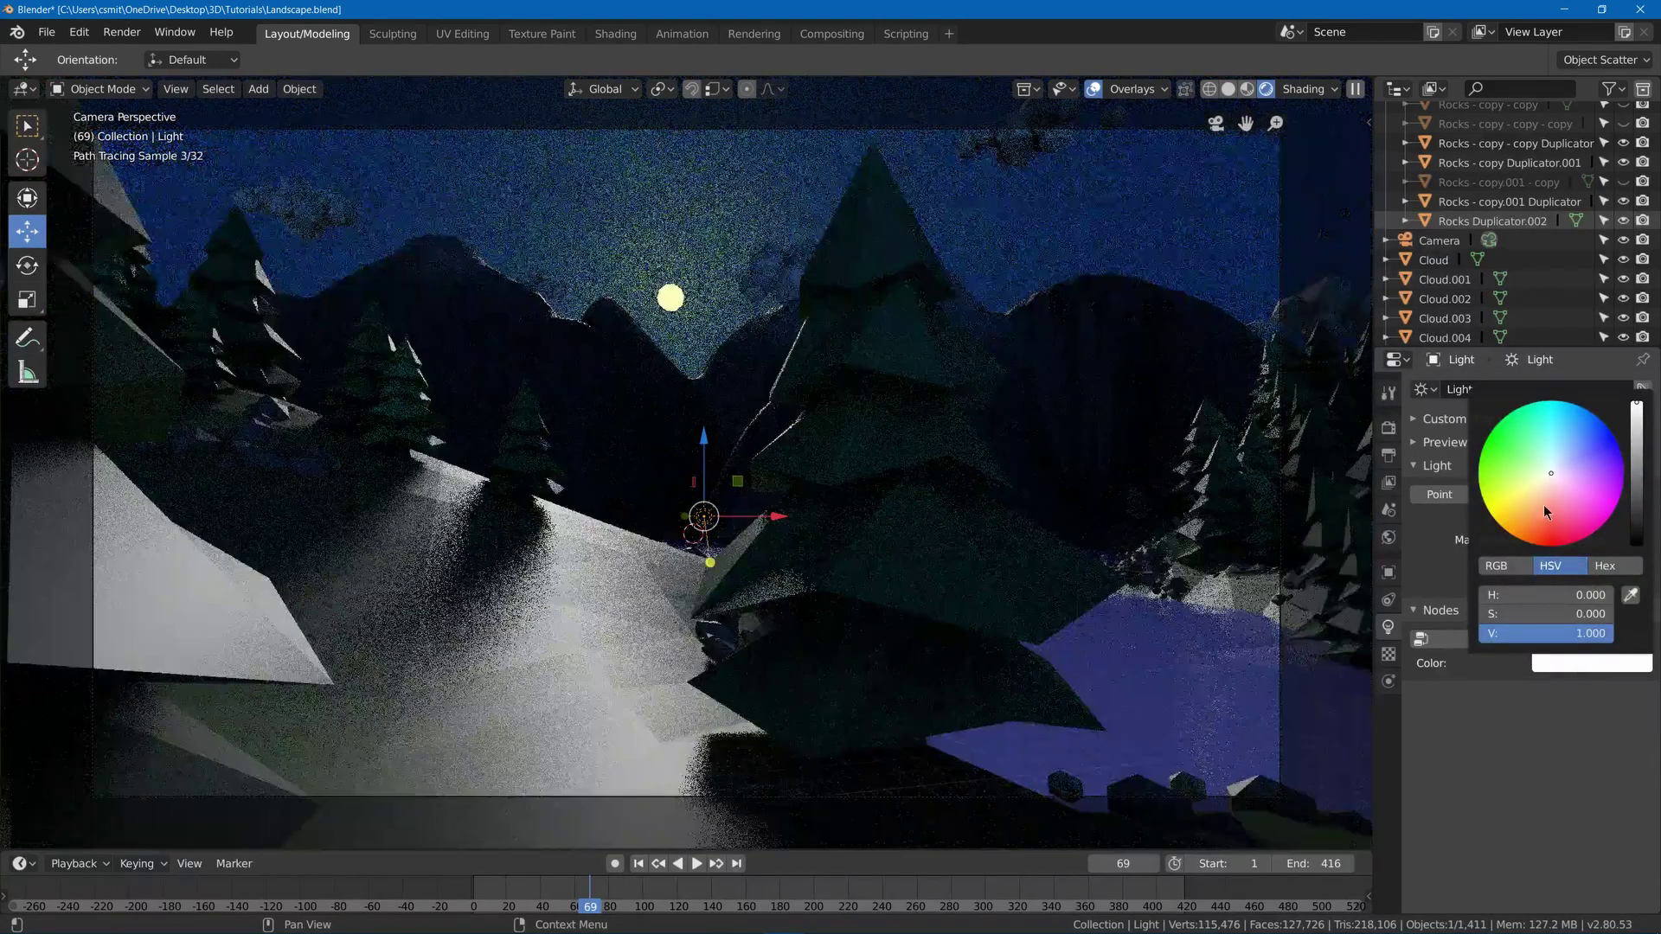
click(1545, 507)
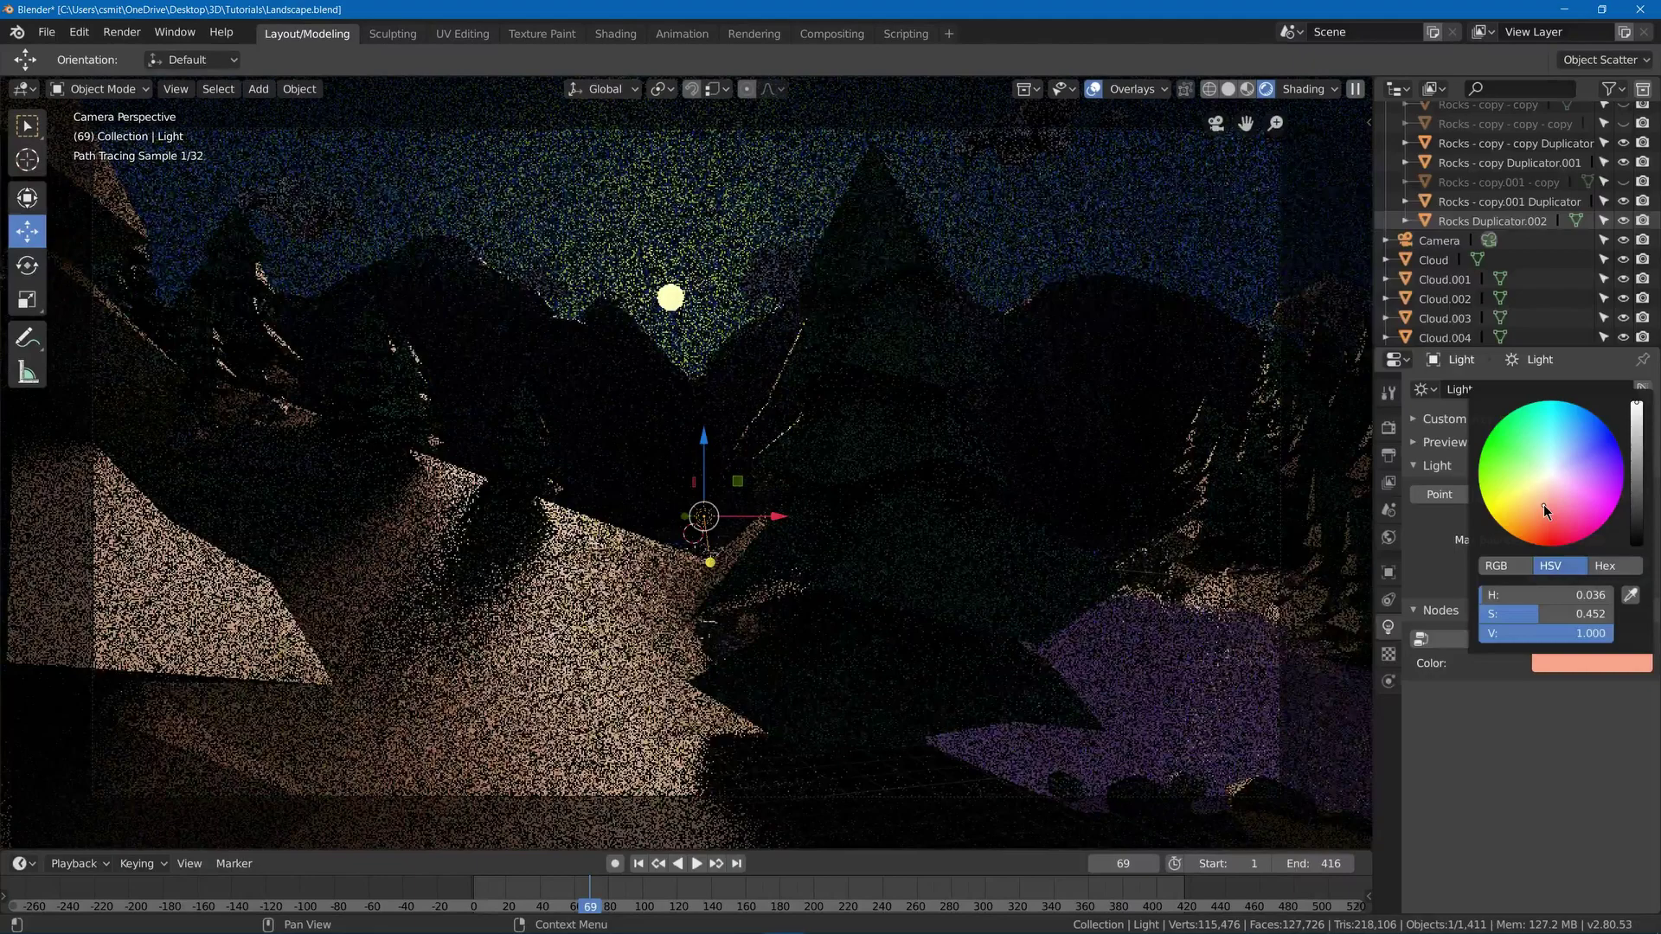
drag(1543, 505, 1543, 495)
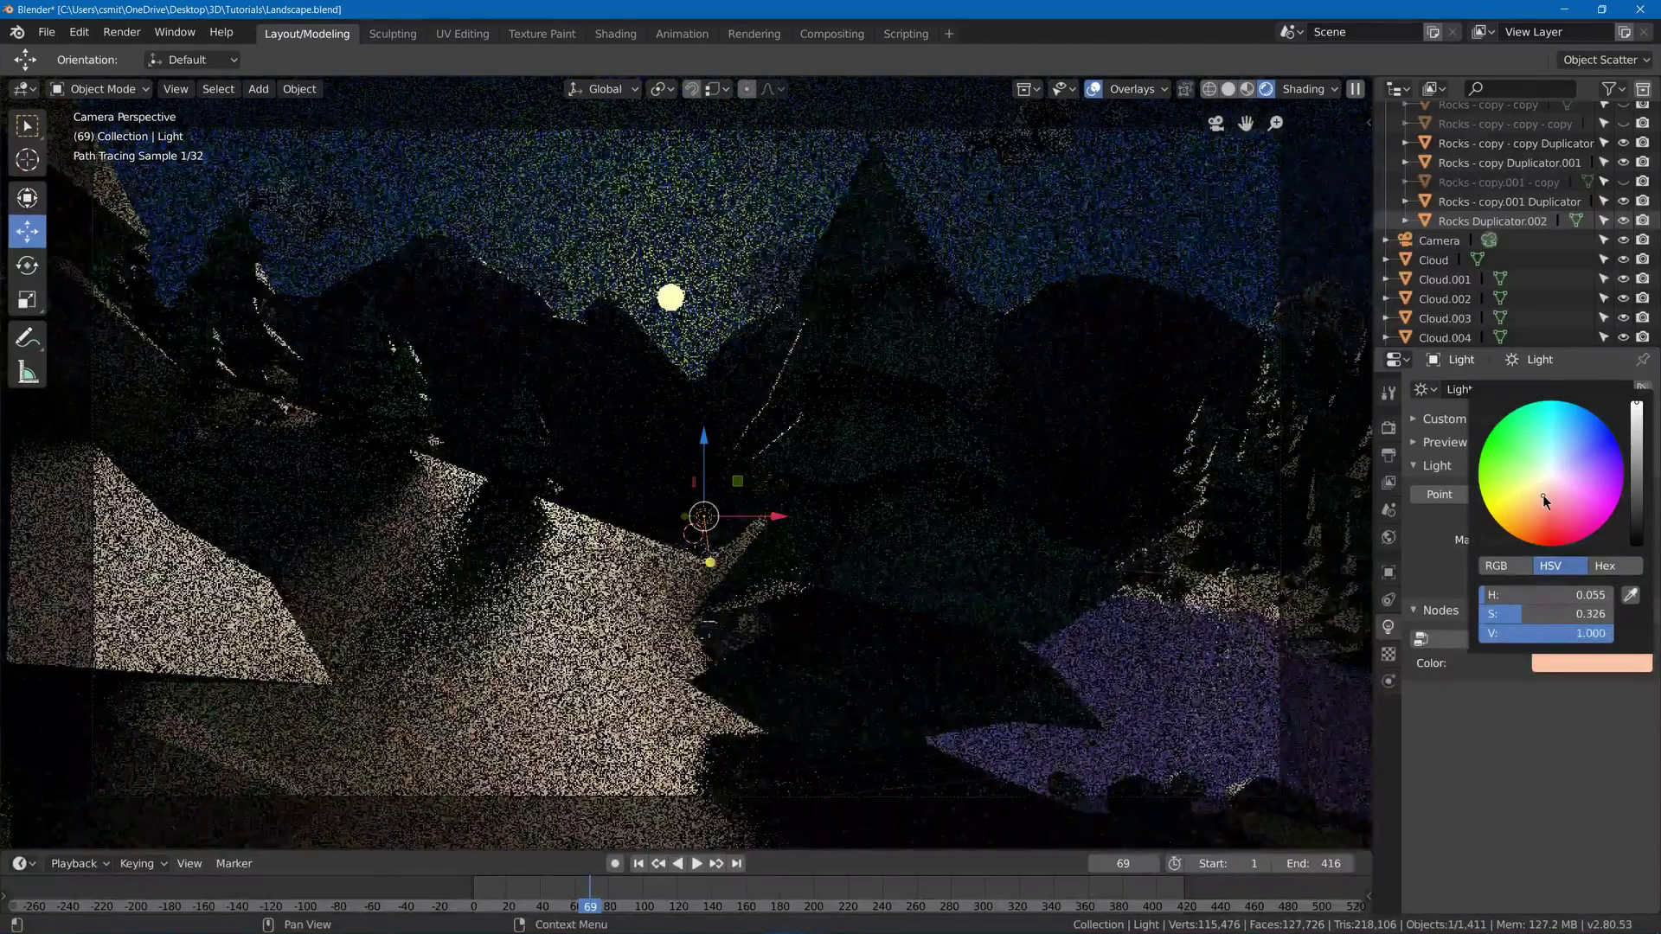
click(1543, 495)
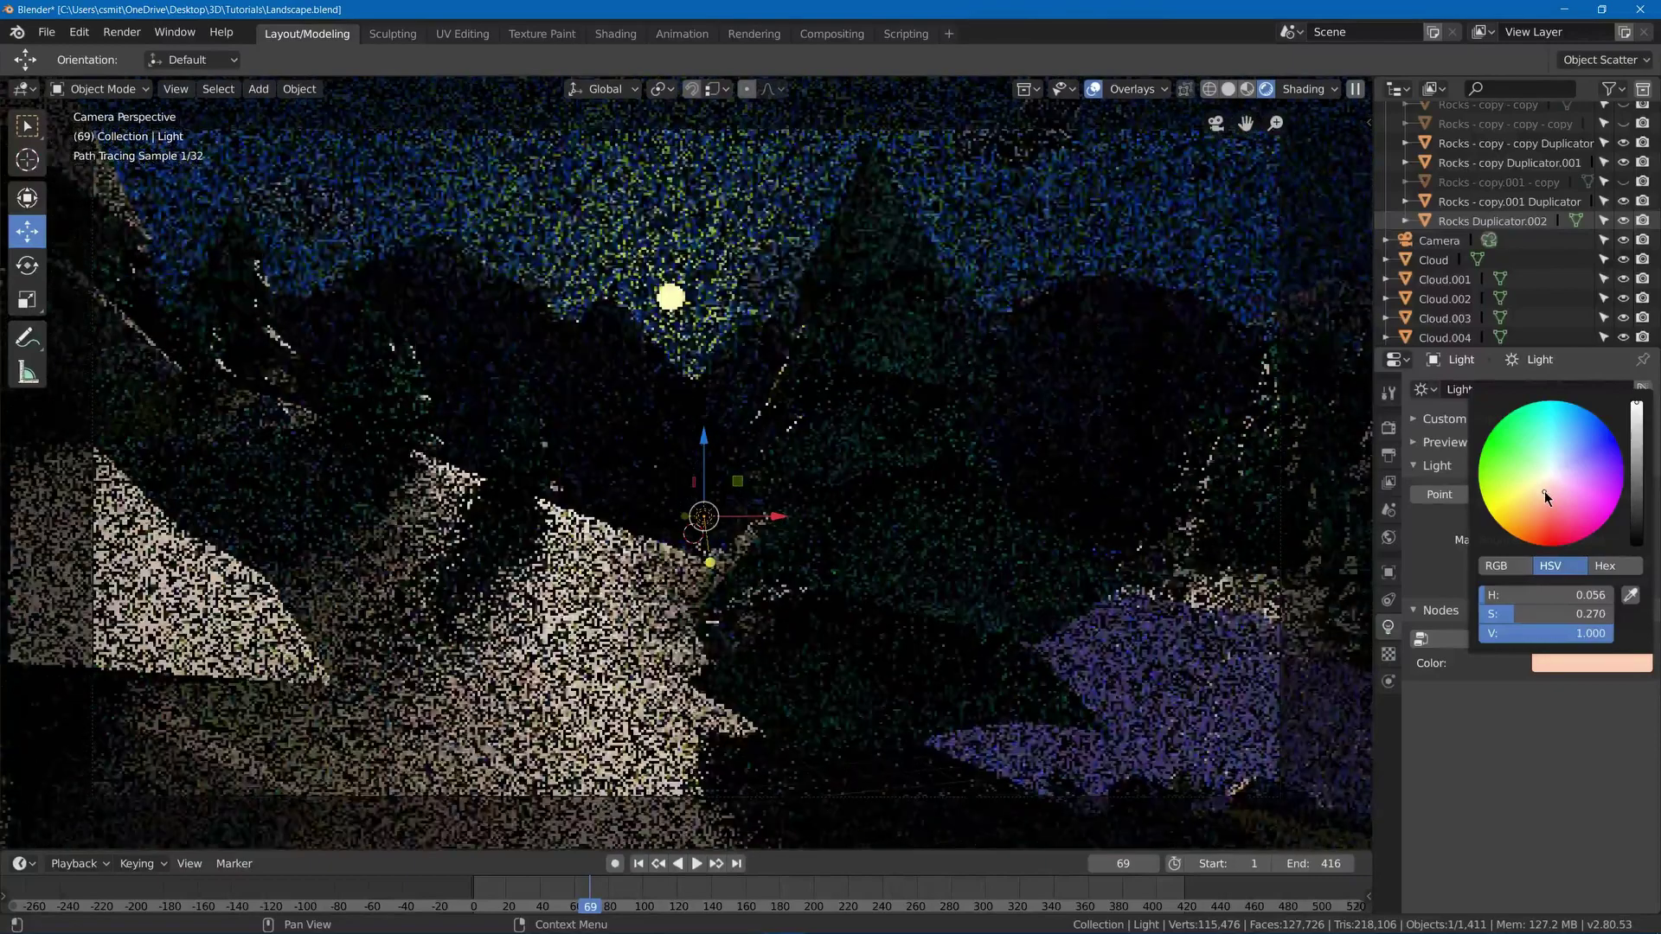
key(z)
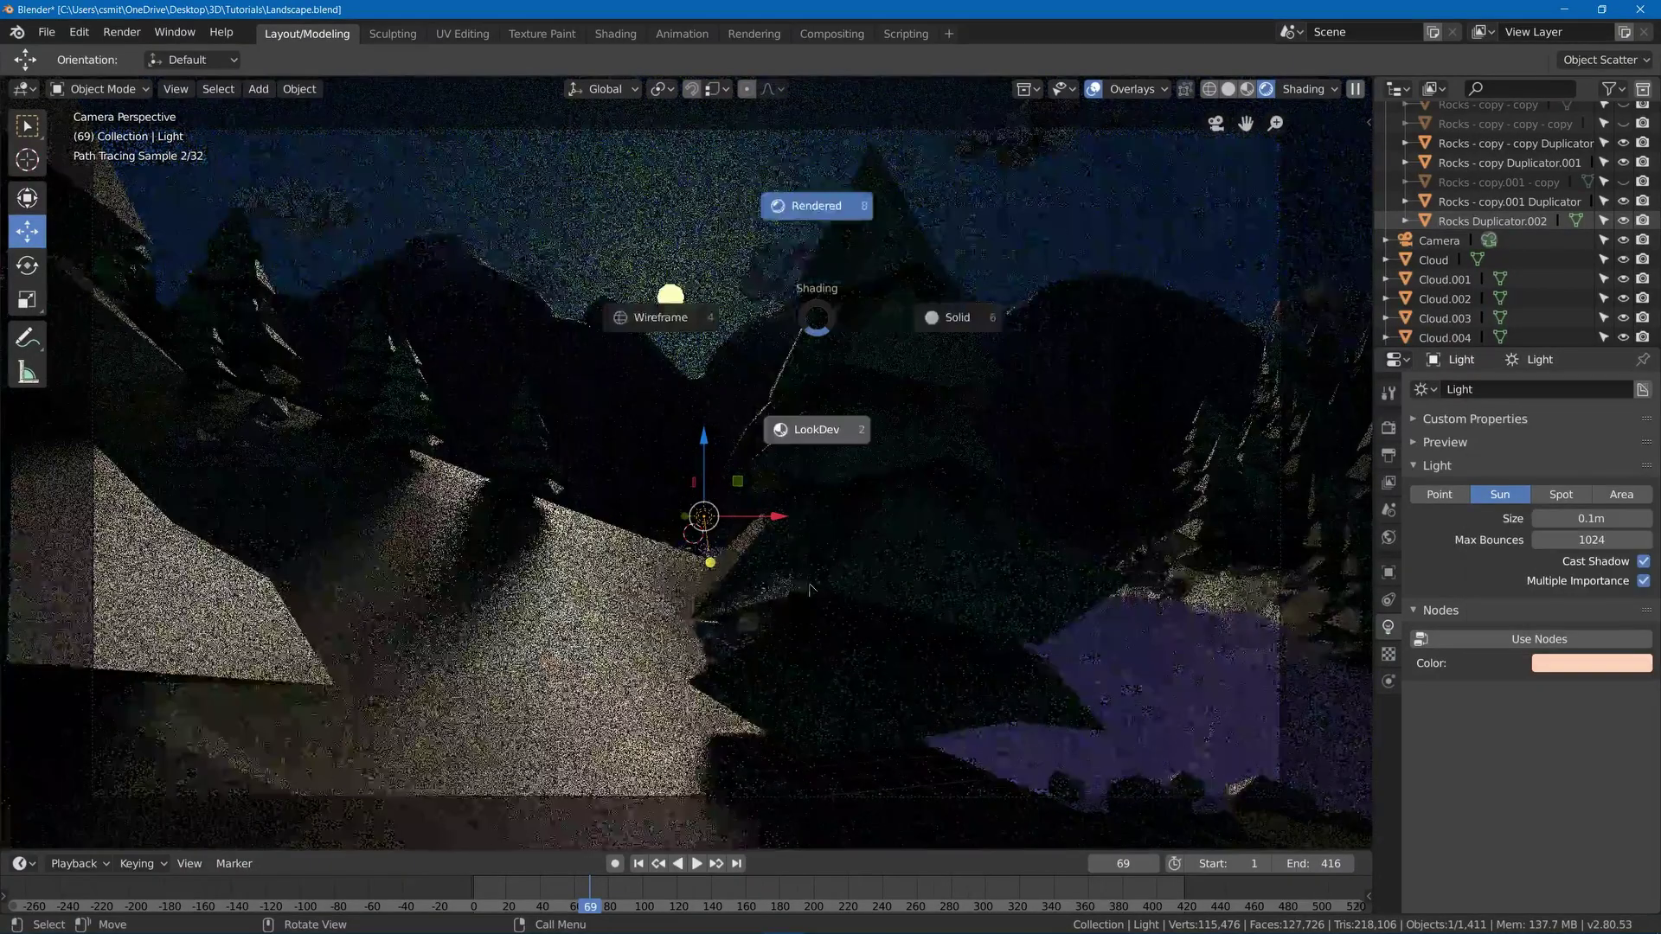
click(810, 589)
- Scale the sun sphere to about 1.98 times its size and preview Rendered shading
click(670, 298)
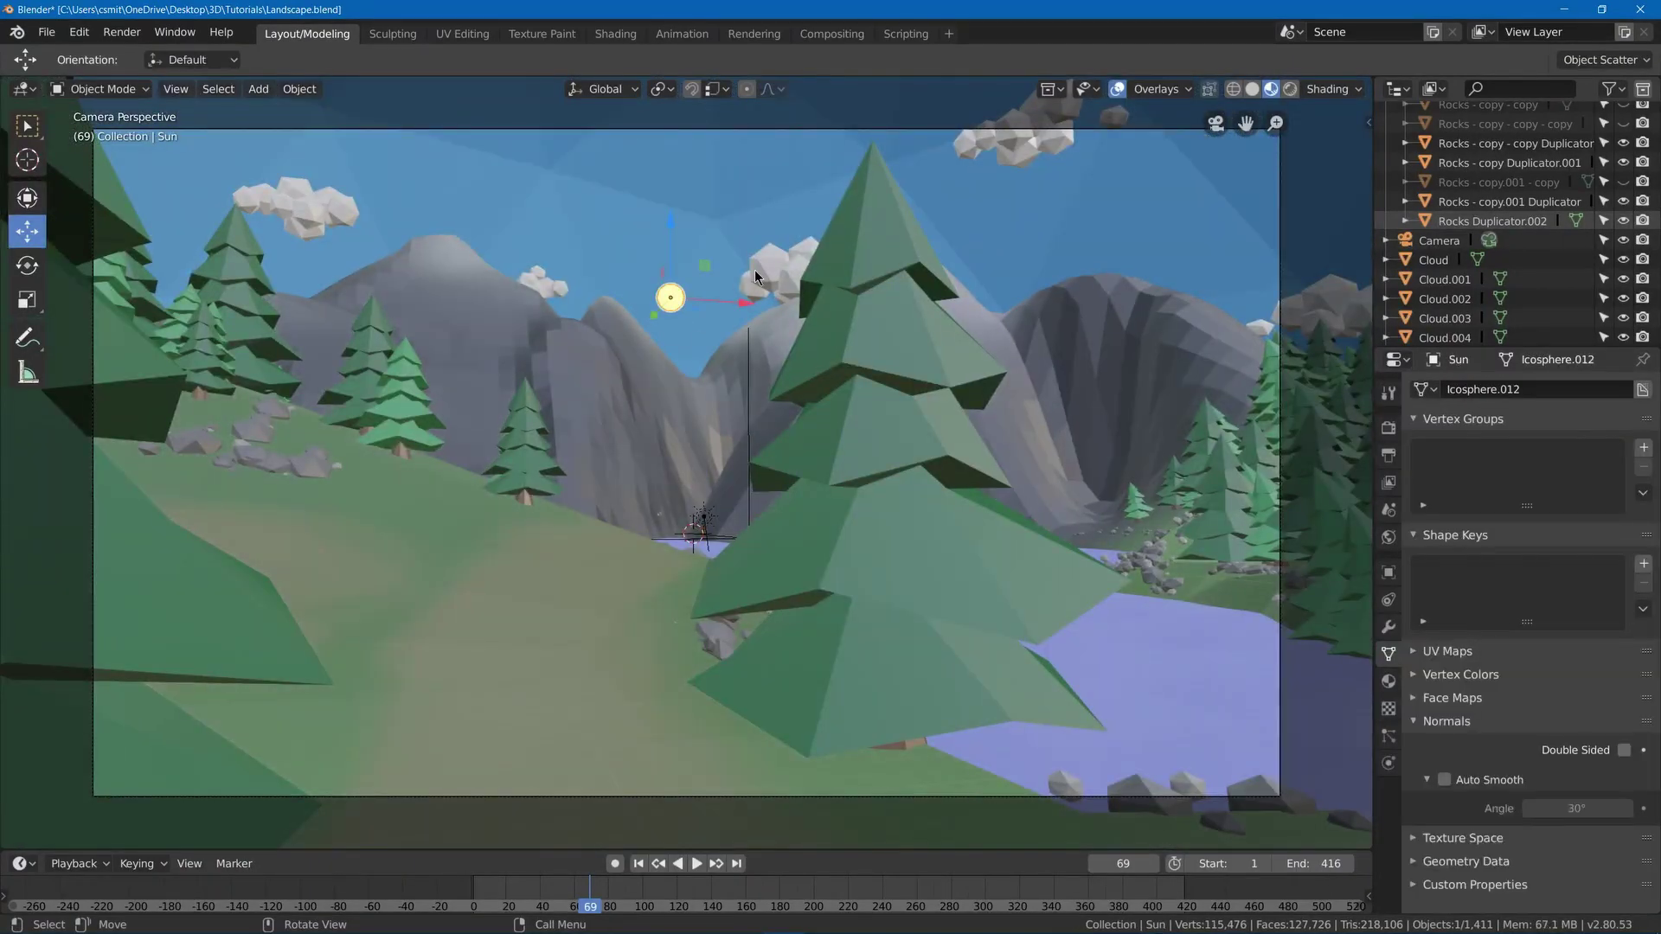
key(s)
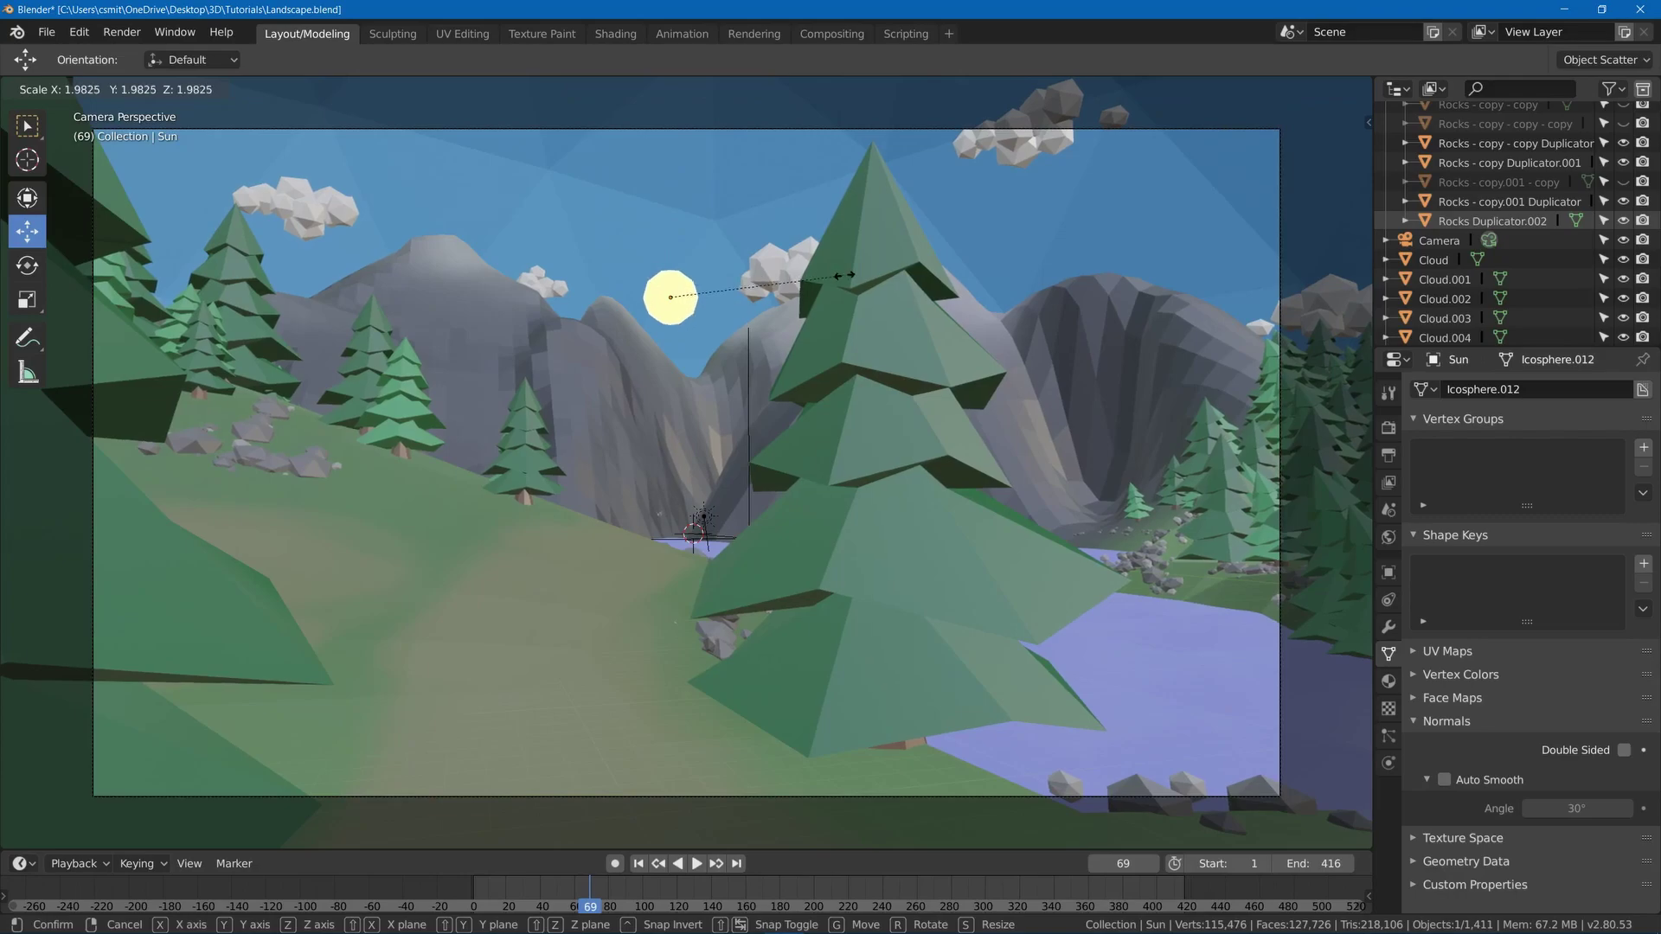
click(843, 275)
key(z)
click(843, 177)
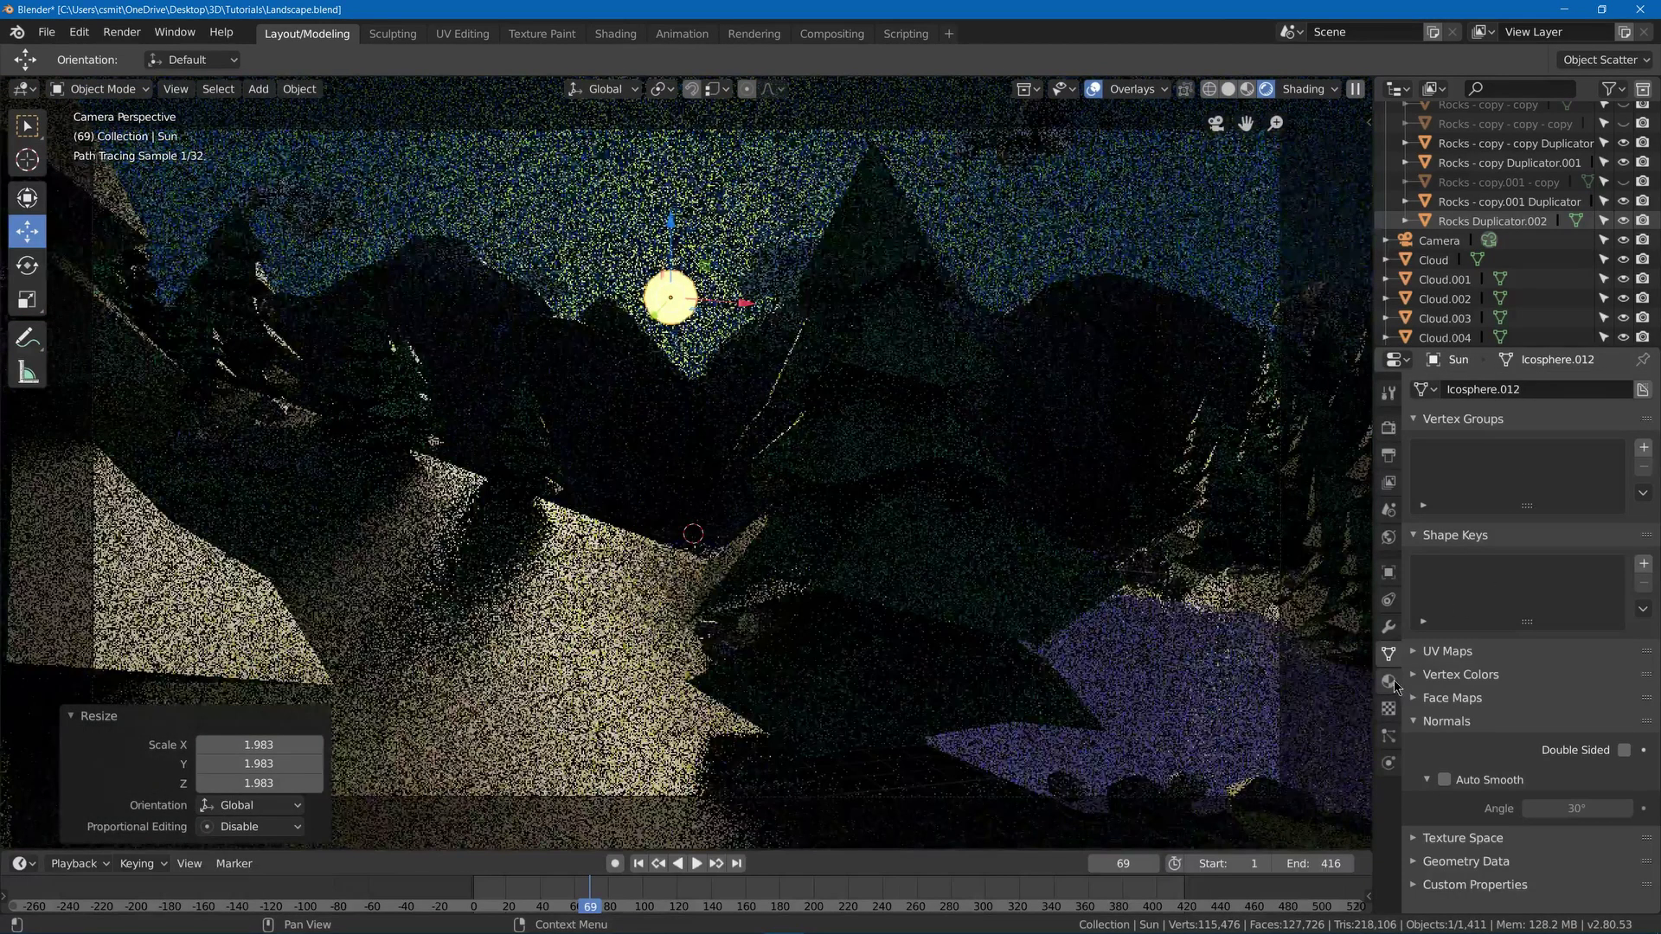
- Change the sun sphere's emission colour to salmon red (H 0.026, S 0.671, V 1.0)
click(1389, 682)
click(1563, 591)
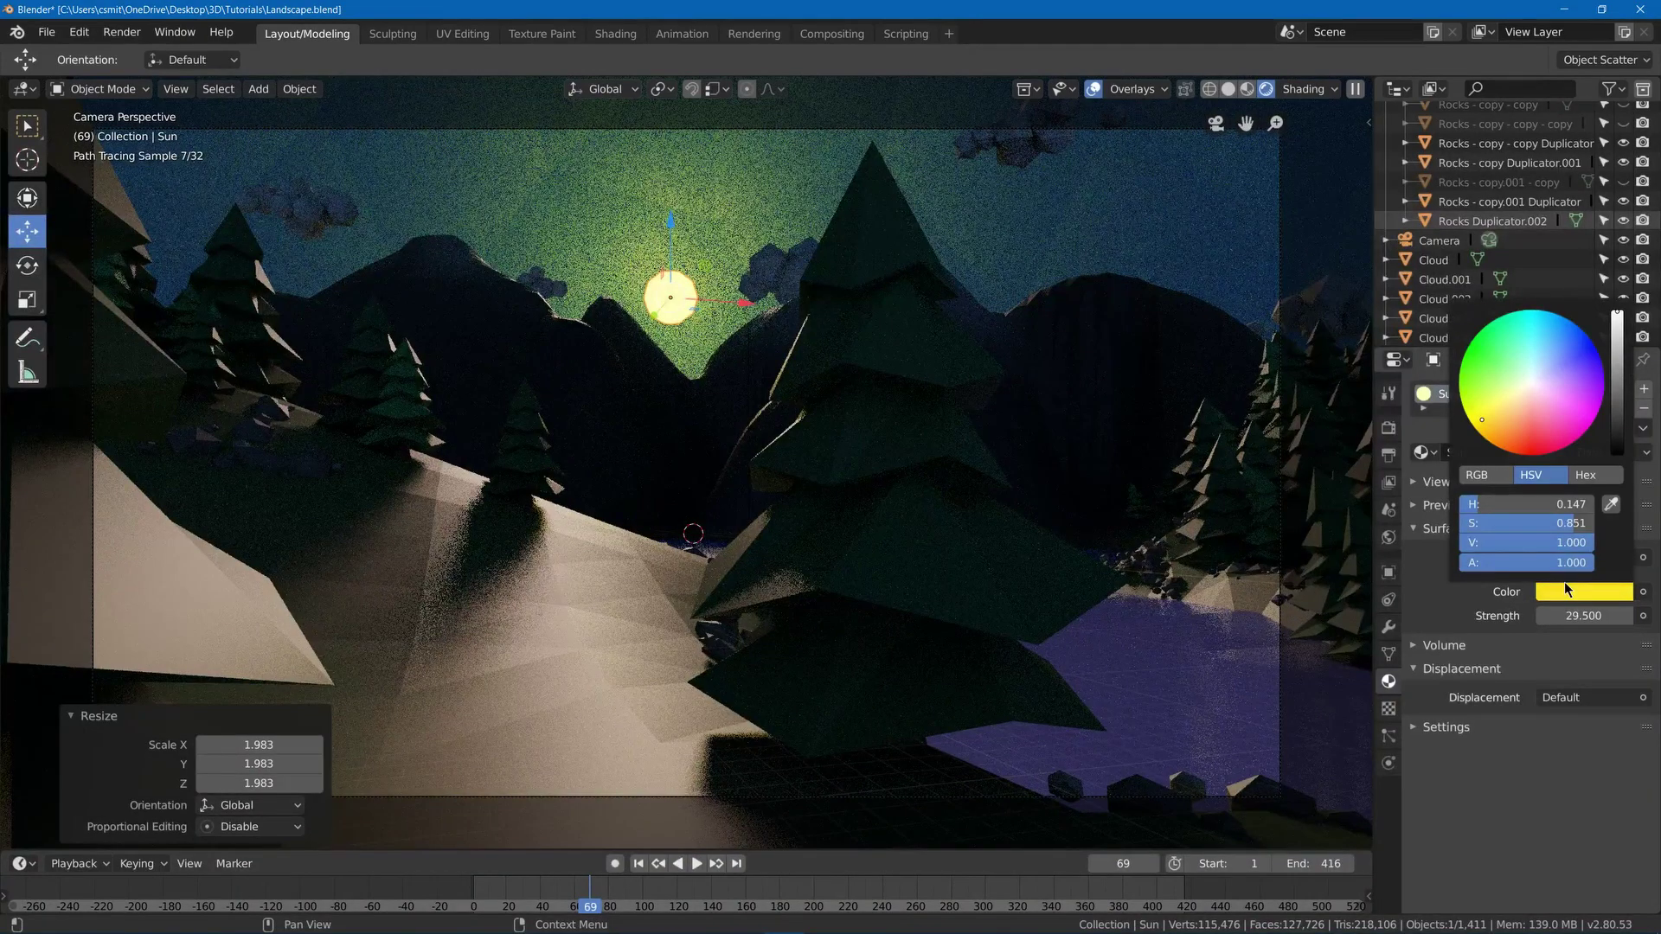
click(1507, 427)
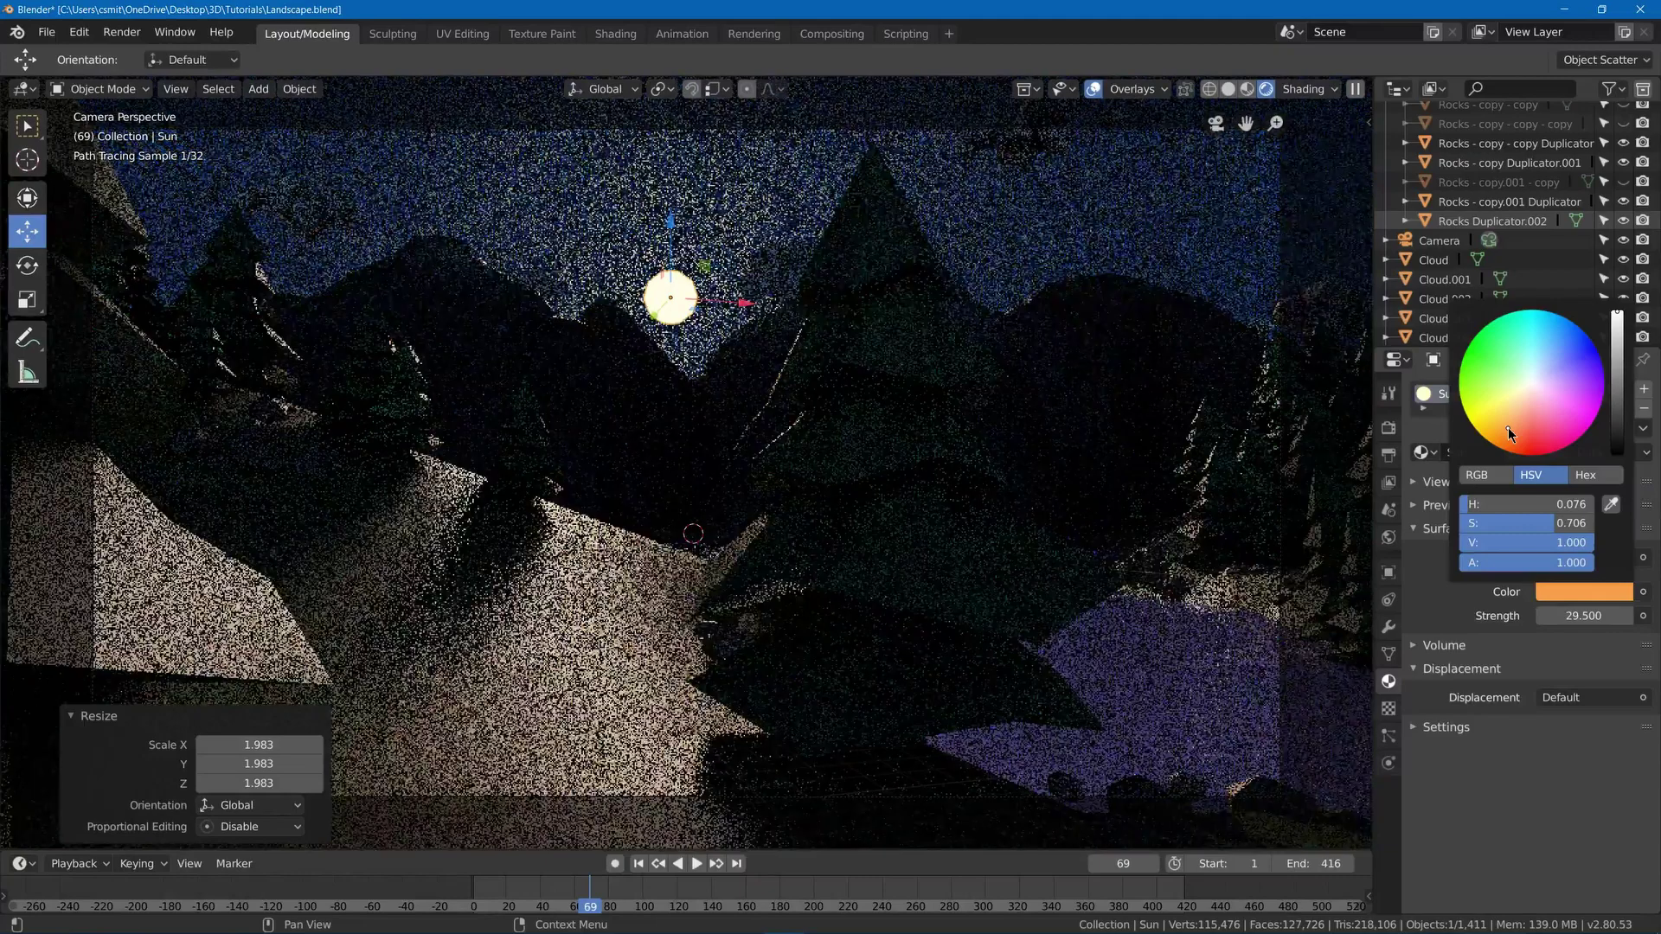
click(1517, 429)
click(1523, 429)
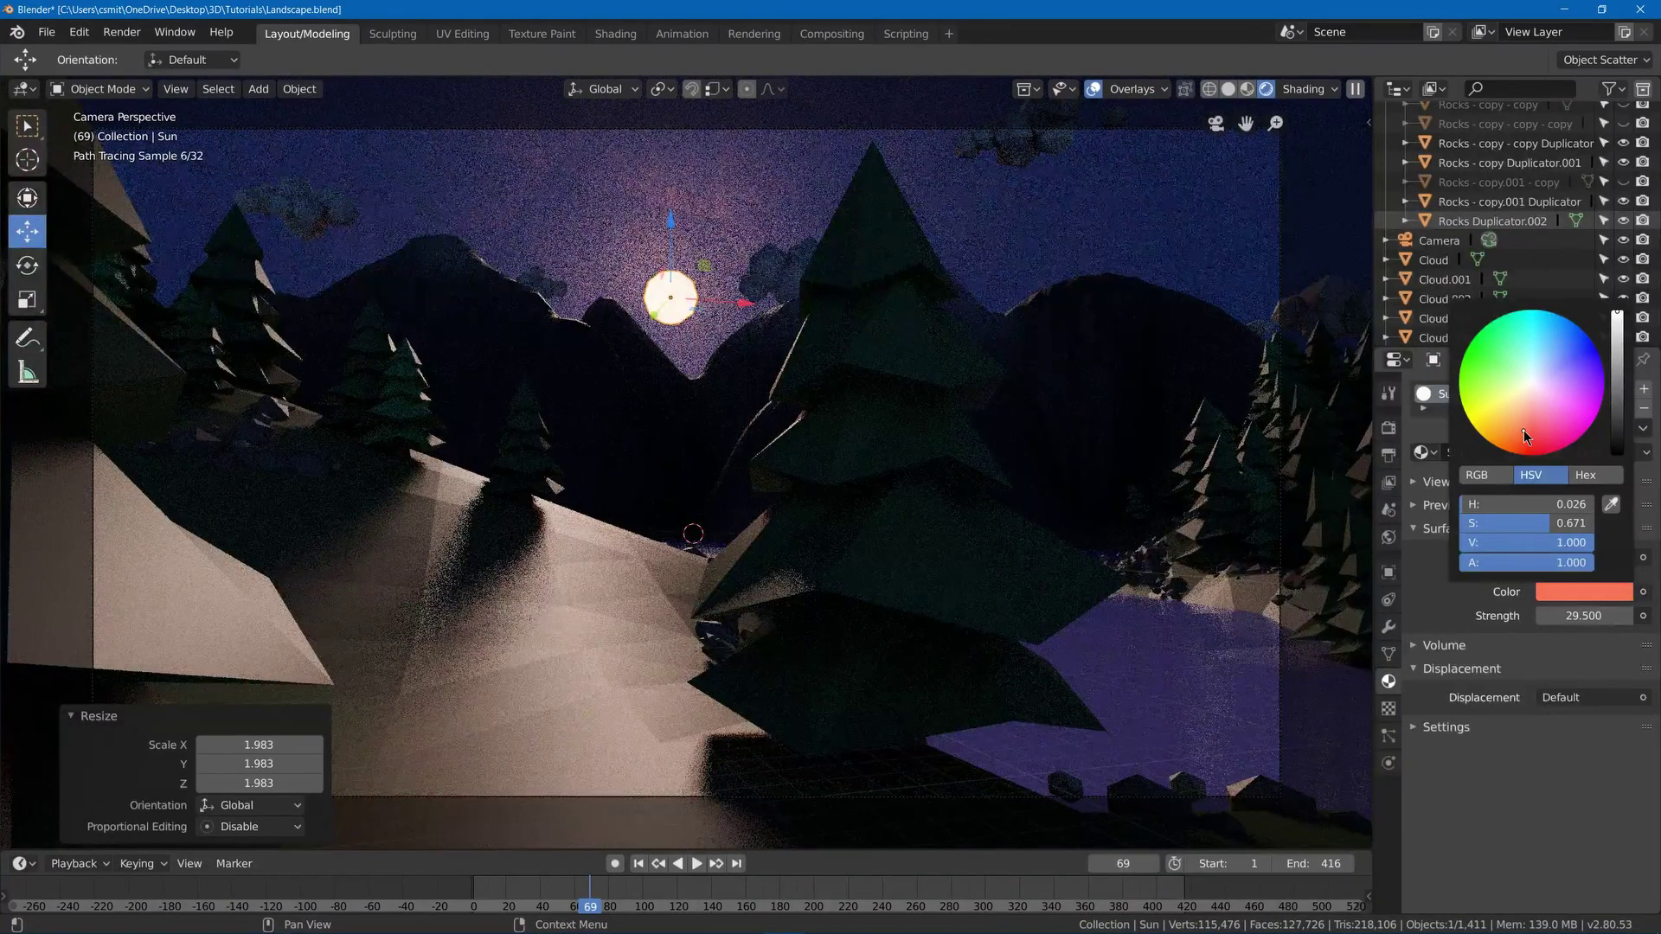
click(1246, 89)
click(703, 517)
- In Rendered preview, raise the sun lamp colour's value to 2, then settle on 1.2
key(z)
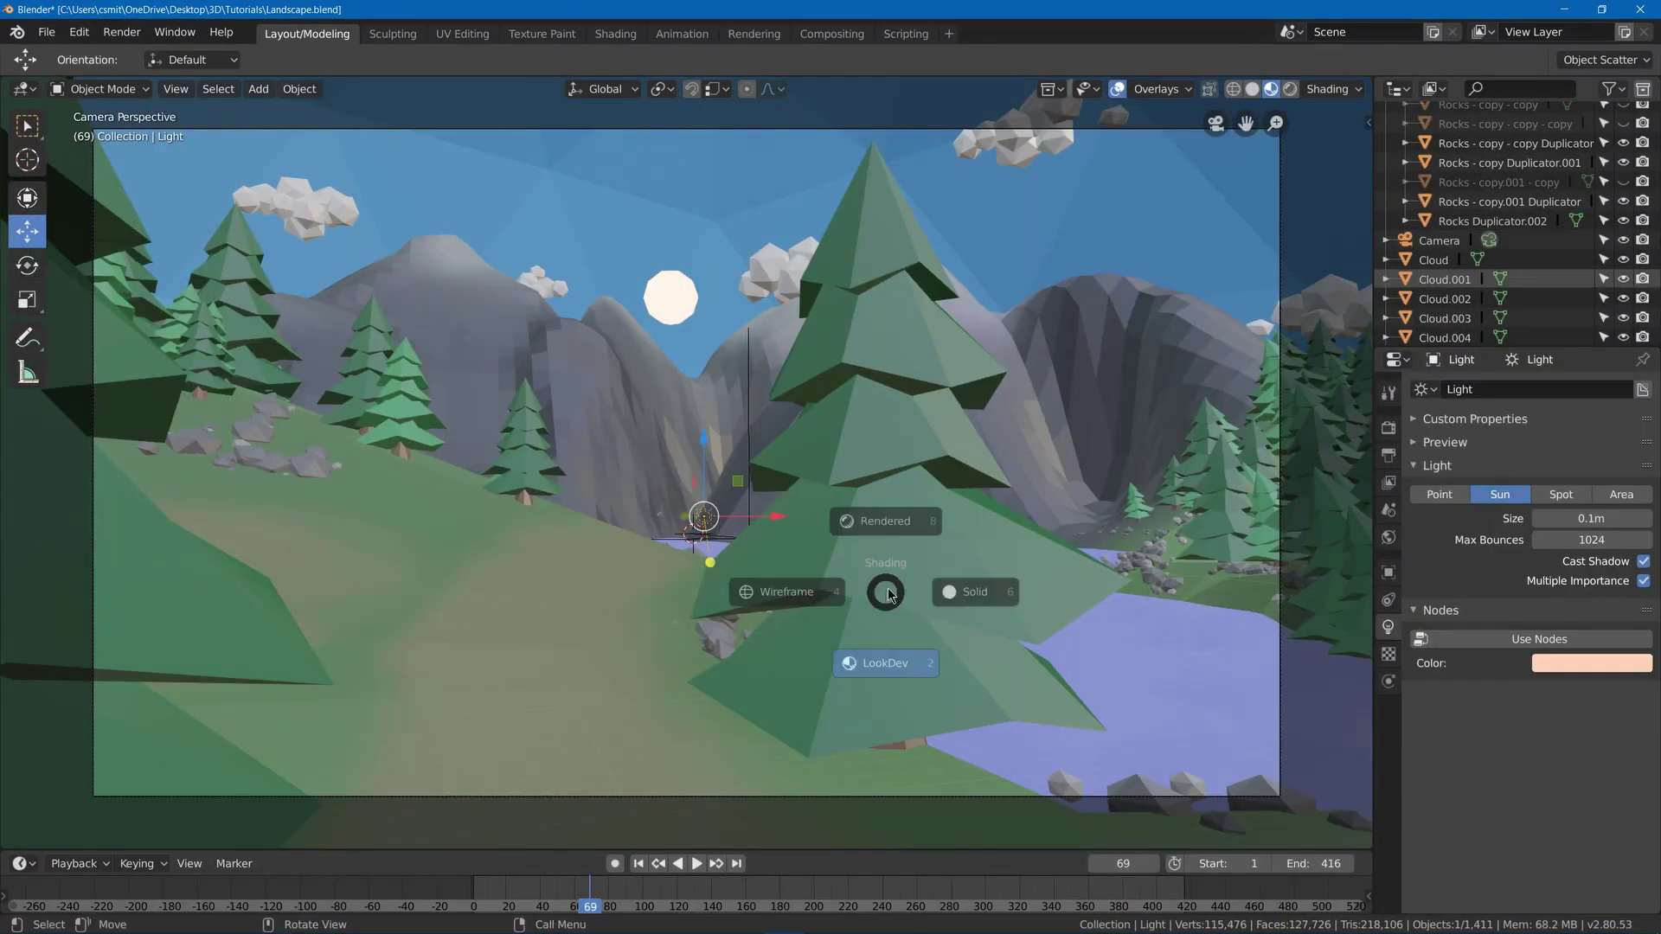
click(879, 697)
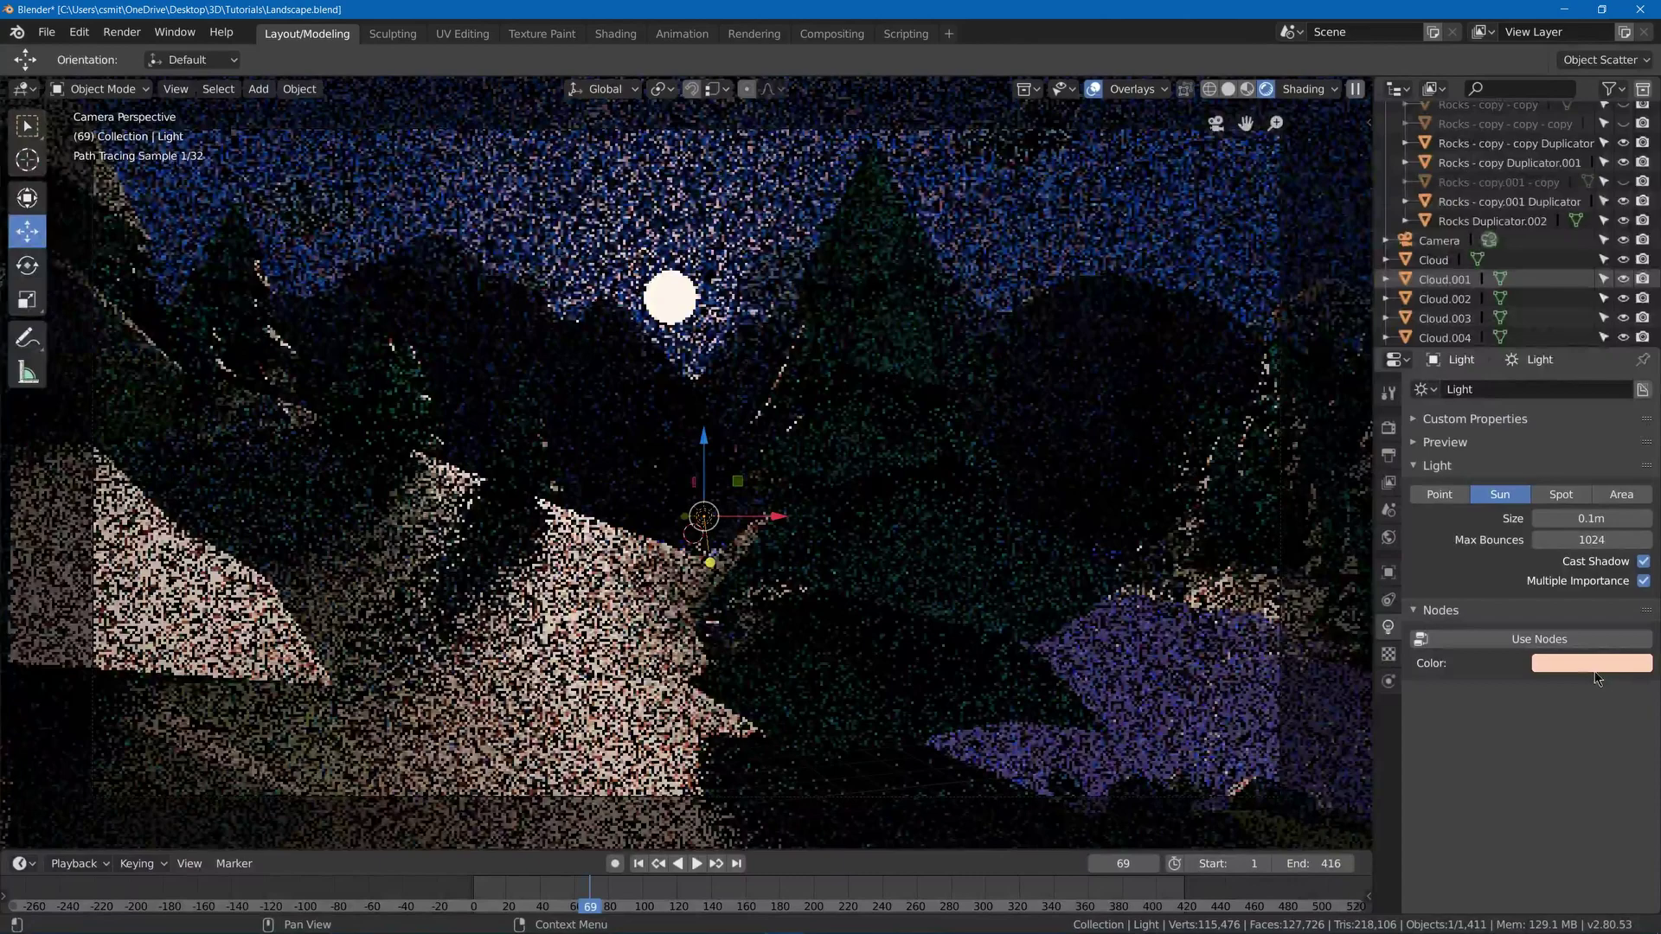
click(1595, 668)
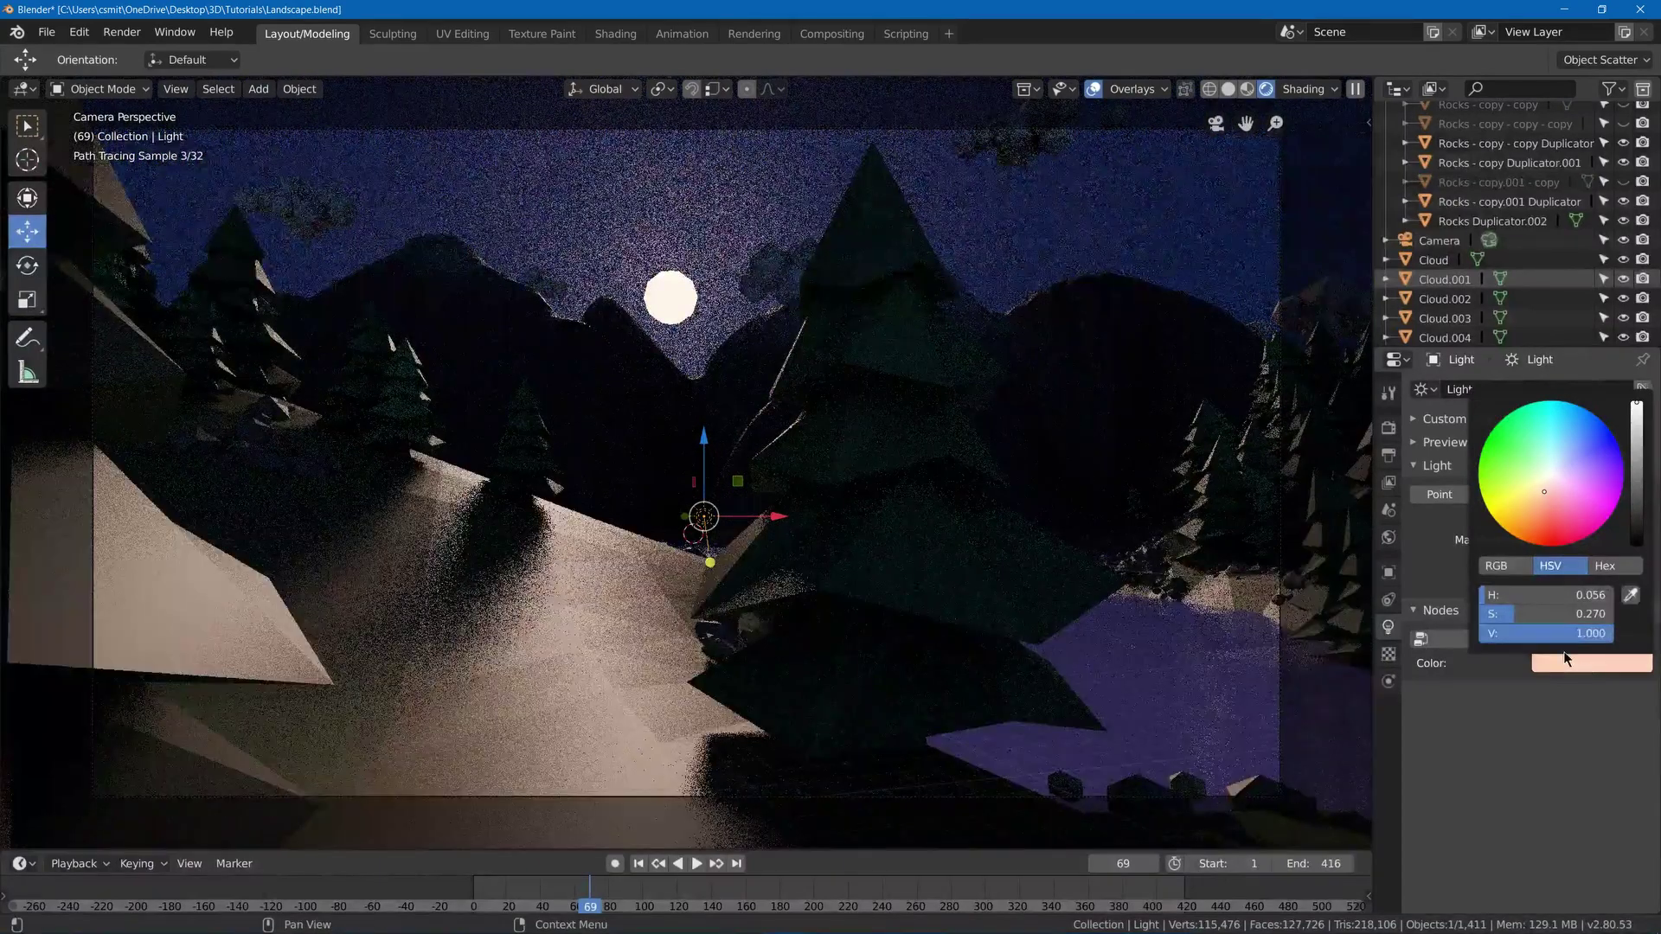
click(1550, 632)
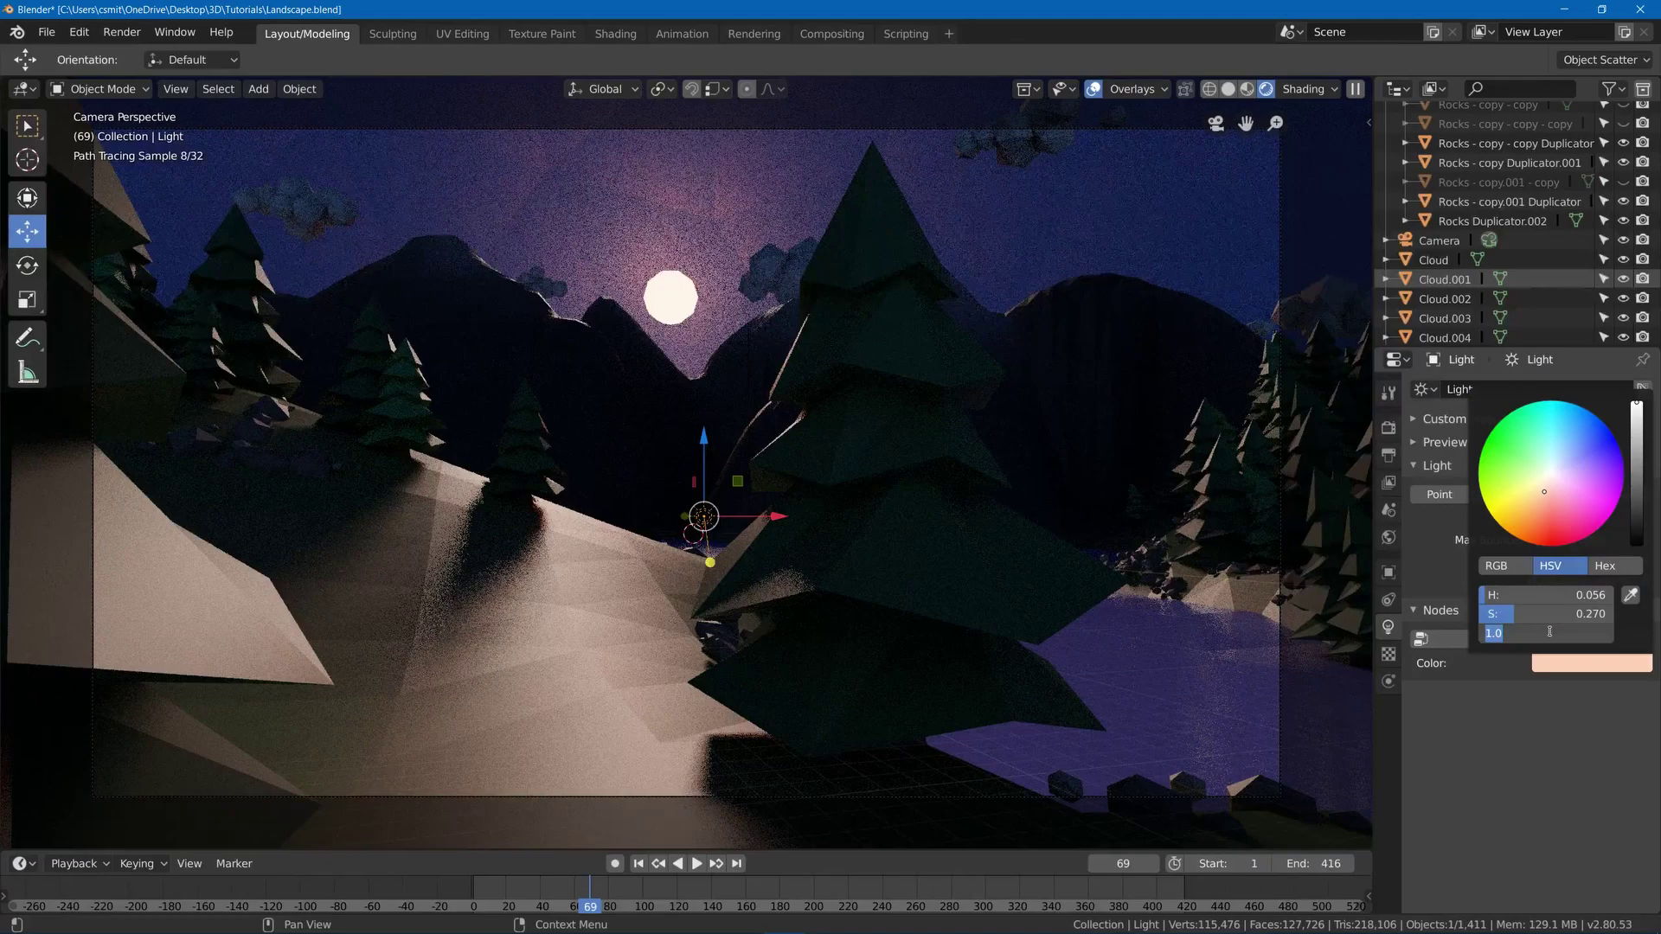
text(2)
key(Return)
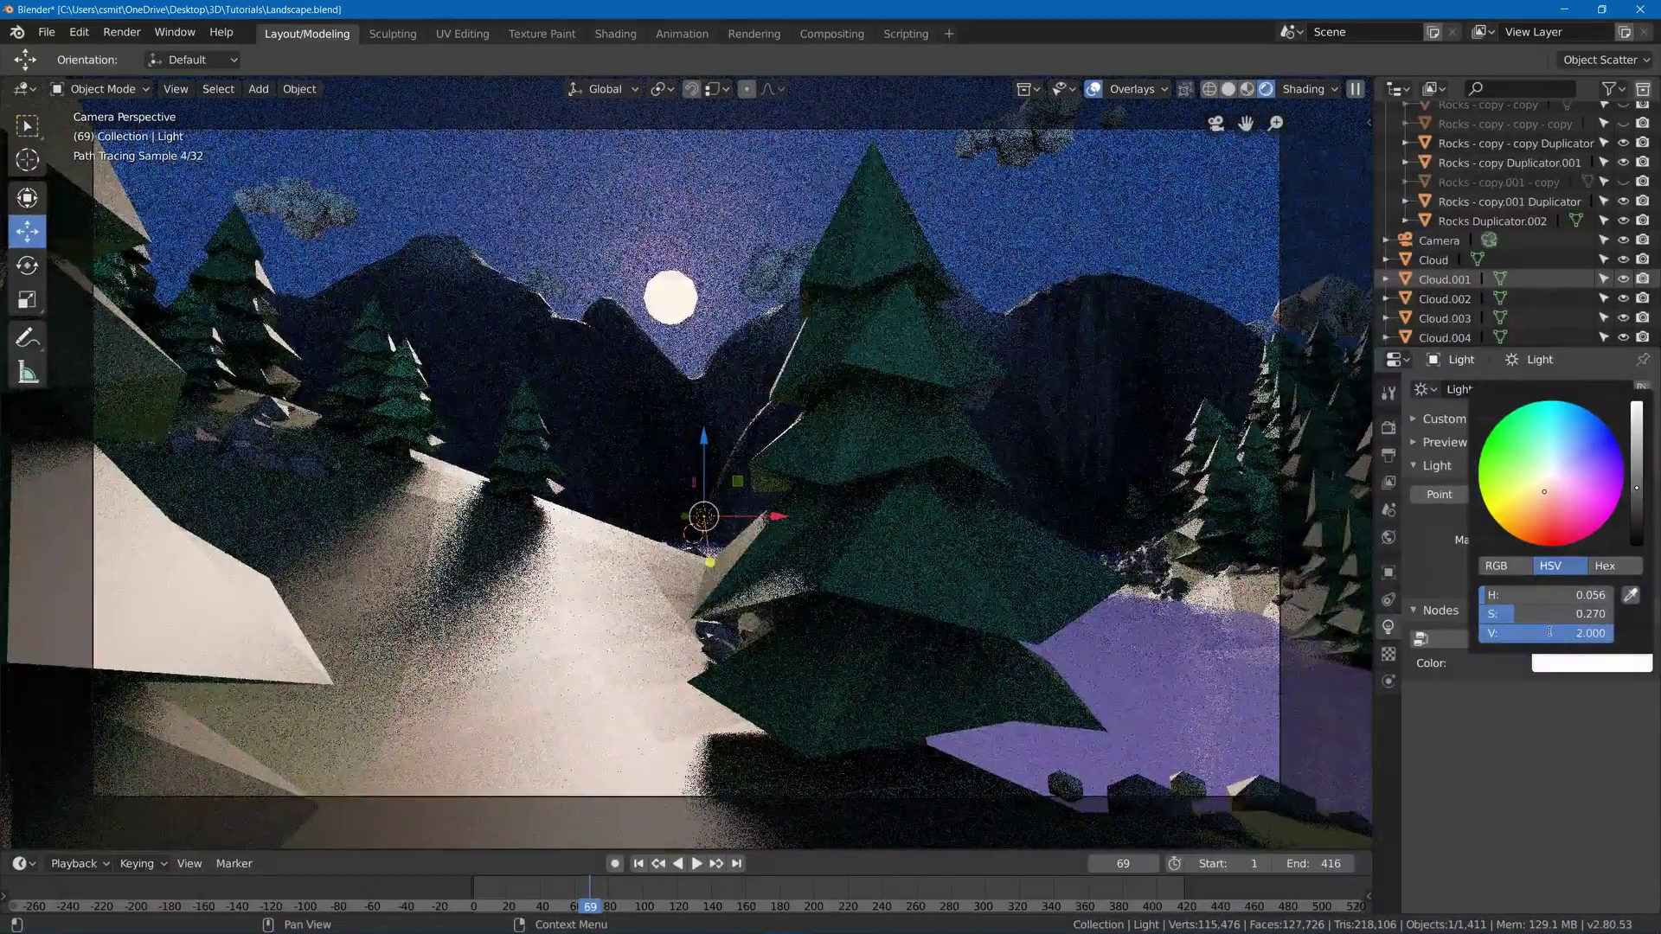
double_click(1550, 632)
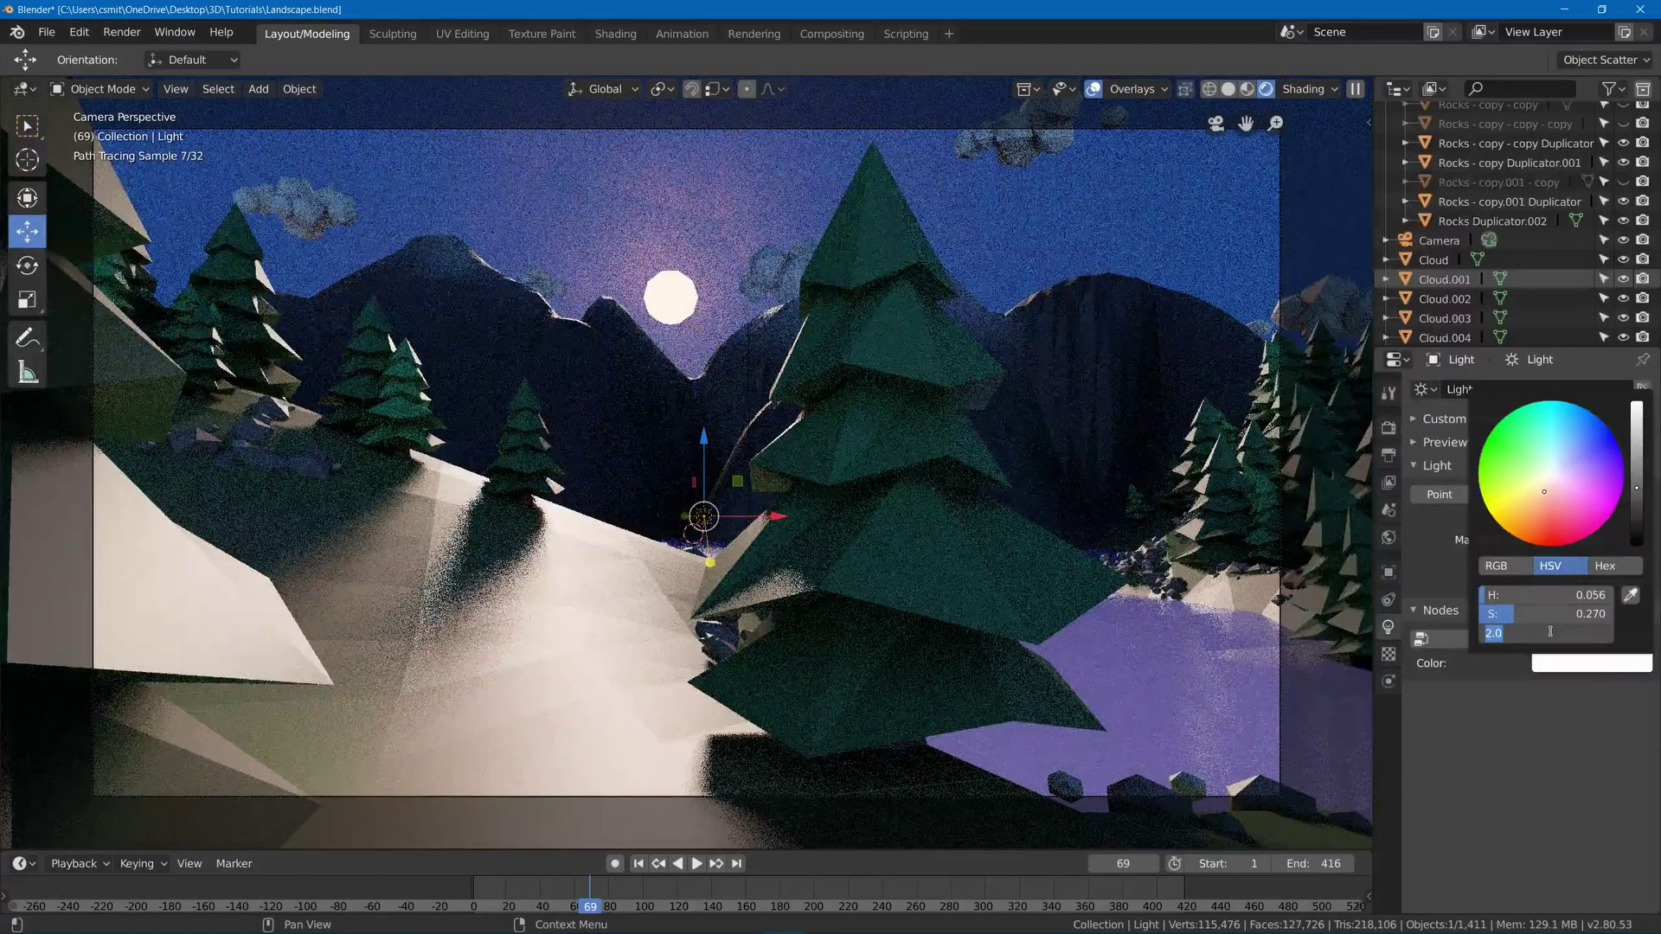
text(1.2)
key(Return)
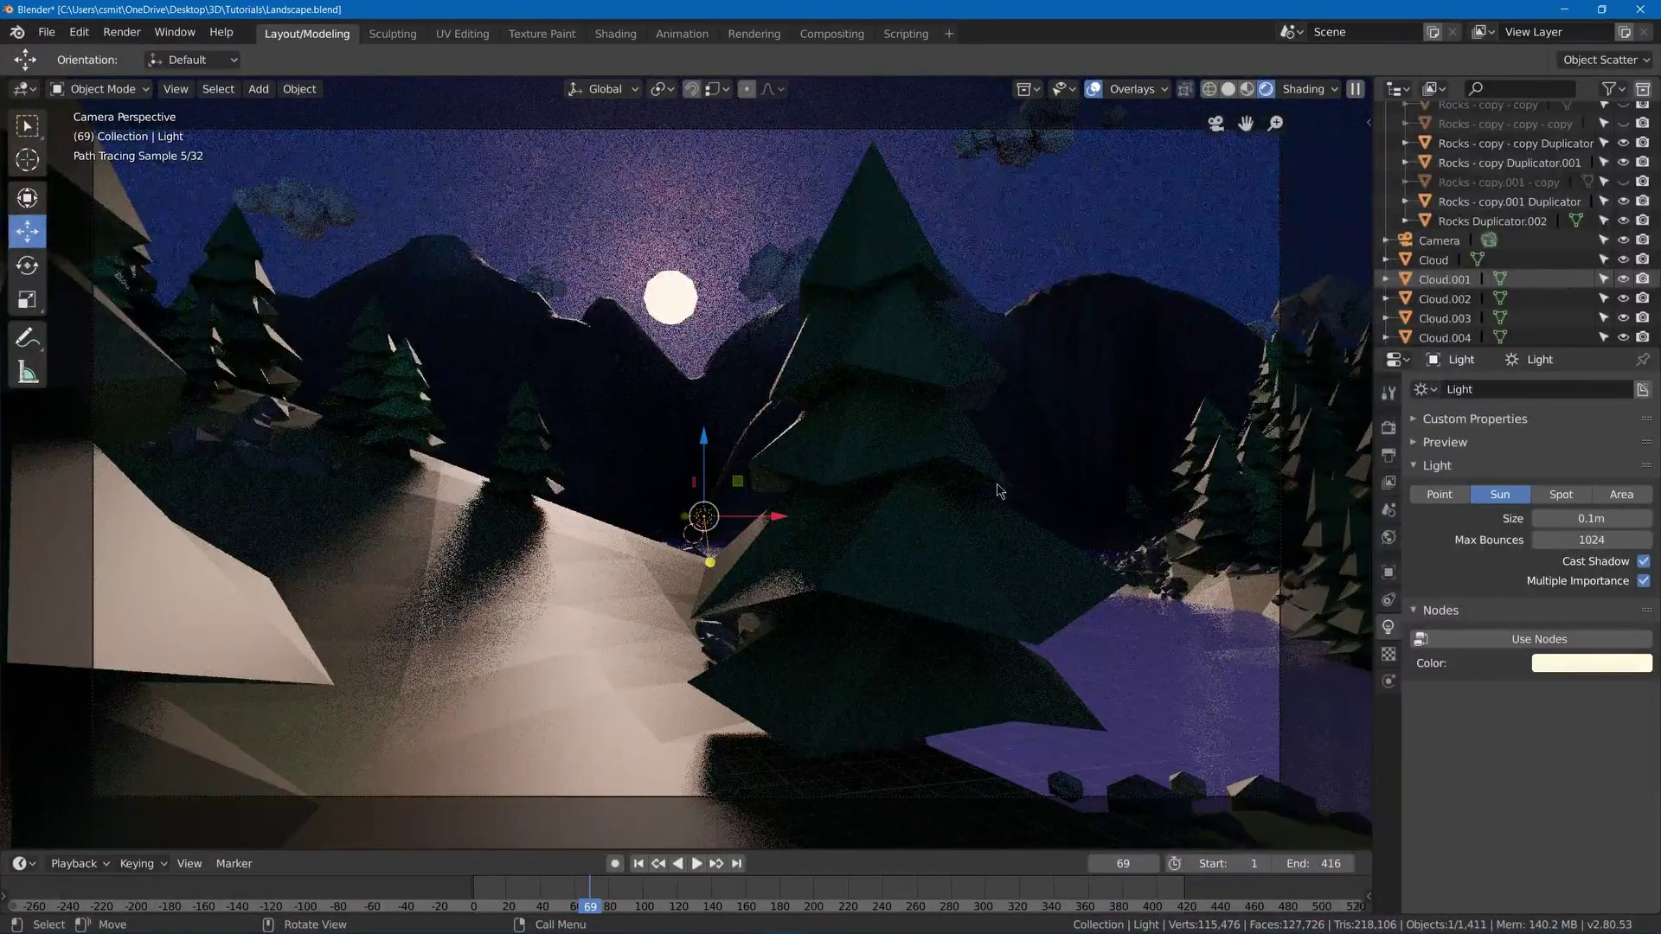
- Switch the viewport shading back to Material Preview
key(z)
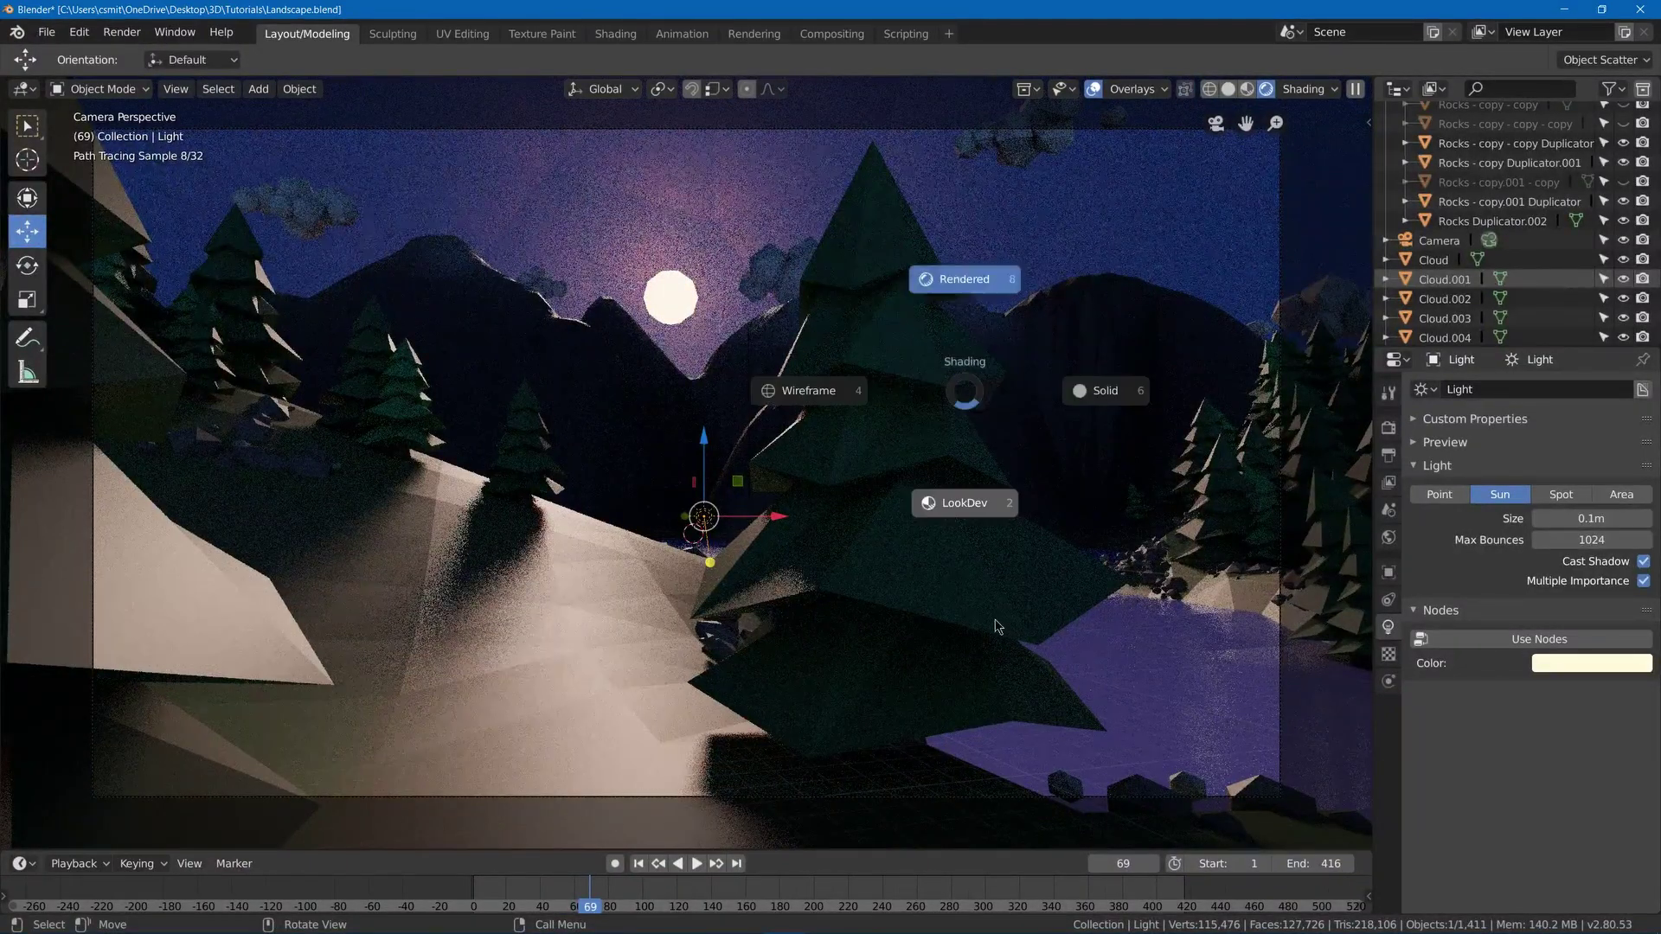
click(997, 623)
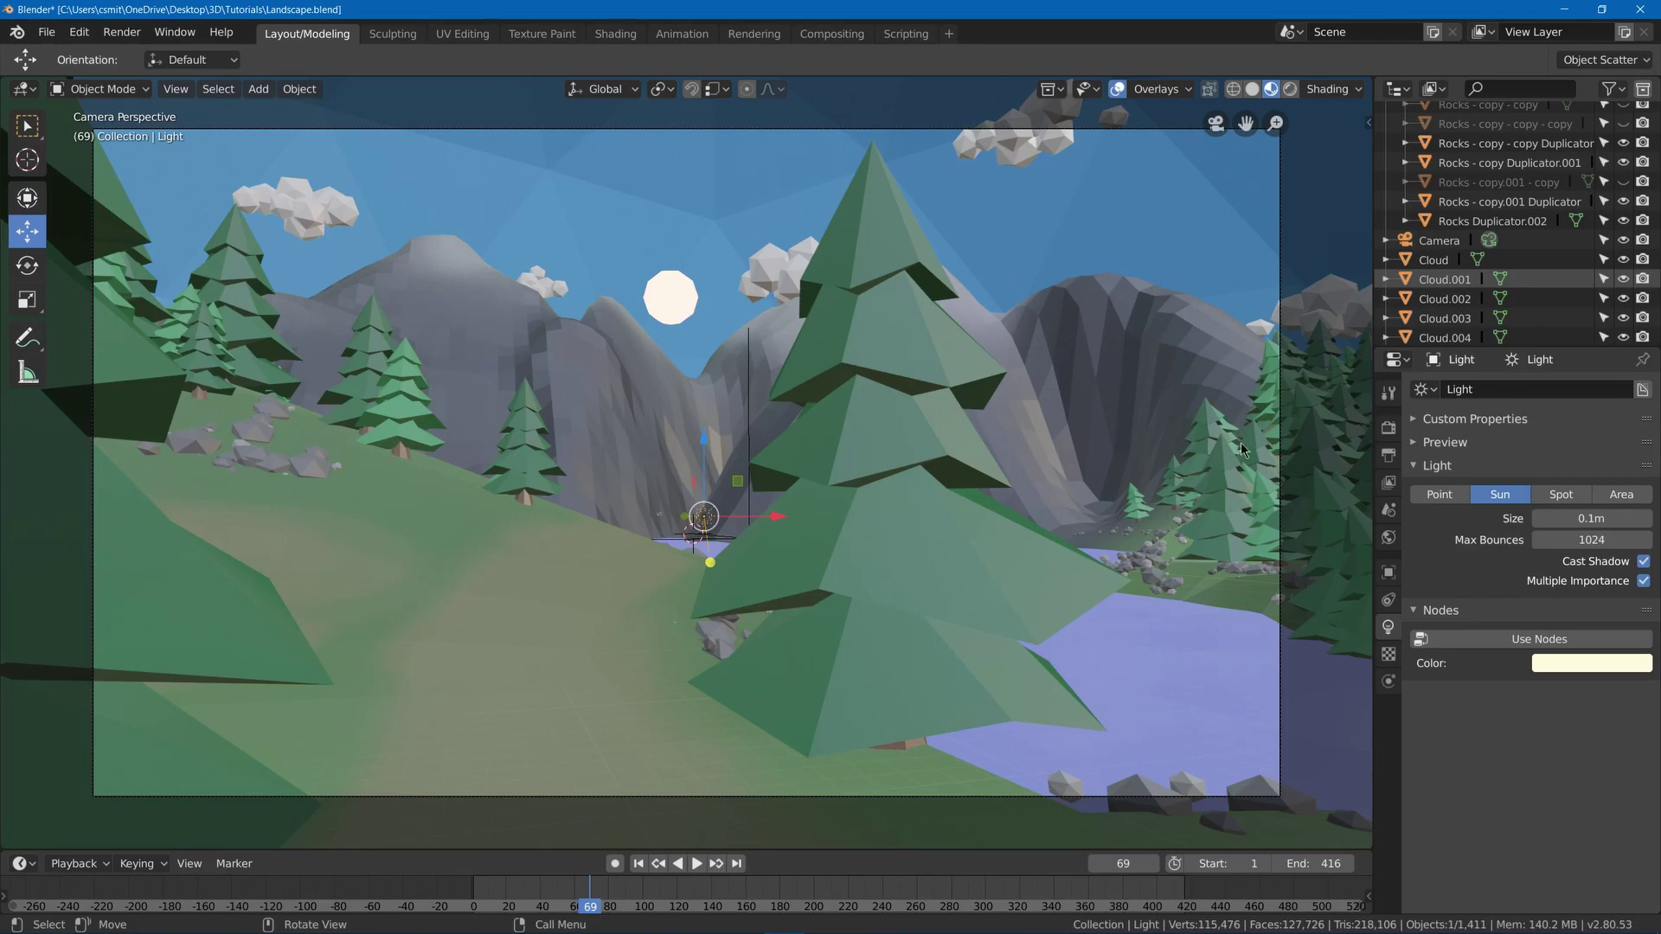
click(1387, 393)
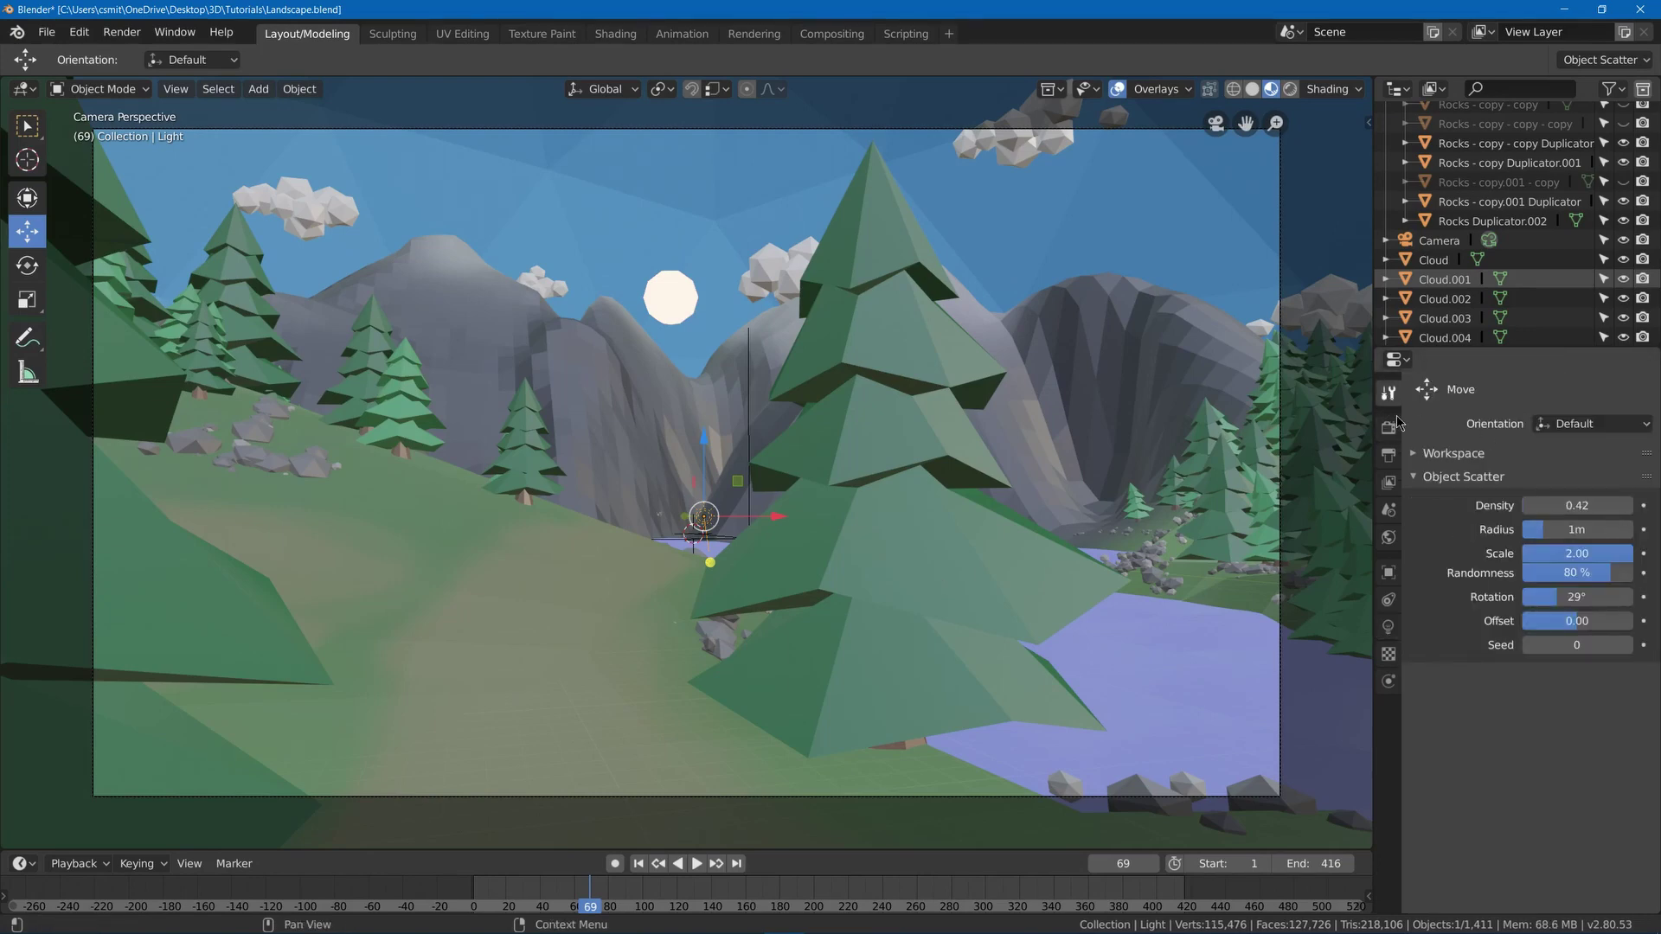
- Raise the Cycles Light Paths total max bounces to 6 and render frame 69
click(1388, 427)
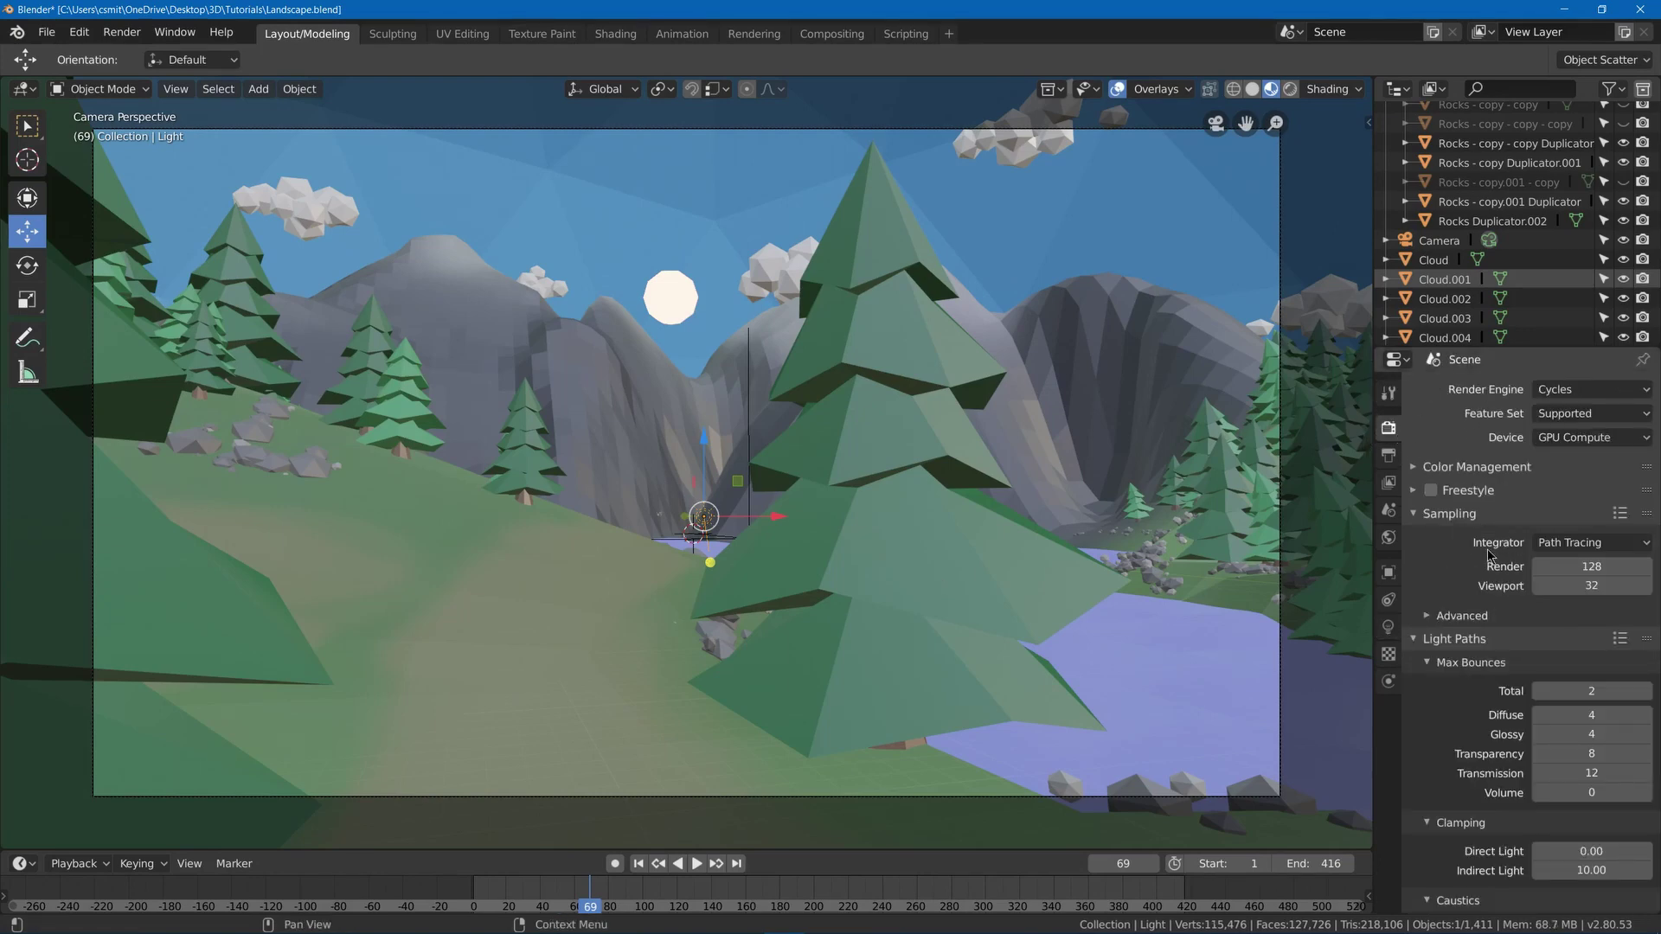
scroll(1528, 654, down, 5)
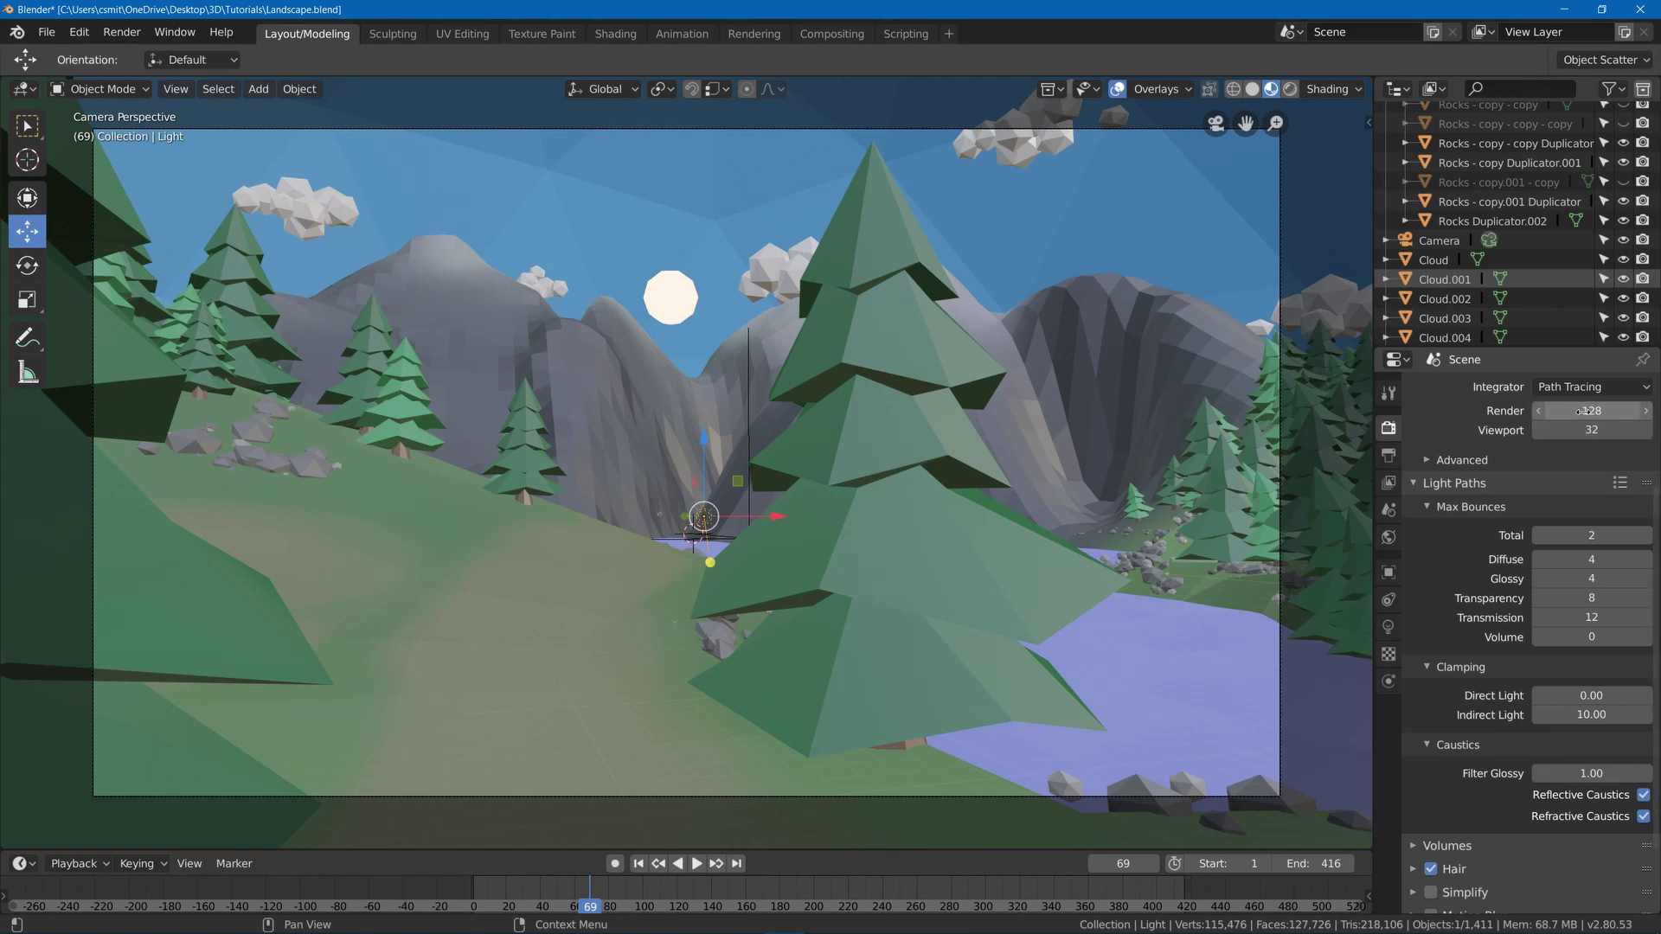
scroll(1473, 415, down, 3)
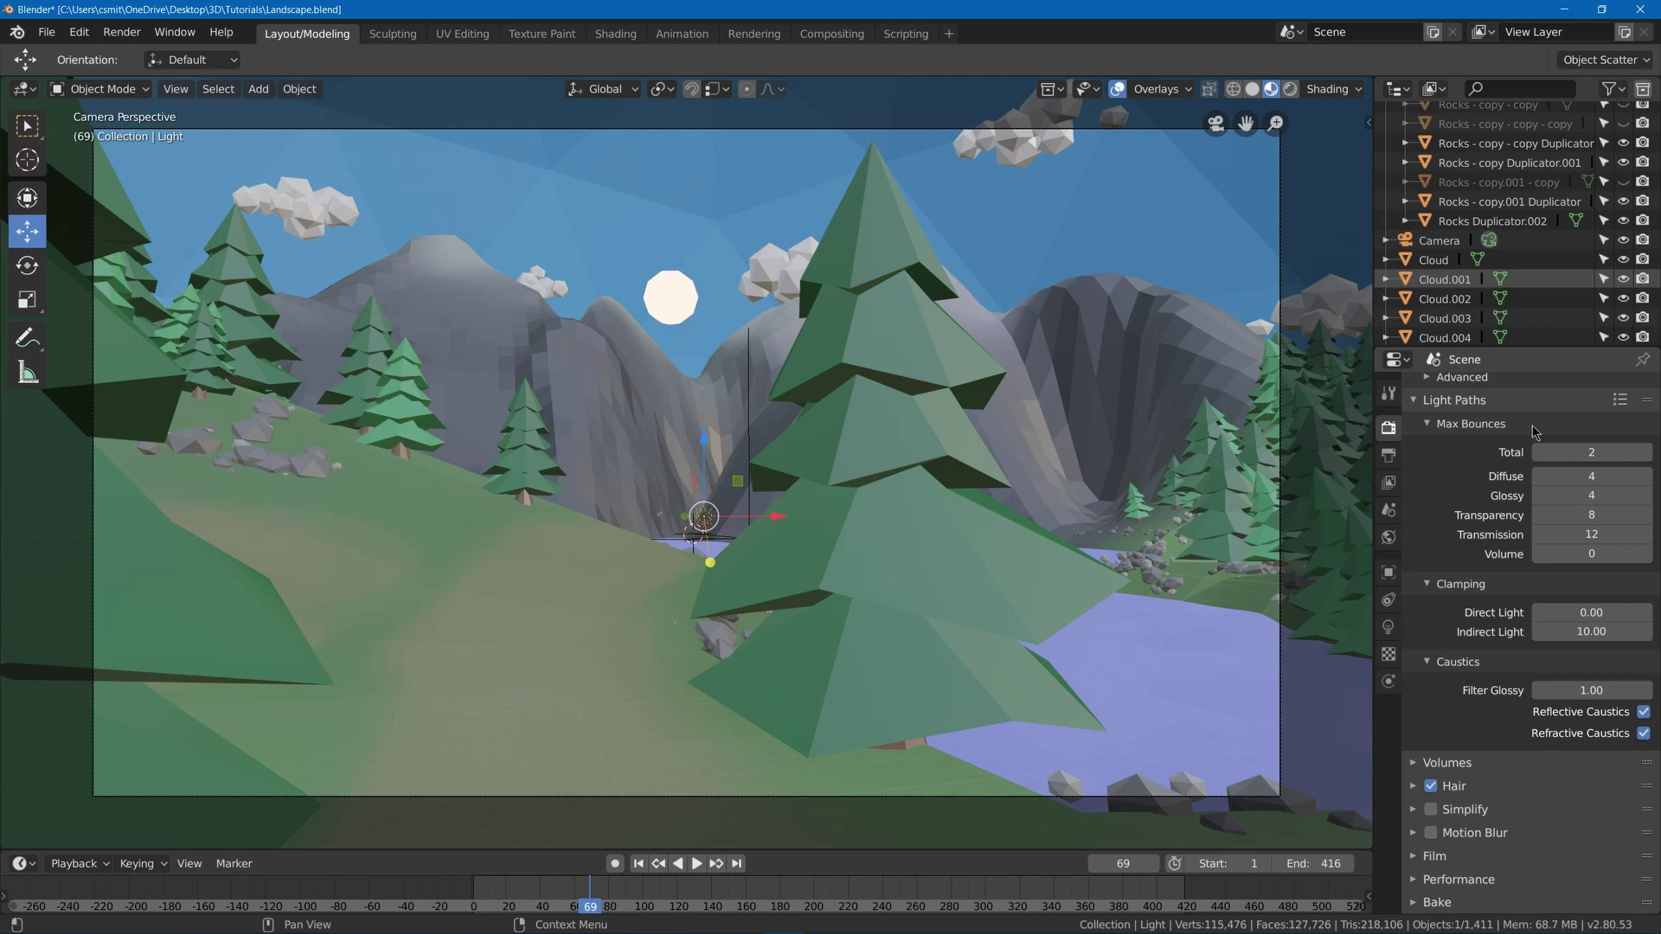
click(1586, 454)
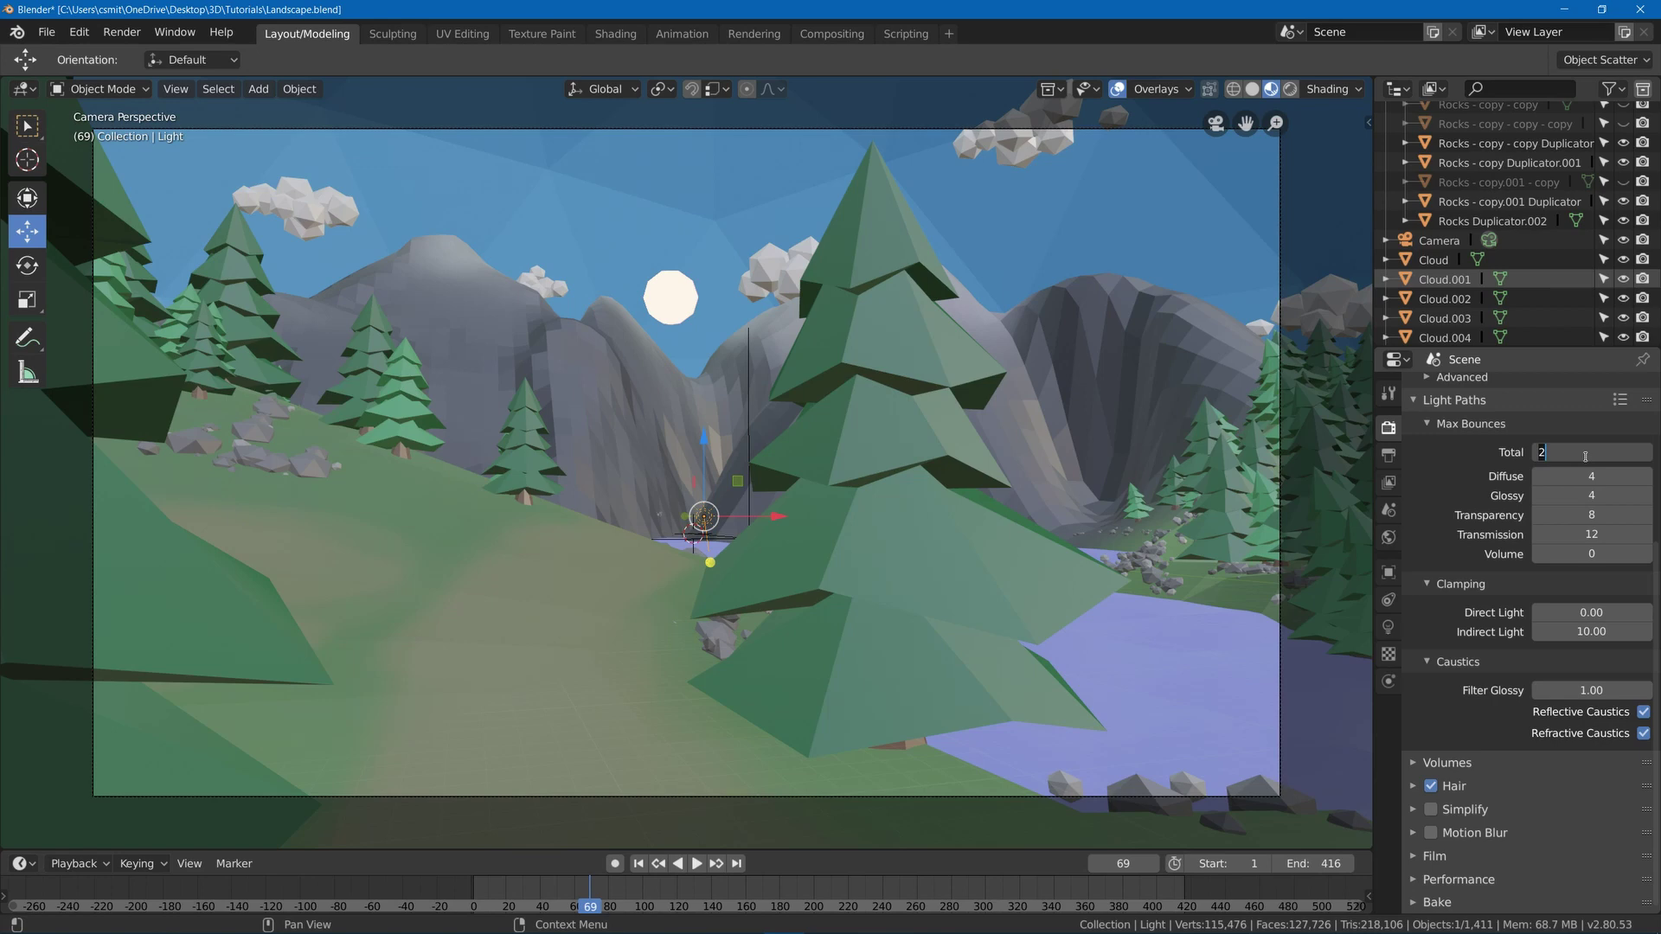
text(6)
key(Return)
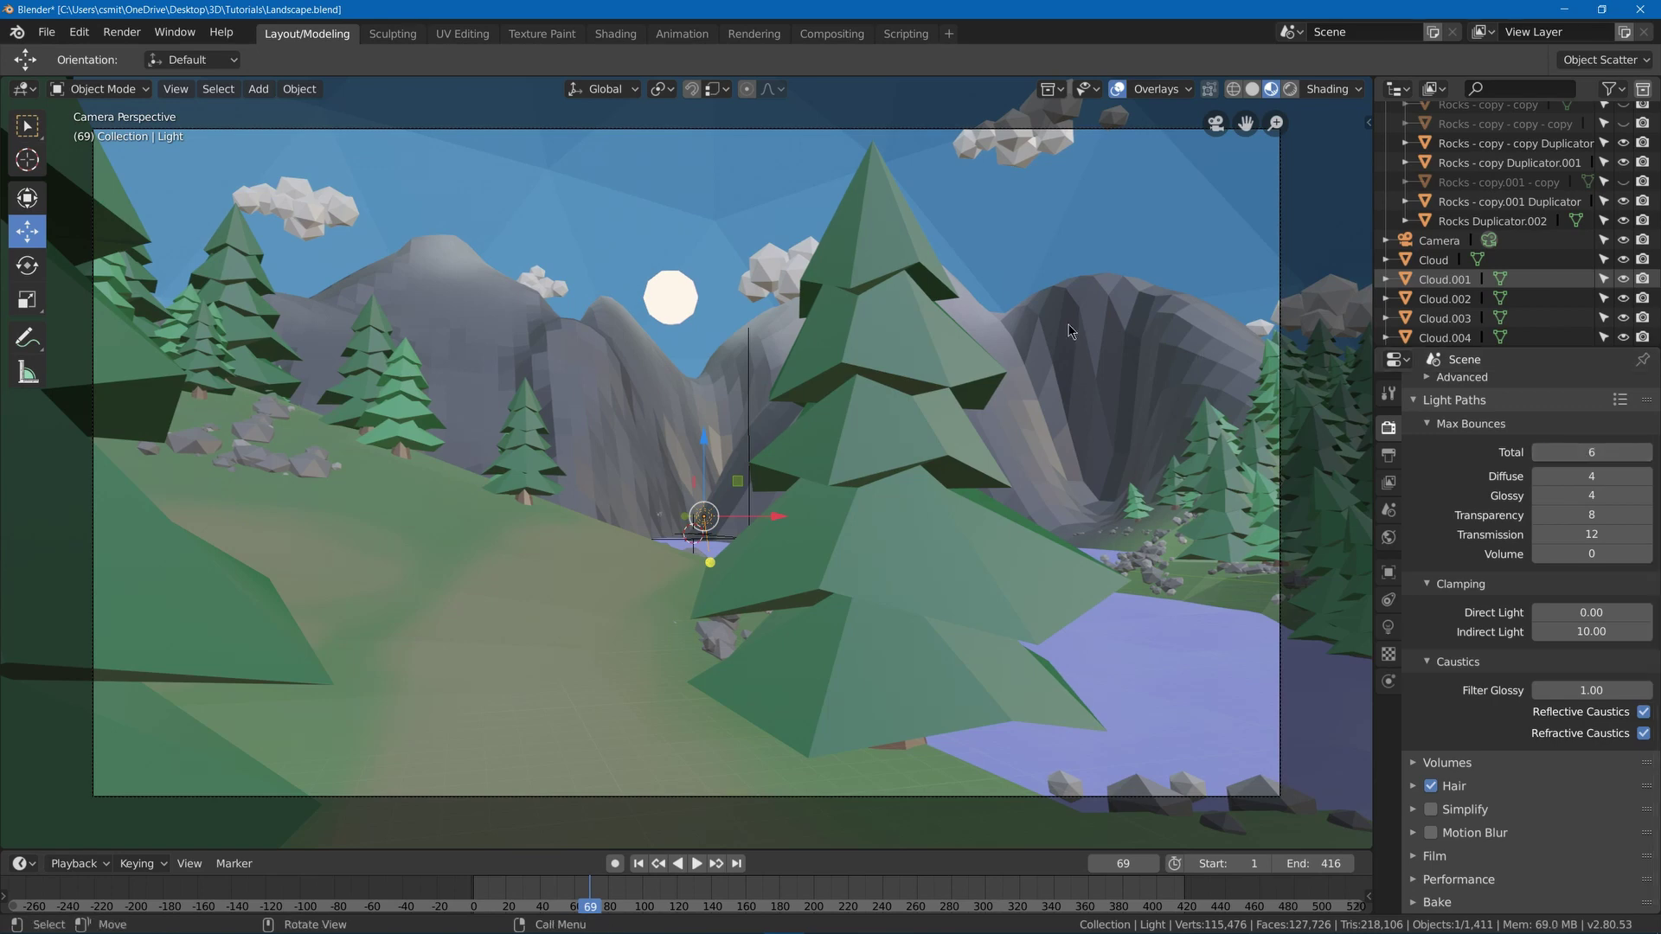
key(F12)
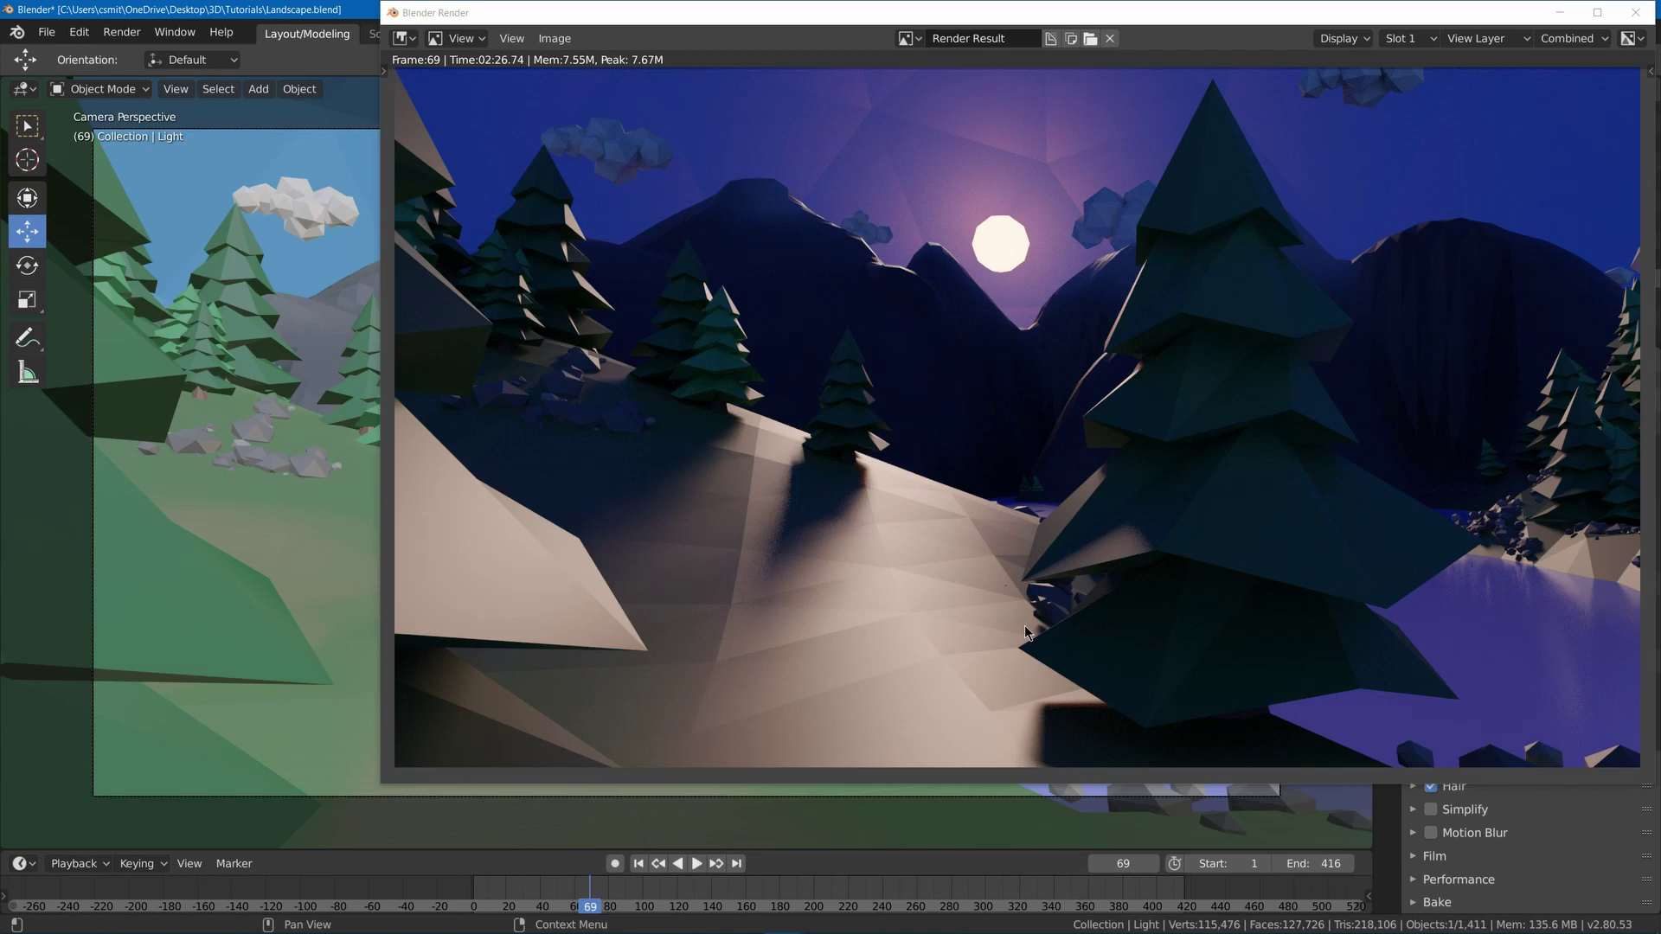
- Open the finished render's Image menu, then dismiss it without saving
click(568, 40)
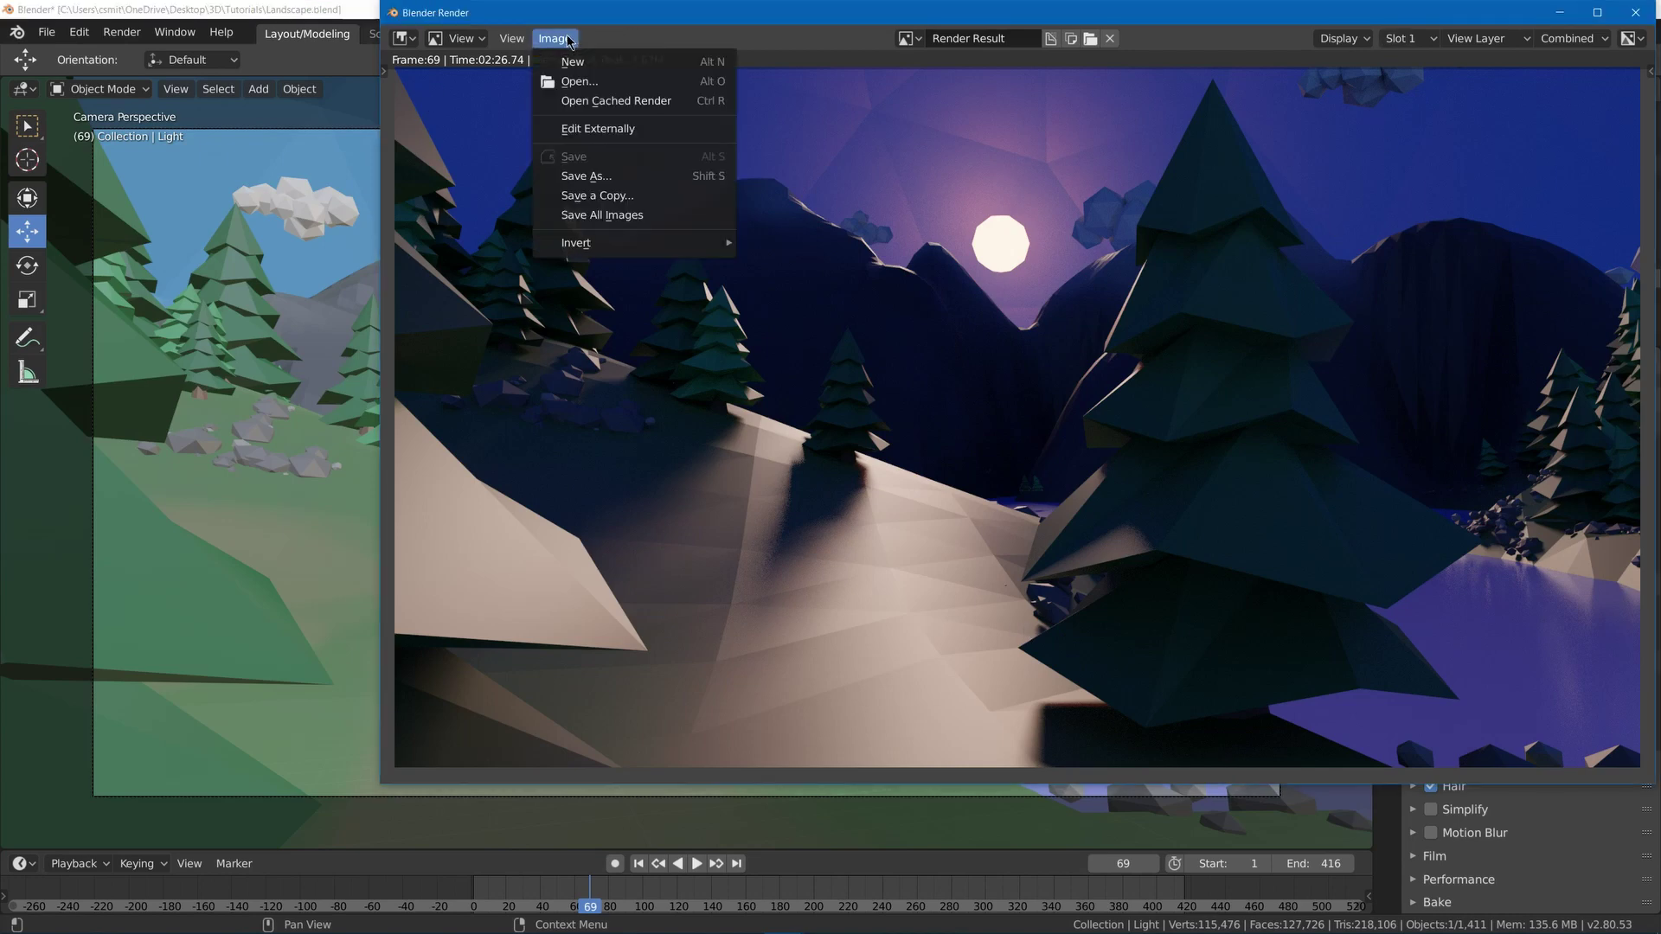
key(Escape)
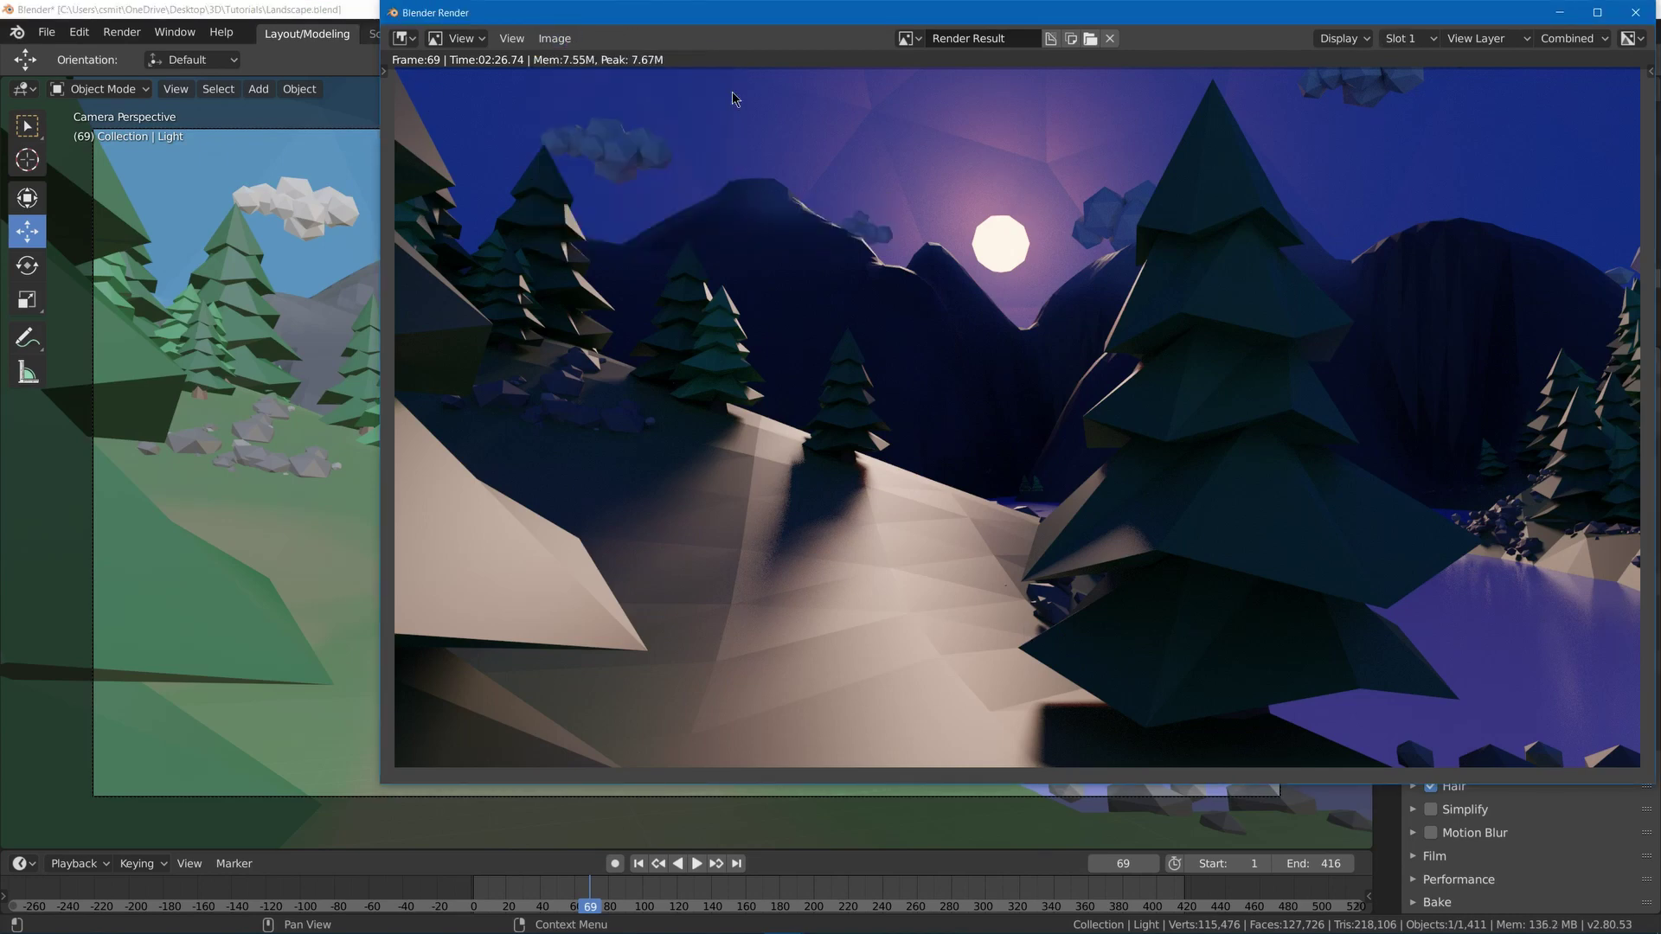